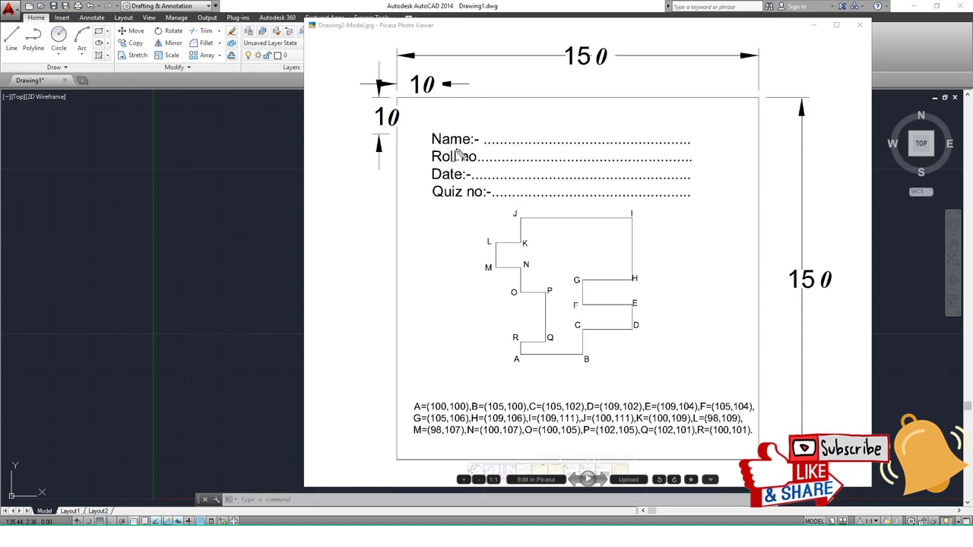
- Outline the Name/Roll text block, the stepped polygon and the sheet border on the reference image
{"action": "mouse_move", "coordinate": [440, 200]}
{"action": "left_mouse_down"}
{"action": "mouse_move", "coordinate": [691, 191]}
{"action": "mouse_move", "coordinate": [433, 120]}
{"action": "left_mouse_up"}
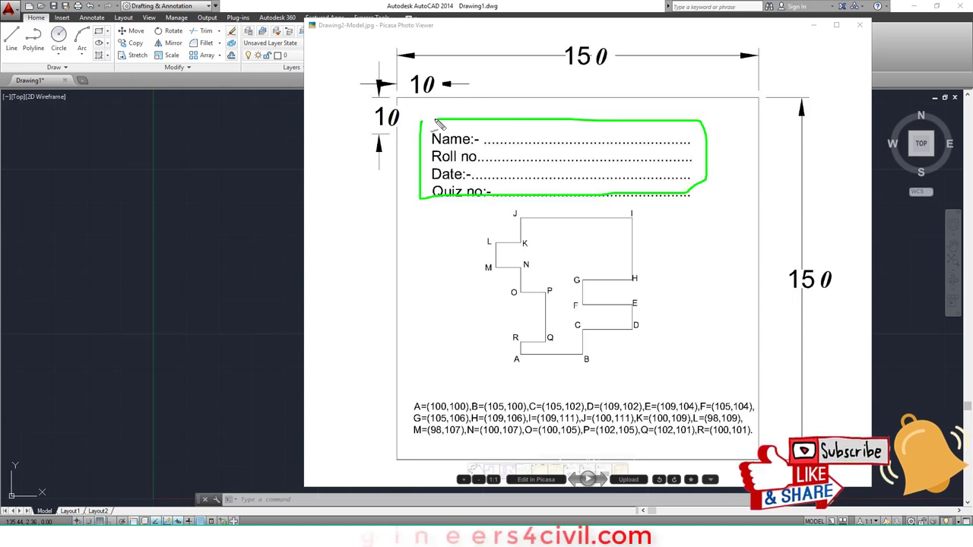
{"action": "left_click_drag", "start_coordinate": [469, 207], "coordinate": [478, 325]}
{"action": "mouse_move", "coordinate": [638, 372]}
{"action": "left_mouse_down"}
{"action": "mouse_move", "coordinate": [669, 218]}
{"action": "mouse_move", "coordinate": [496, 218]}
{"action": "left_mouse_up"}
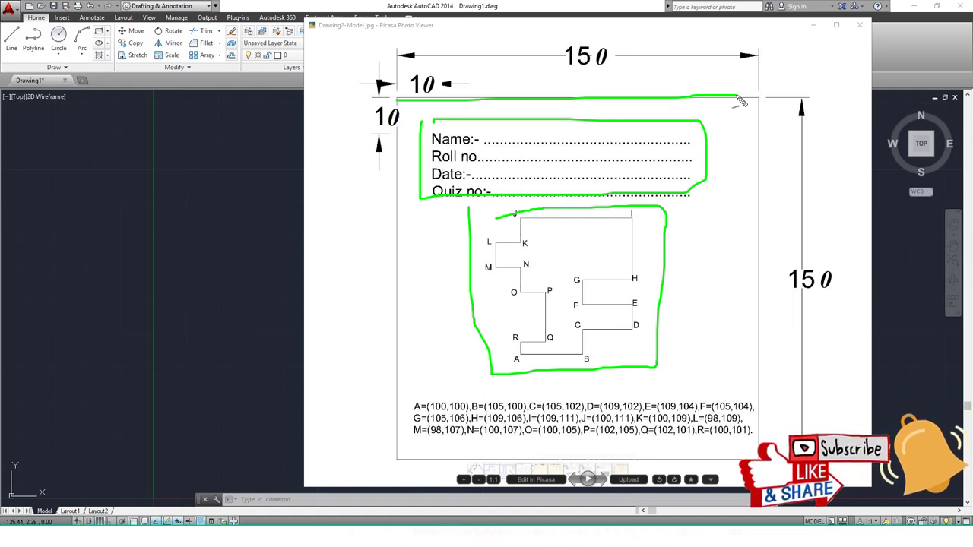
{"action": "mouse_move", "coordinate": [763, 227]}
{"action": "left_mouse_down"}
{"action": "mouse_move", "coordinate": [762, 439]}
{"action": "mouse_move", "coordinate": [448, 470]}
{"action": "left_mouse_up"}
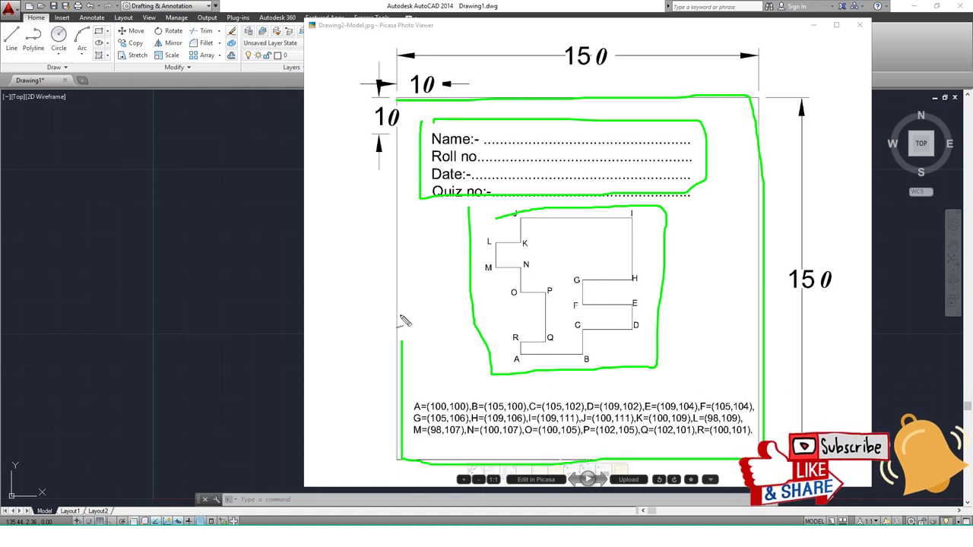
{"action": "left_click_drag", "start_coordinate": [405, 321], "coordinate": [396, 100]}
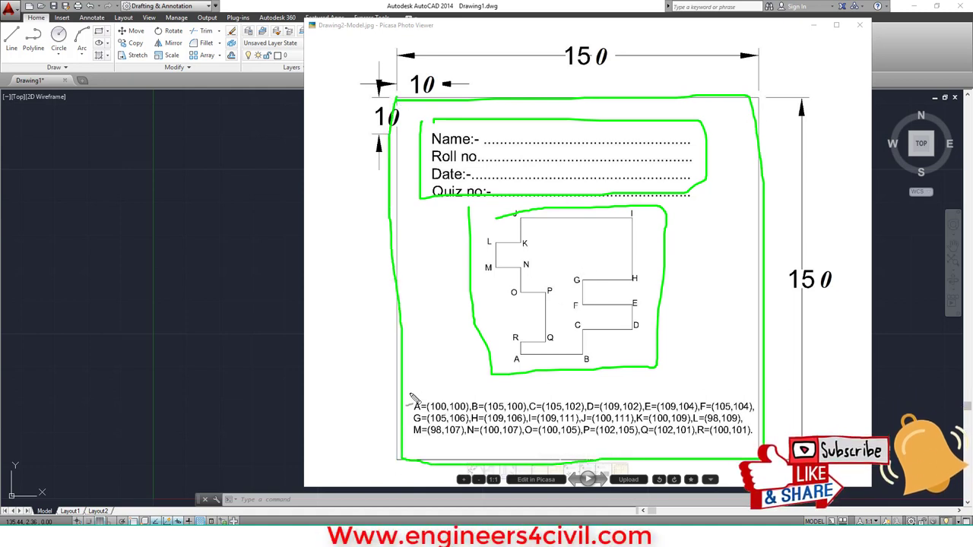
- Box the coordinate list, clear all annotations and close Picasa Photo Viewer
{"action": "left_click_drag", "start_coordinate": [448, 449], "coordinate": [747, 447]}
{"action": "left_click_drag", "start_coordinate": [751, 399], "coordinate": [410, 394]}
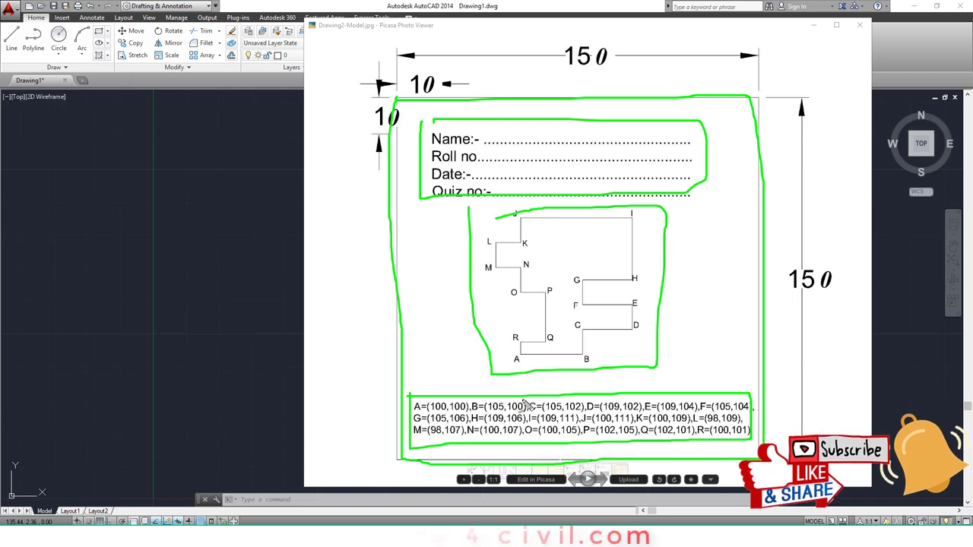
{"action": "key", "text": "Escape"}
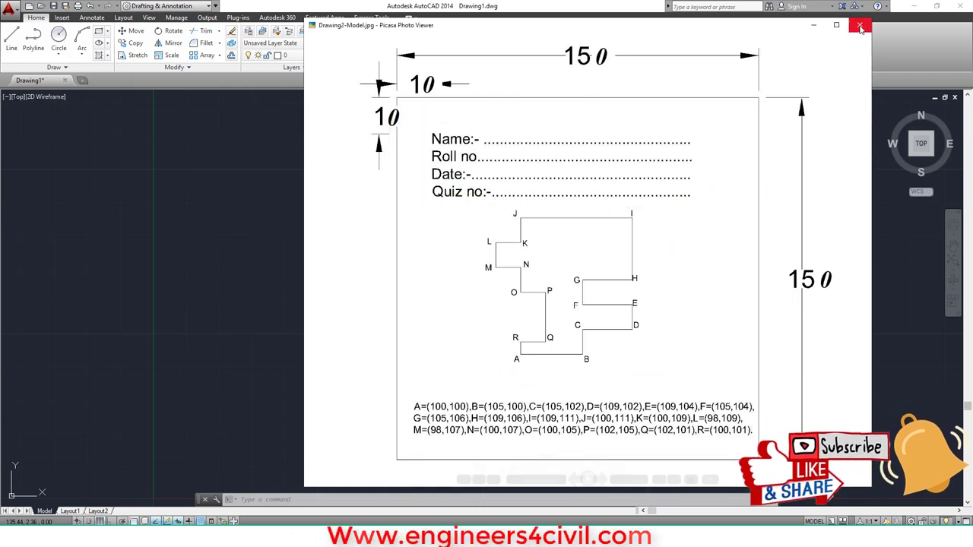
{"action": "left_click", "coordinate": [860, 27]}
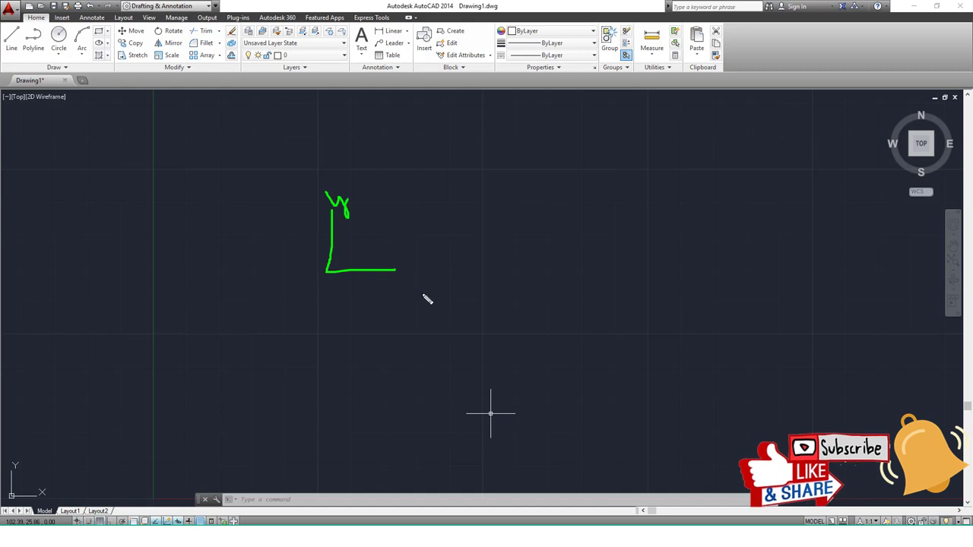
{"action": "mouse_move", "coordinate": [418, 289]}
{"action": "left_mouse_down"}
{"action": "mouse_move", "coordinate": [409, 288]}
{"action": "mouse_move", "coordinate": [419, 284]}
{"action": "left_mouse_up"}
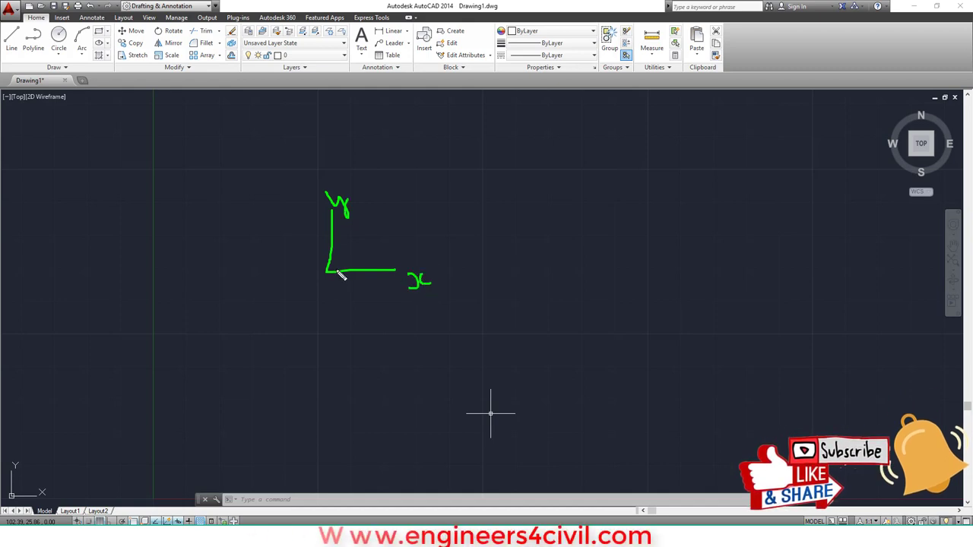
{"action": "left_click_drag", "start_coordinate": [328, 270], "coordinate": [480, 224]}
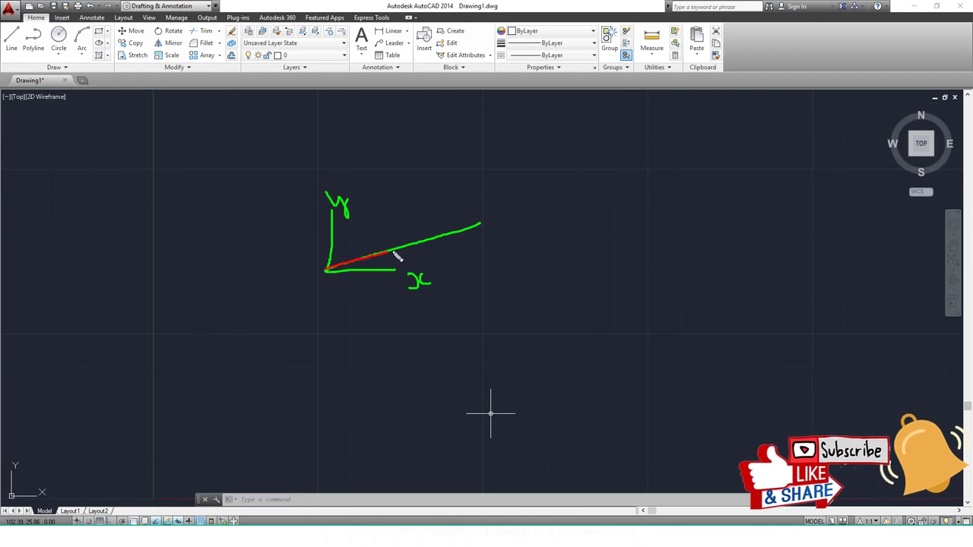
{"action": "left_click_drag", "start_coordinate": [397, 257], "coordinate": [480, 231]}
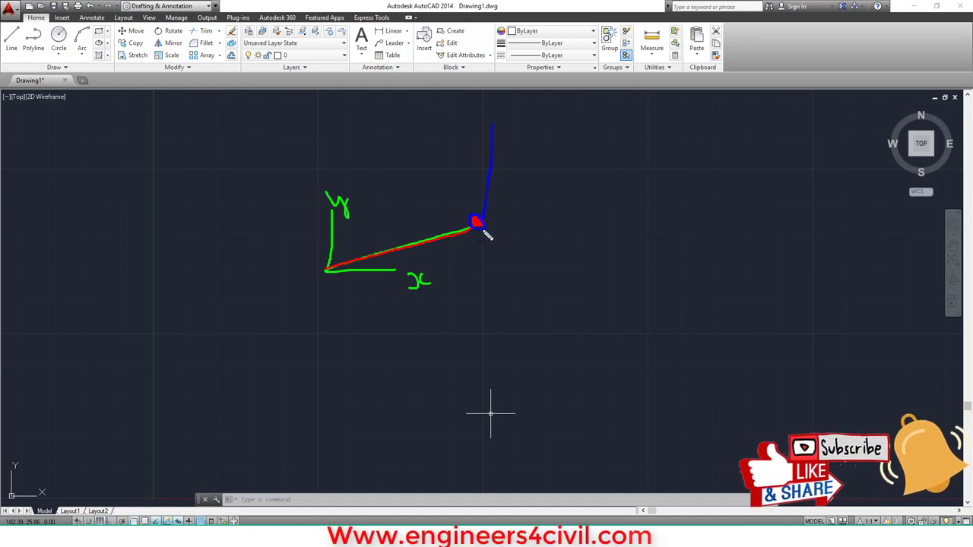
{"action": "left_click_drag", "start_coordinate": [503, 238], "coordinate": [522, 225]}
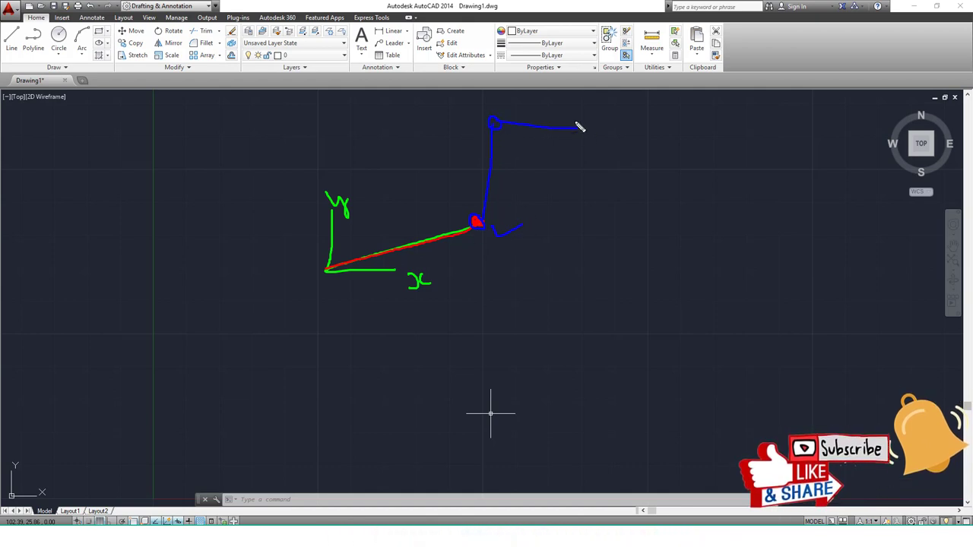
{"action": "left_click_drag", "start_coordinate": [582, 126], "coordinate": [585, 131]}
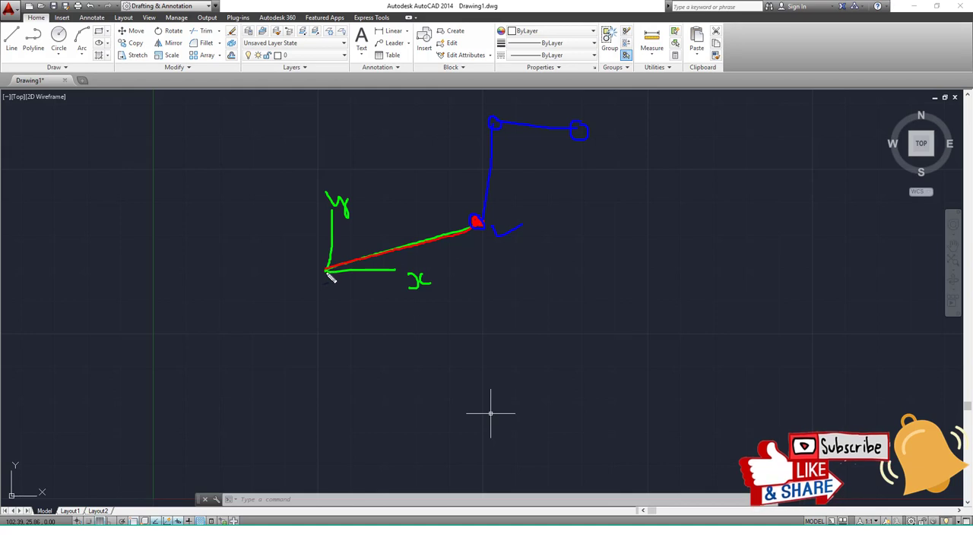
{"action": "left_click_drag", "start_coordinate": [329, 275], "coordinate": [332, 272]}
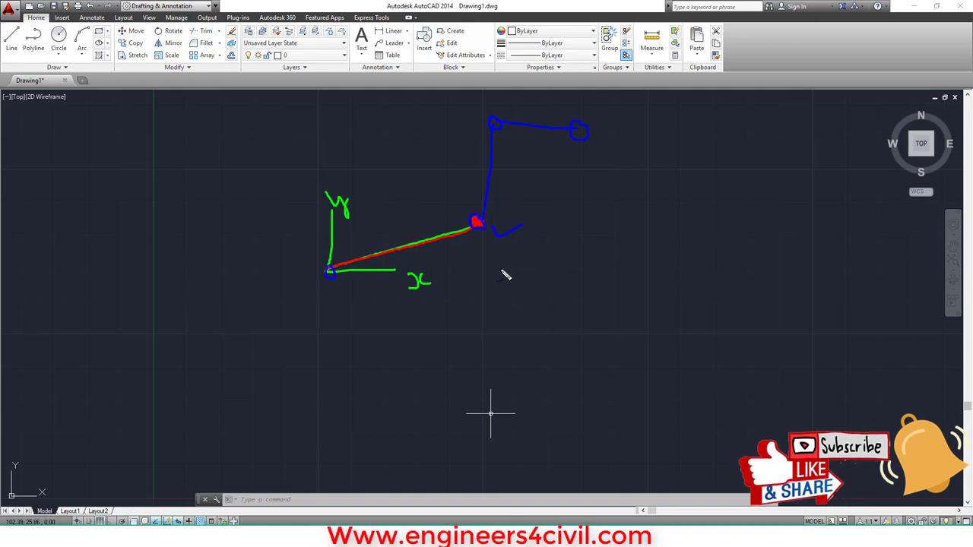
{"action": "key", "text": "Escape"}
{"action": "left_click_drag", "start_coordinate": [331, 144], "coordinate": [478, 263]}
{"action": "left_click_drag", "start_coordinate": [322, 114], "coordinate": [332, 121]}
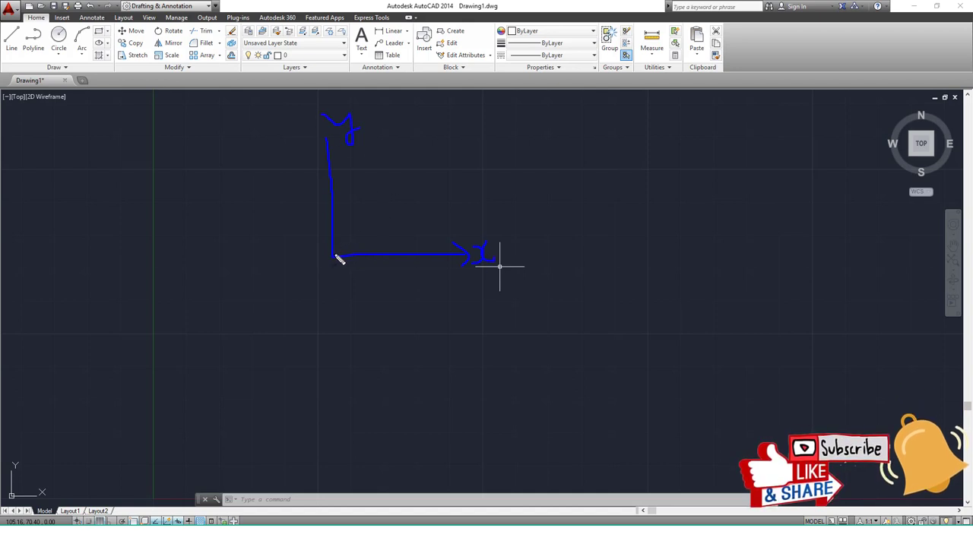
{"action": "left_click_drag", "start_coordinate": [335, 257], "coordinate": [430, 177]}
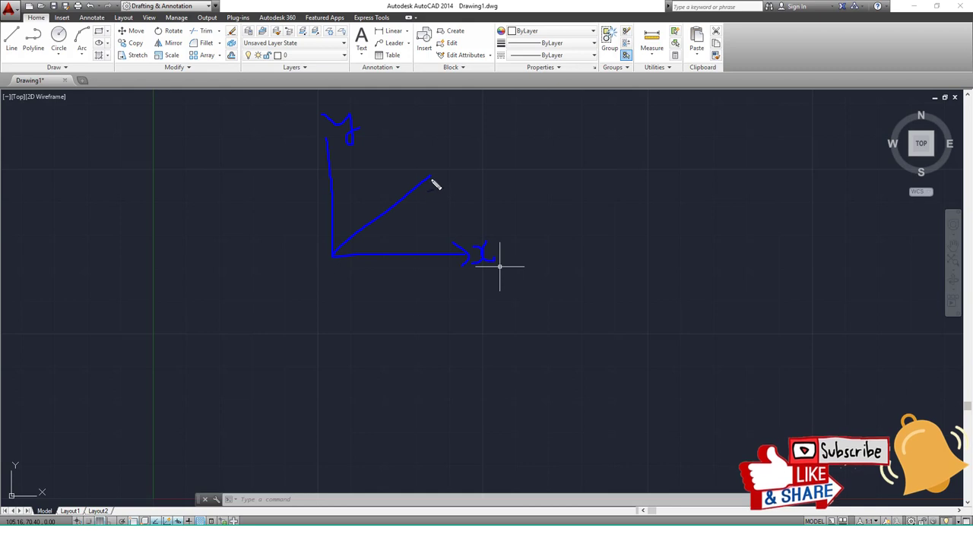
{"action": "left_click_drag", "start_coordinate": [435, 199], "coordinate": [445, 225]}
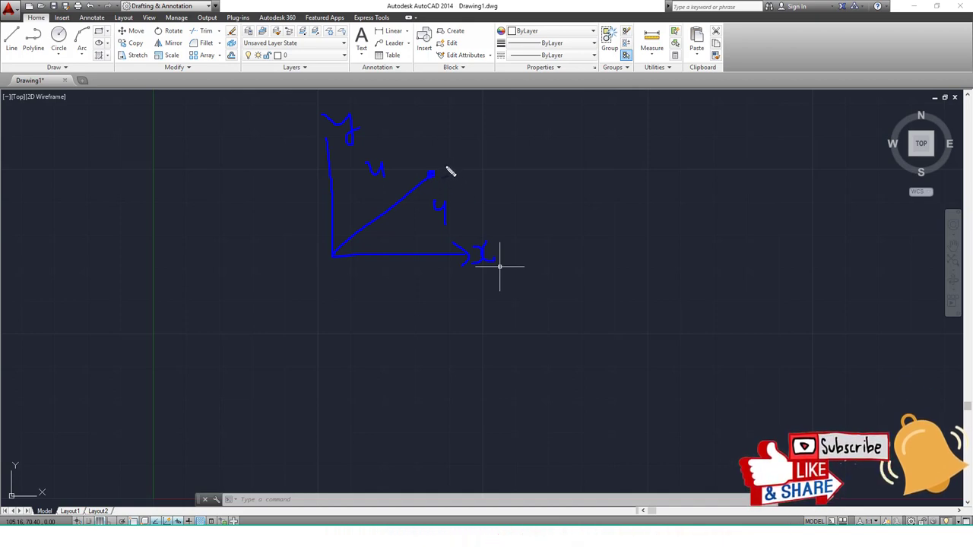
{"action": "left_click_drag", "start_coordinate": [435, 172], "coordinate": [487, 138]}
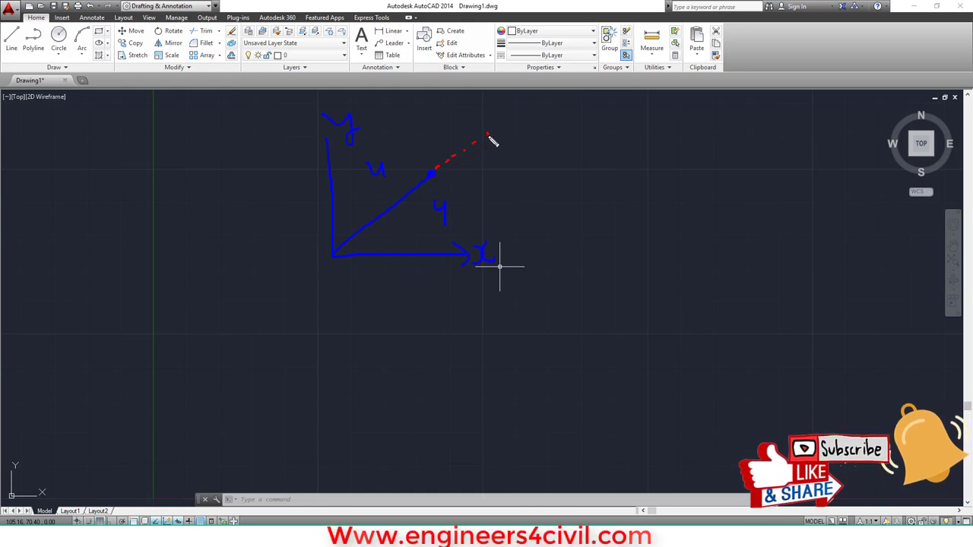
{"action": "left_click_drag", "start_coordinate": [498, 152], "coordinate": [502, 146]}
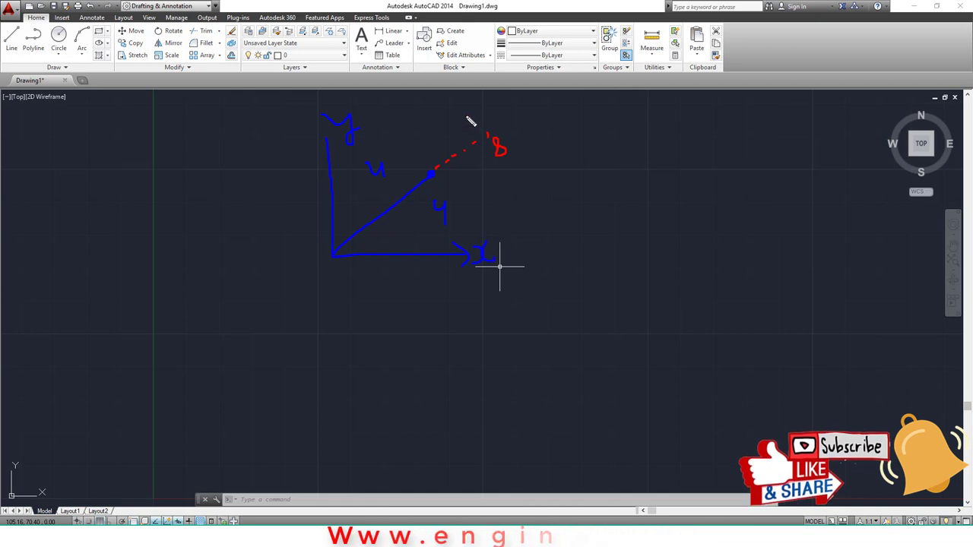
{"action": "left_click_drag", "start_coordinate": [466, 111], "coordinate": [469, 121]}
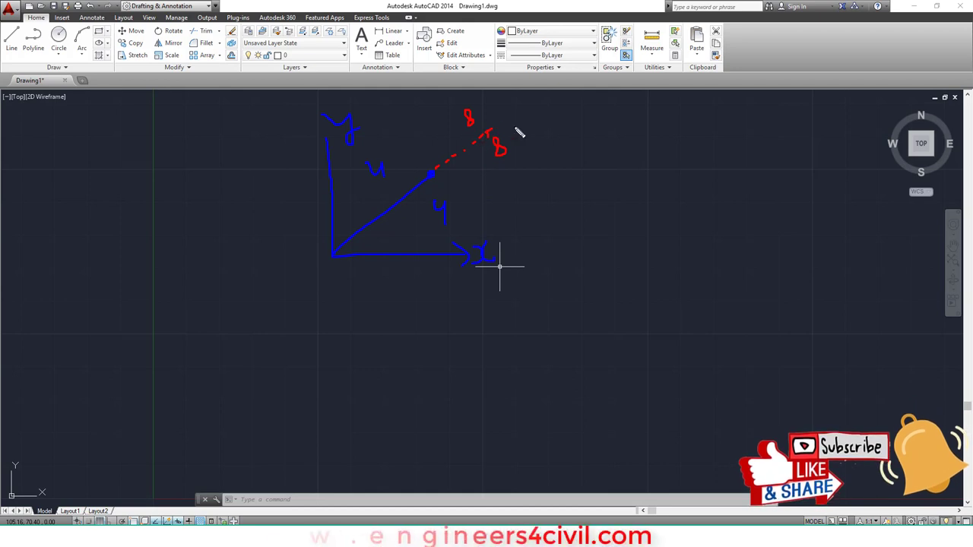
{"action": "left_click_drag", "start_coordinate": [487, 131], "coordinate": [601, 142]}
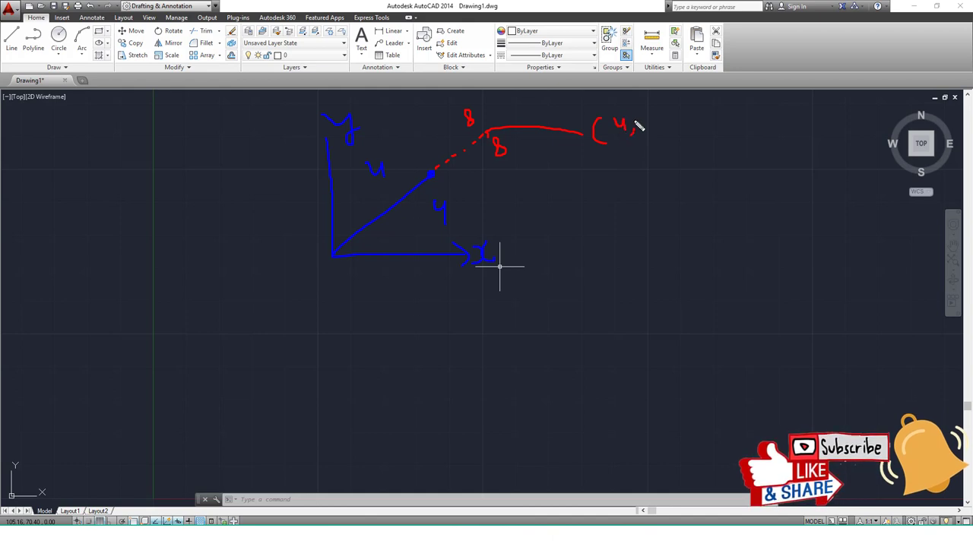
{"action": "left_click_drag", "start_coordinate": [640, 120], "coordinate": [657, 133]}
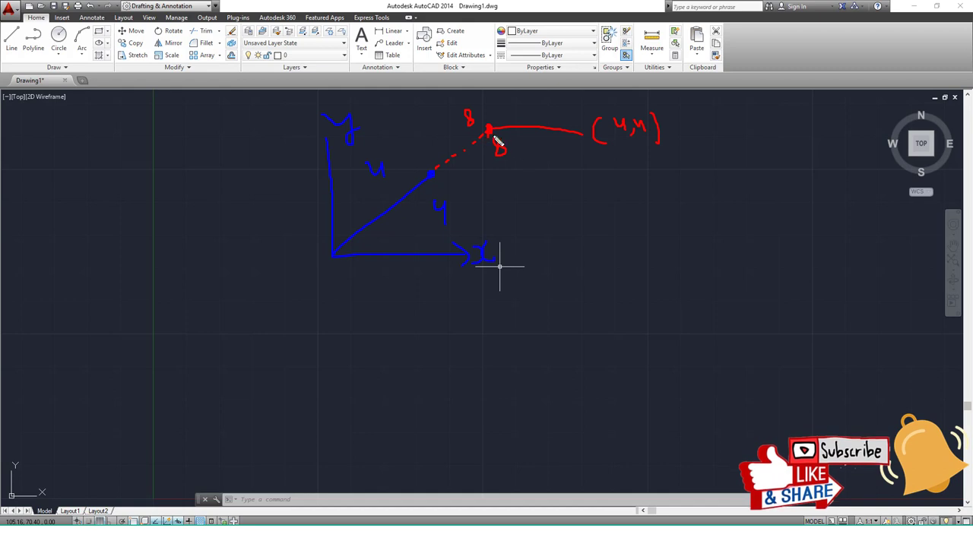
{"action": "mouse_move", "coordinate": [491, 131]}
{"action": "left_mouse_down"}
{"action": "mouse_move", "coordinate": [608, 222]}
{"action": "mouse_move", "coordinate": [650, 201]}
{"action": "mouse_move", "coordinate": [677, 211]}
{"action": "left_mouse_up"}
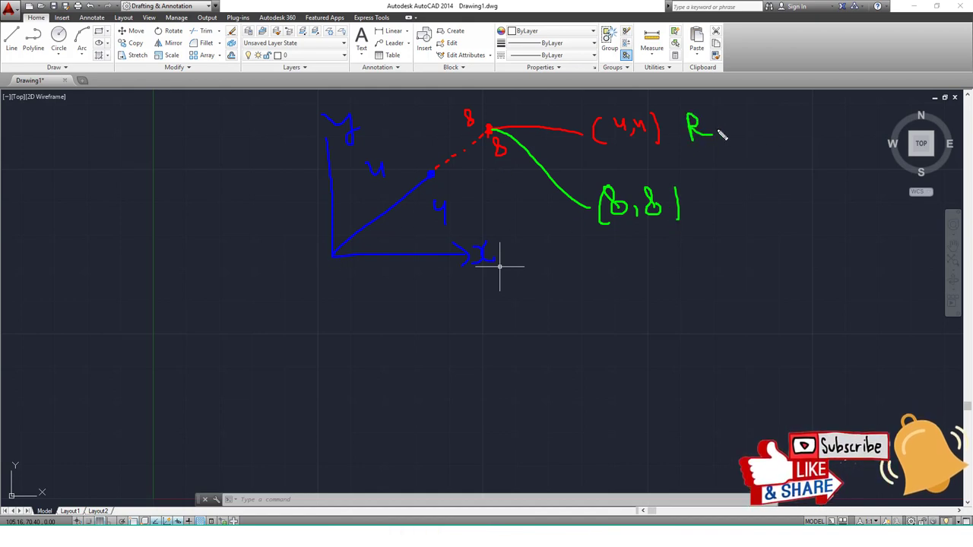
{"action": "mouse_move", "coordinate": [728, 114]}
{"action": "left_mouse_down"}
{"action": "mouse_move", "coordinate": [743, 132]}
{"action": "mouse_move", "coordinate": [809, 121]}
{"action": "left_mouse_up"}
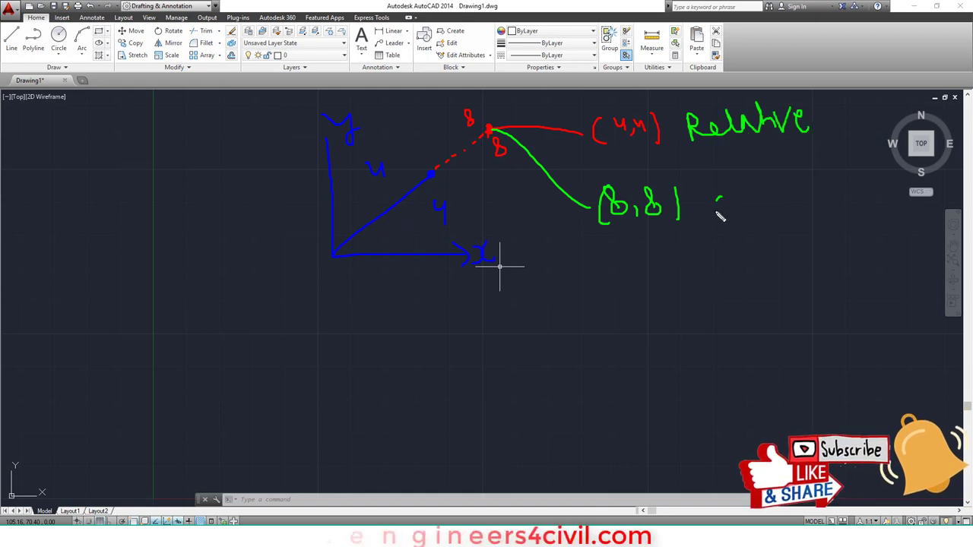
{"action": "left_click_drag", "start_coordinate": [729, 194], "coordinate": [734, 214]}
{"action": "mouse_move", "coordinate": [739, 174]}
{"action": "left_mouse_down"}
{"action": "mouse_move", "coordinate": [775, 201]}
{"action": "mouse_move", "coordinate": [826, 196]}
{"action": "left_mouse_up"}
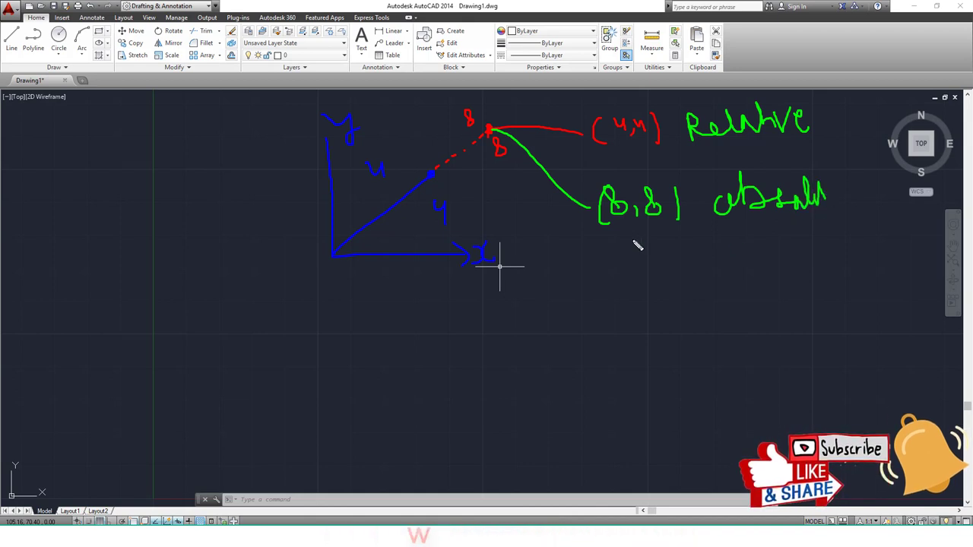
{"action": "key", "text": "Escape"}
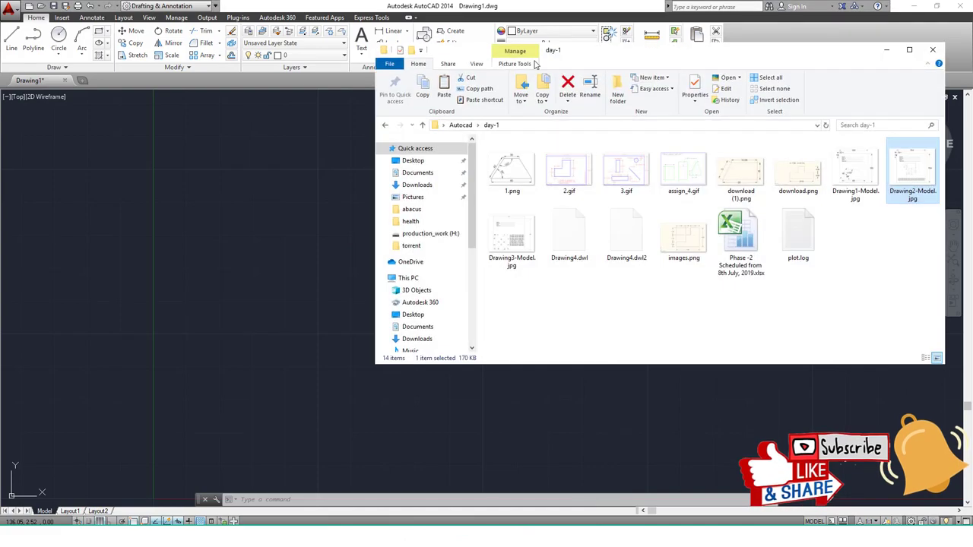
{"action": "double_click", "coordinate": [912, 165]}
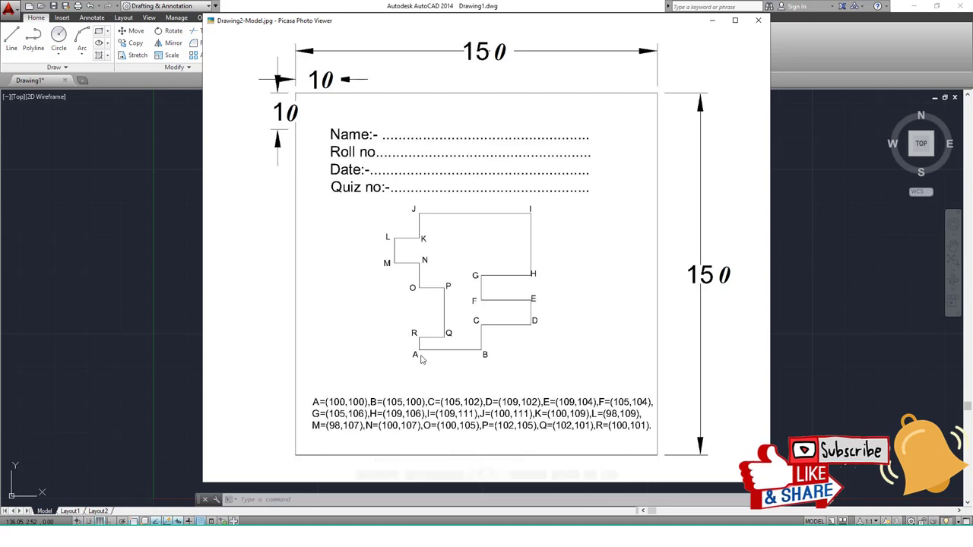
{"action": "left_click", "coordinate": [415, 354]}
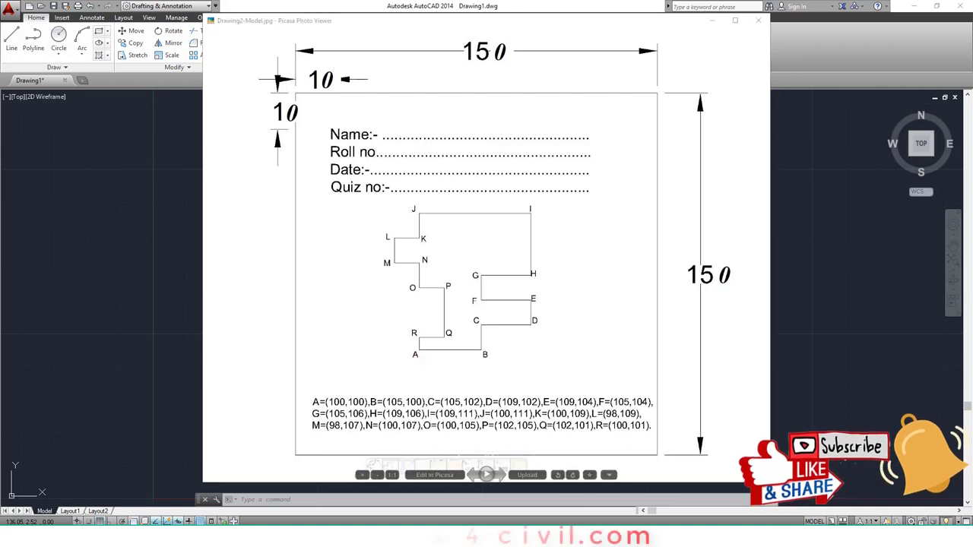
{"action": "key", "text": "Escape"}
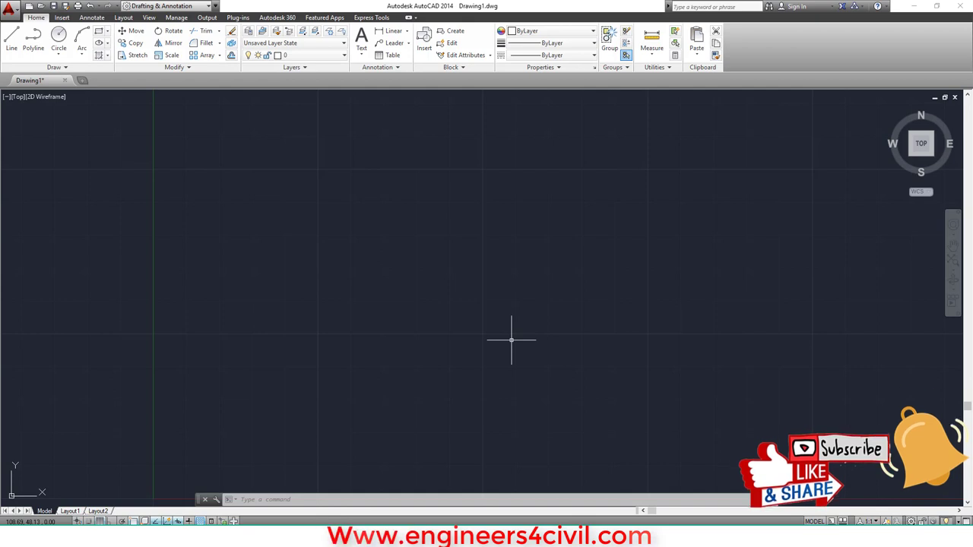
- Review the drawing units' length precision and insertion scale, then accept them
{"action": "type", "text": "un"}
{"action": "key", "text": "Return"}
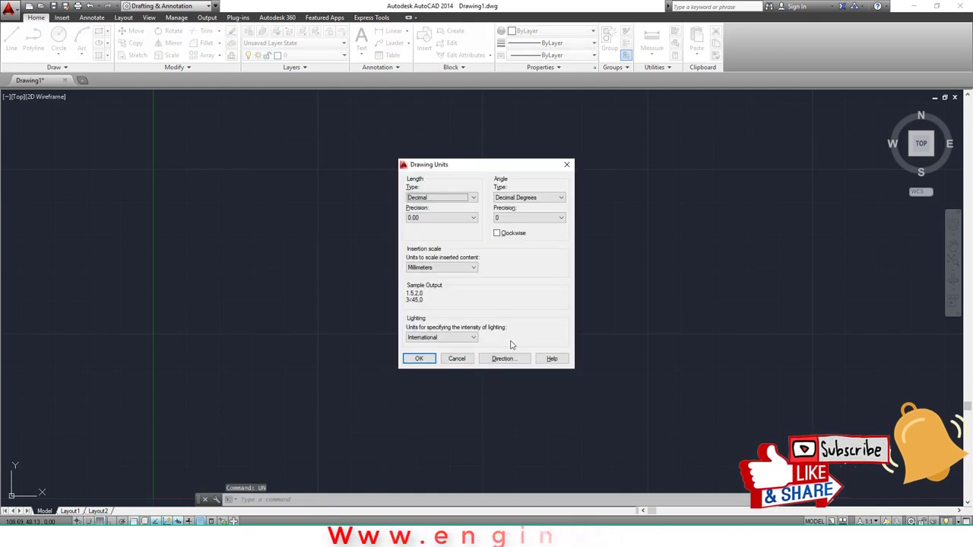
{"action": "left_click", "coordinate": [415, 220]}
{"action": "left_click", "coordinate": [433, 268]}
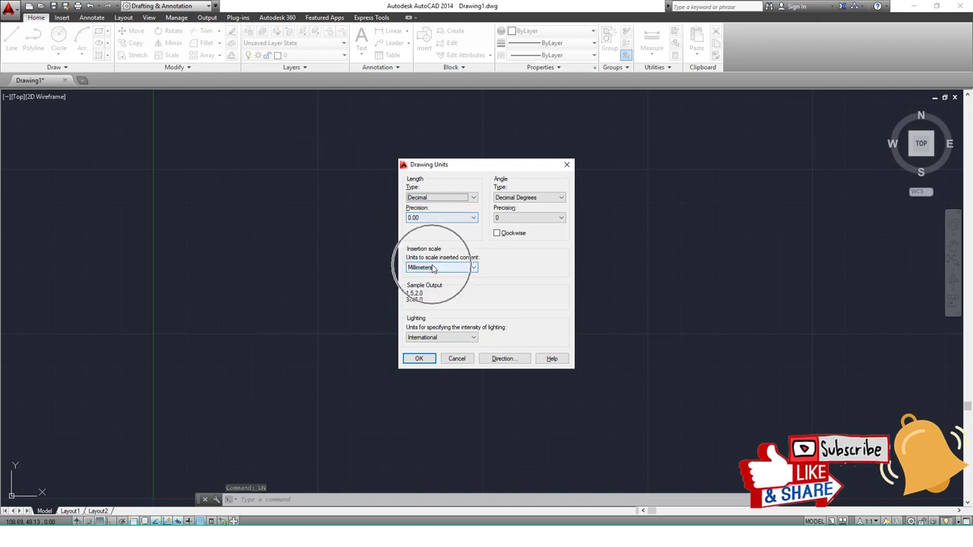
{"action": "left_click", "coordinate": [419, 359]}
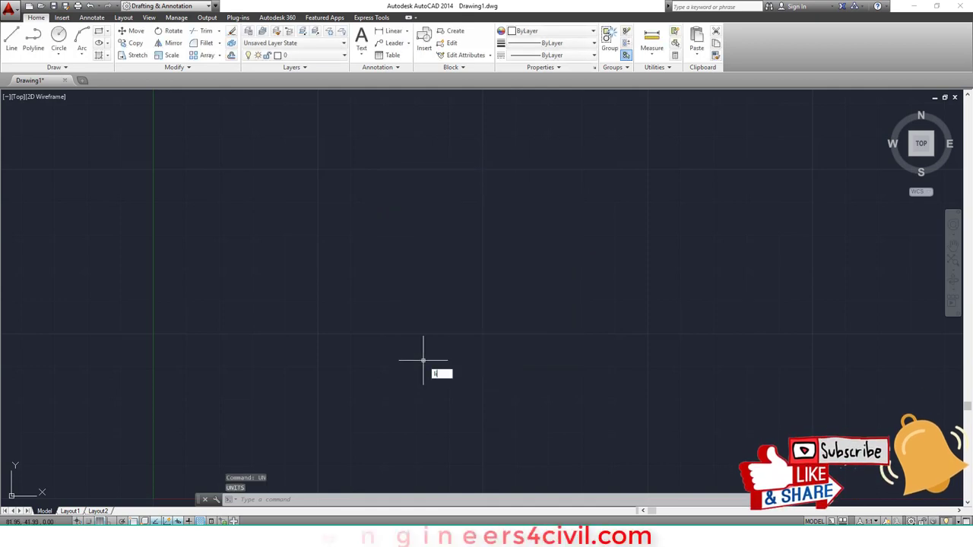
- Set the drawing limits from 0,0 to 200,200, then start a zoom
{"action": "type", "text": "IMI"}
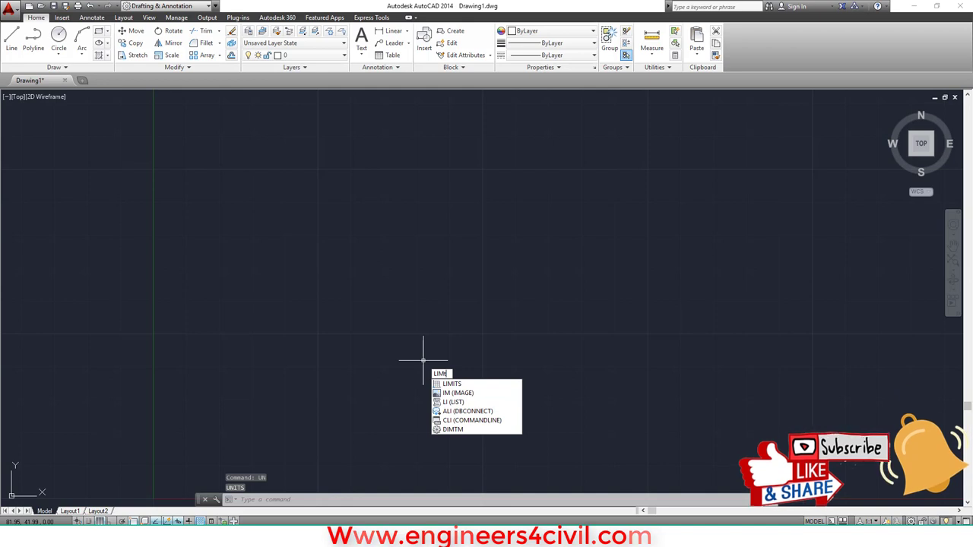
{"action": "key", "text": "Return"}
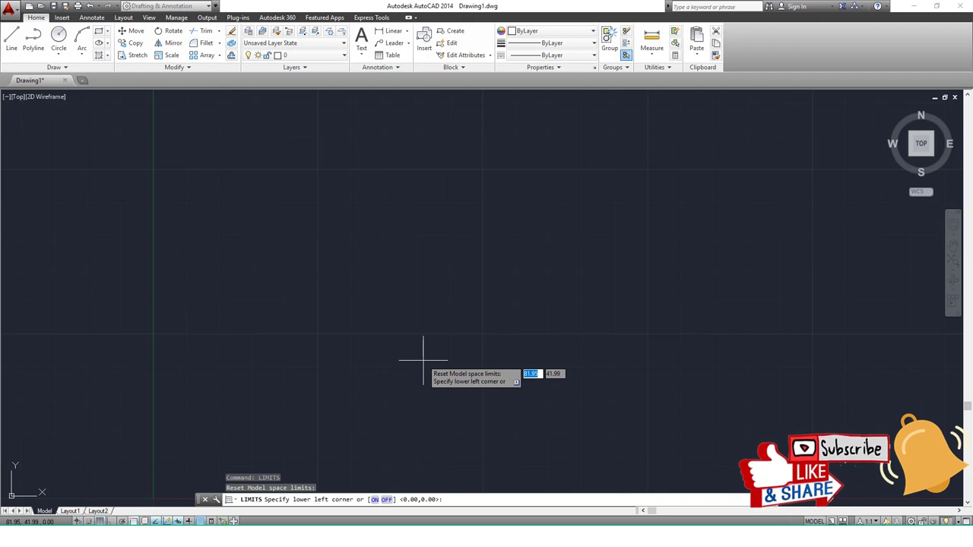
{"action": "type", "text": "0,0"}
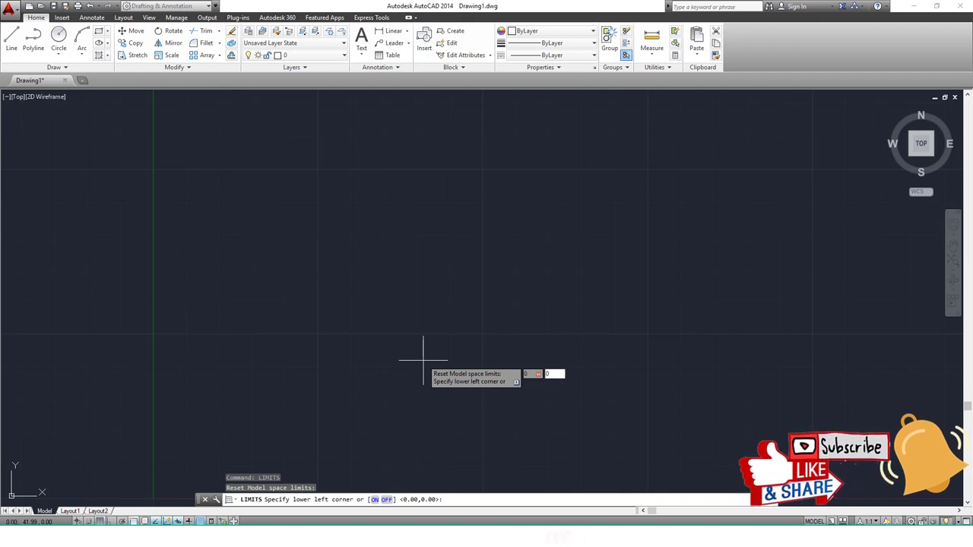
{"action": "key", "text": "Return"}
{"action": "type", "text": "200,"}
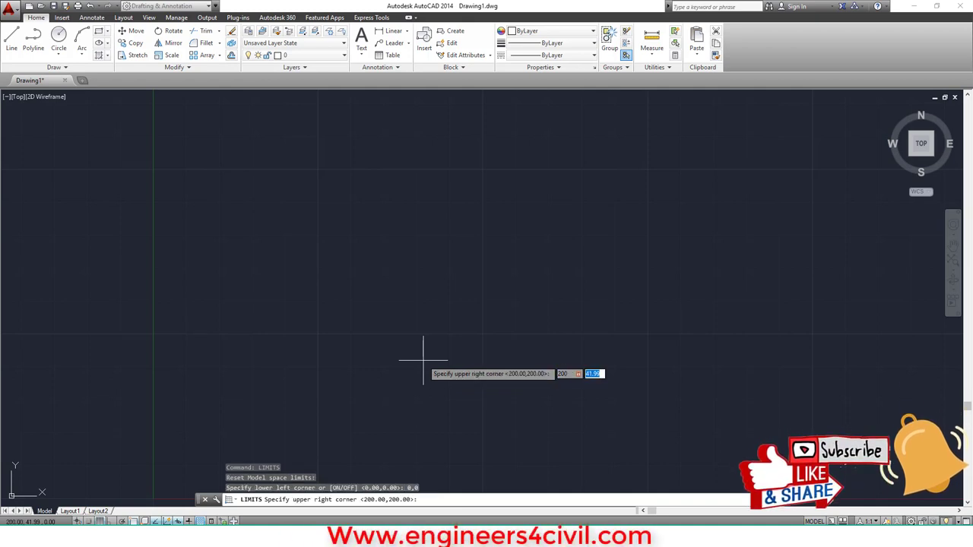
{"action": "key", "text": "Return"}
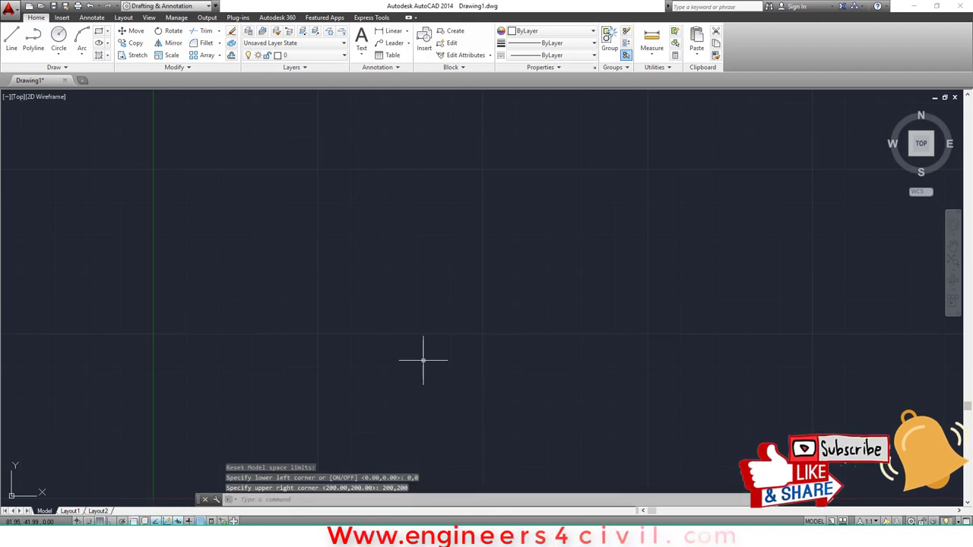
{"action": "type", "text": "z"}
{"action": "key", "text": "Return"}
{"action": "key", "text": "Return"}
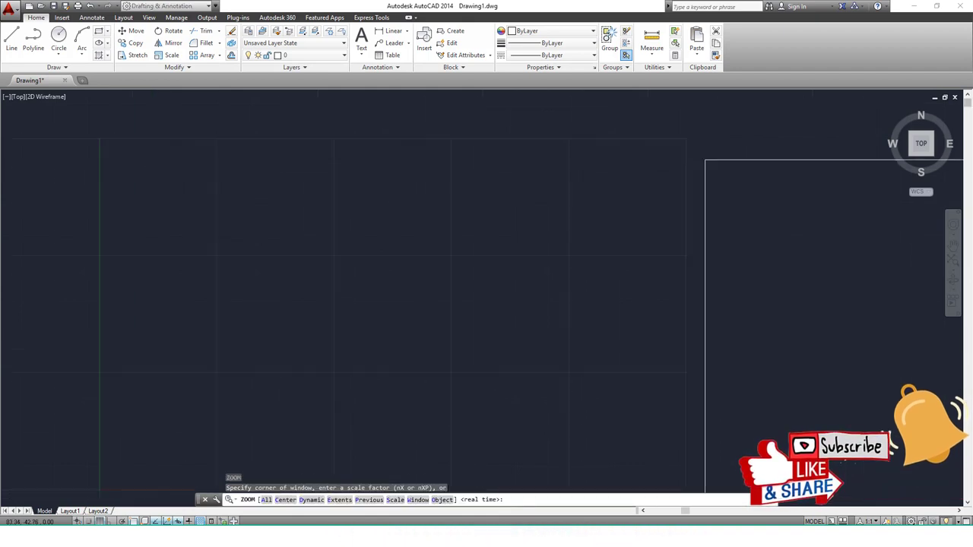
- Erase all four lines of the old outline rectangle using a crossing window
{"action": "middle_click_drag", "start_coordinate": [668, 387], "coordinate": [367, 289]}
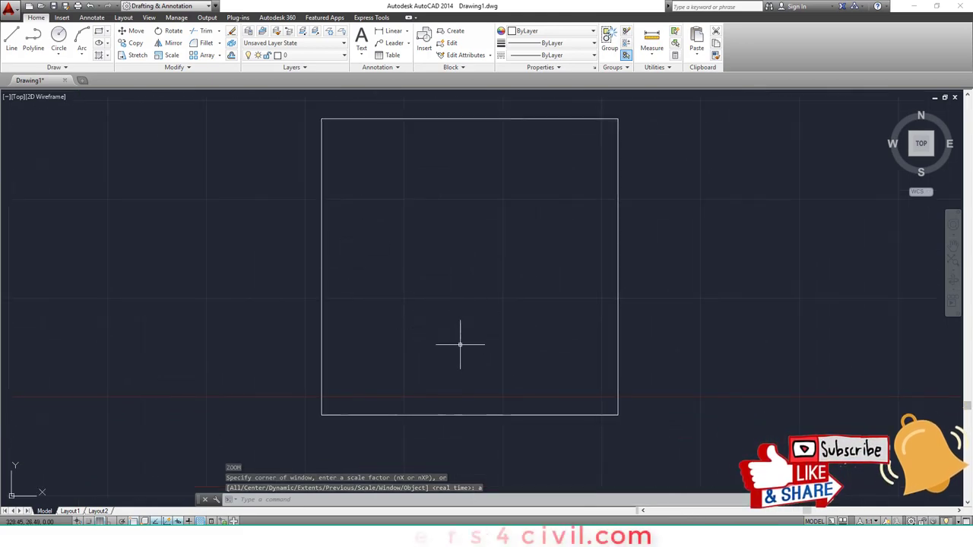
{"action": "type", "text": "m"}
{"action": "key", "text": "Escape"}
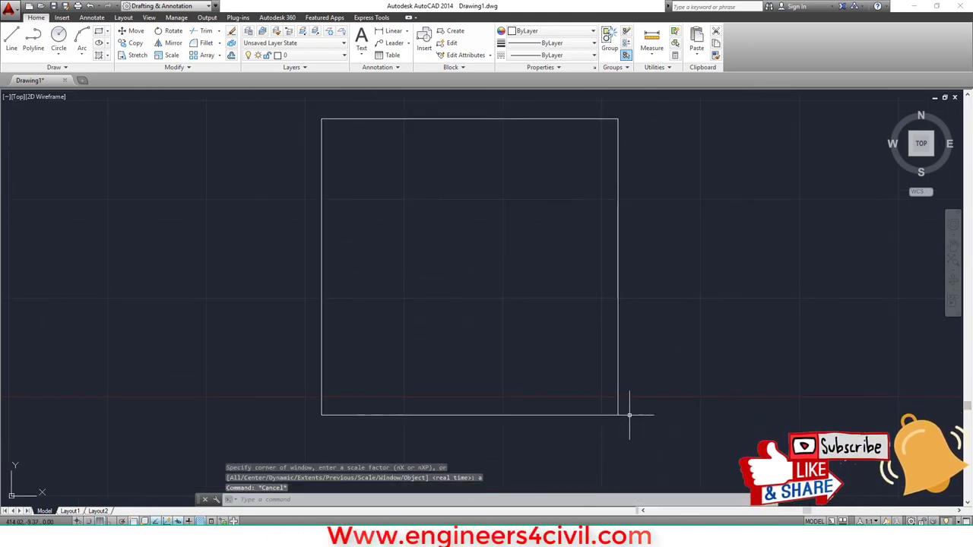
{"action": "type", "text": "e"}
{"action": "key", "text": "Return"}
{"action": "left_click", "coordinate": [663, 450]}
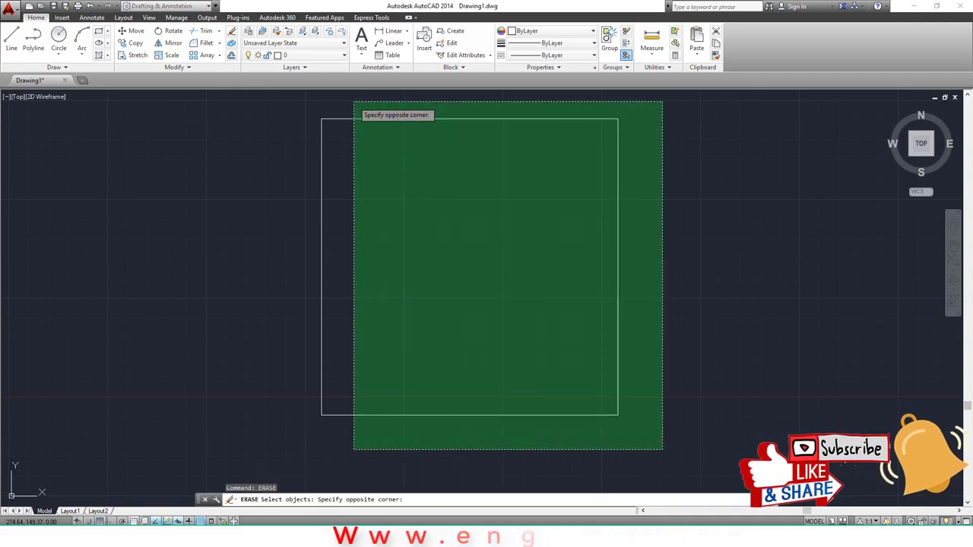
{"action": "left_click", "coordinate": [301, 95]}
{"action": "key", "text": "Return"}
{"action": "middle_click_drag", "start_coordinate": [372, 252], "coordinate": [370, 250]}
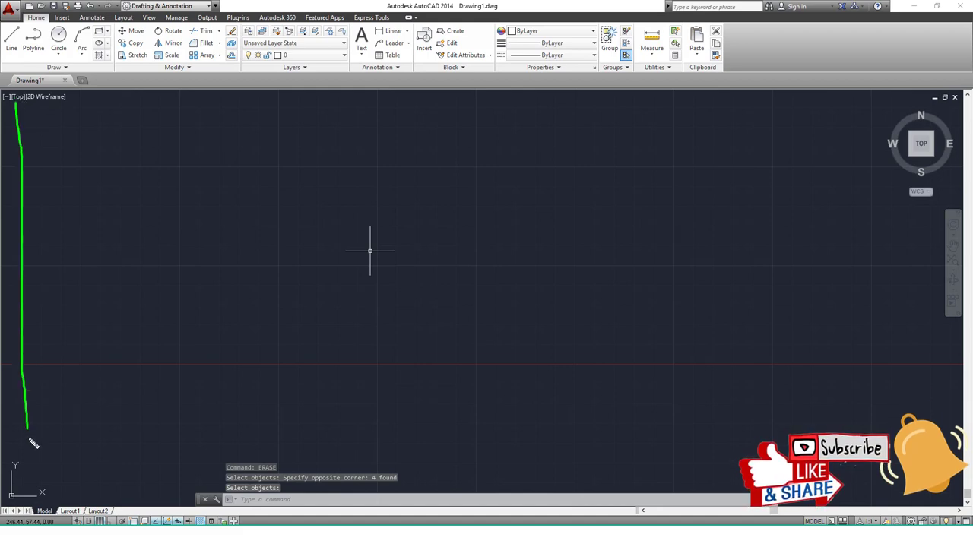
{"action": "left_click_drag", "start_coordinate": [34, 444], "coordinate": [905, 109]}
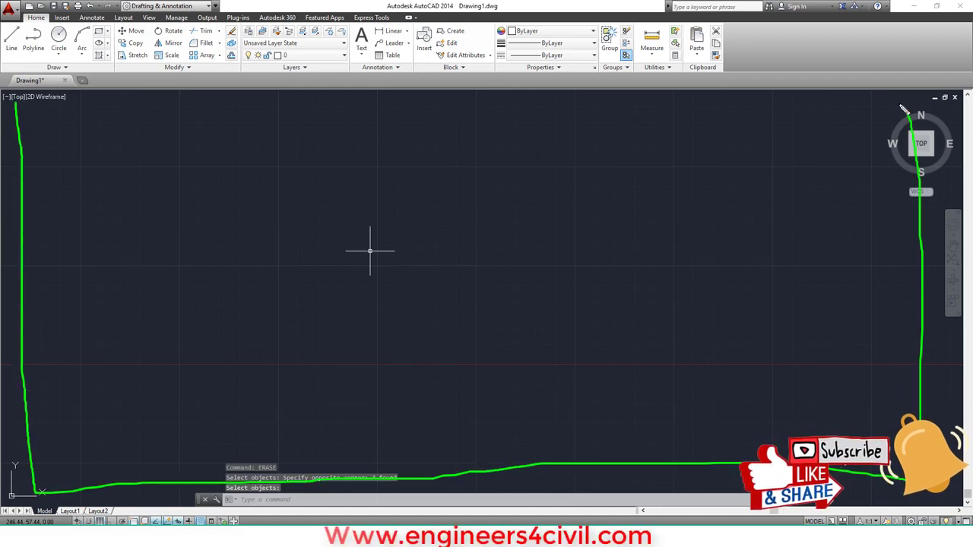
{"action": "left_click_drag", "start_coordinate": [223, 111], "coordinate": [15, 109]}
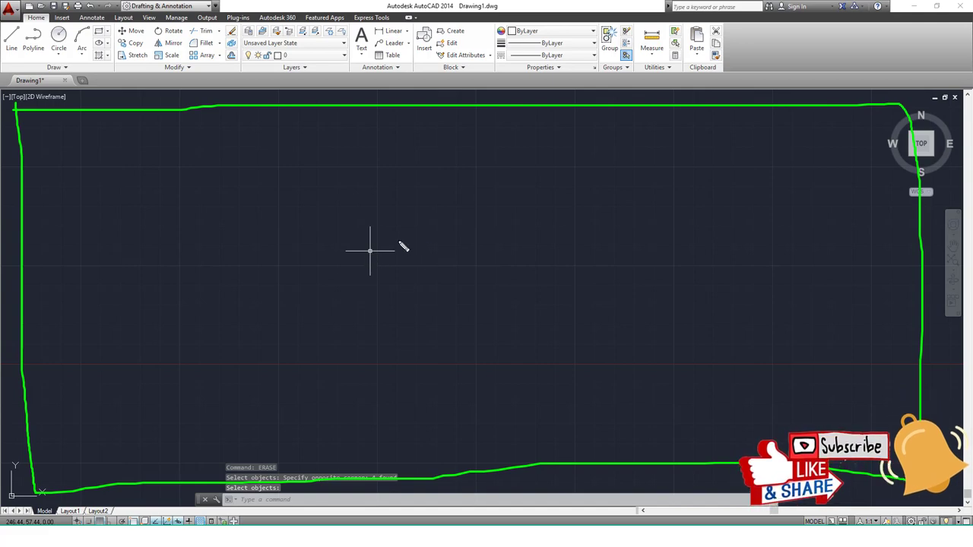
{"action": "key", "text": "Return"}
- Start a line with its first point at vertex A, 100,100
{"action": "type", "text": "l"}
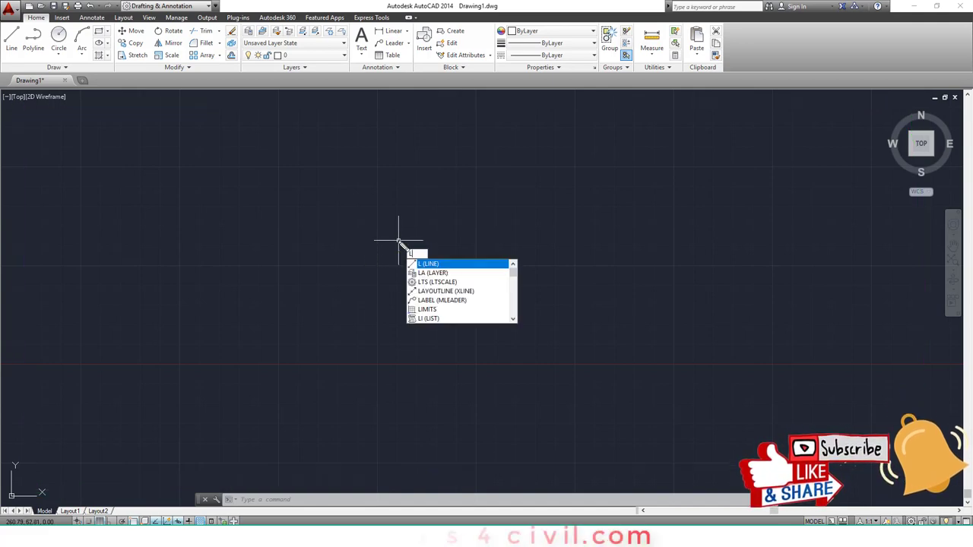
{"action": "key", "text": "Return"}
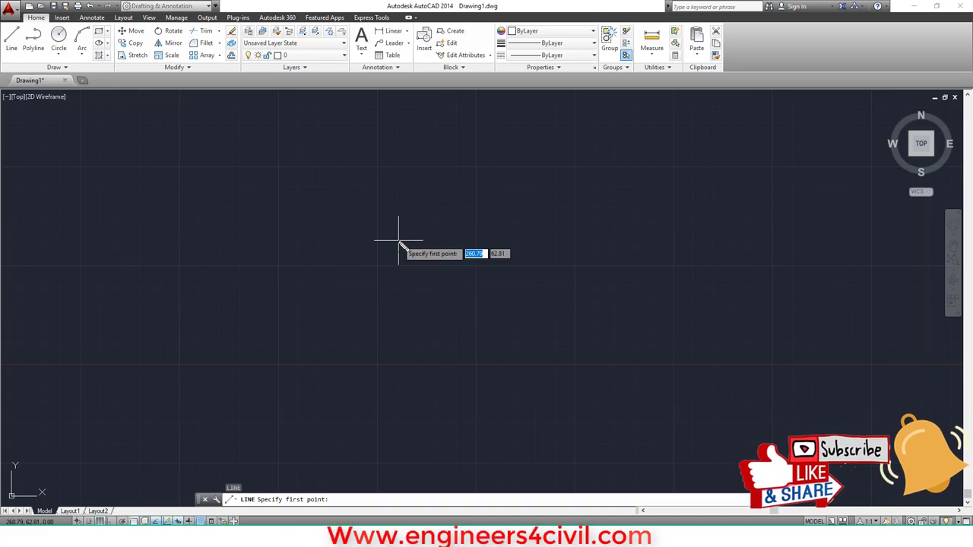
{"action": "type", "text": "10"}
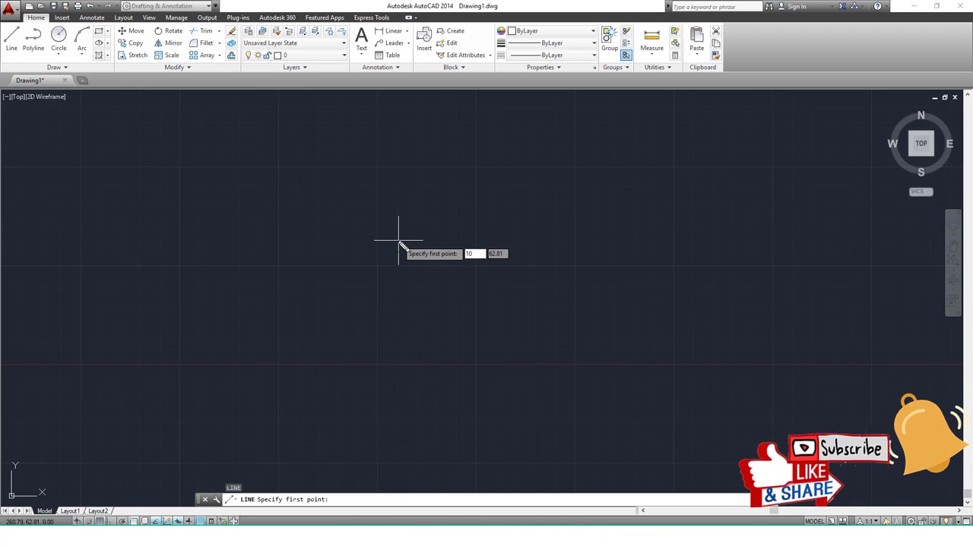
{"action": "key", "text": "BackSpace"}
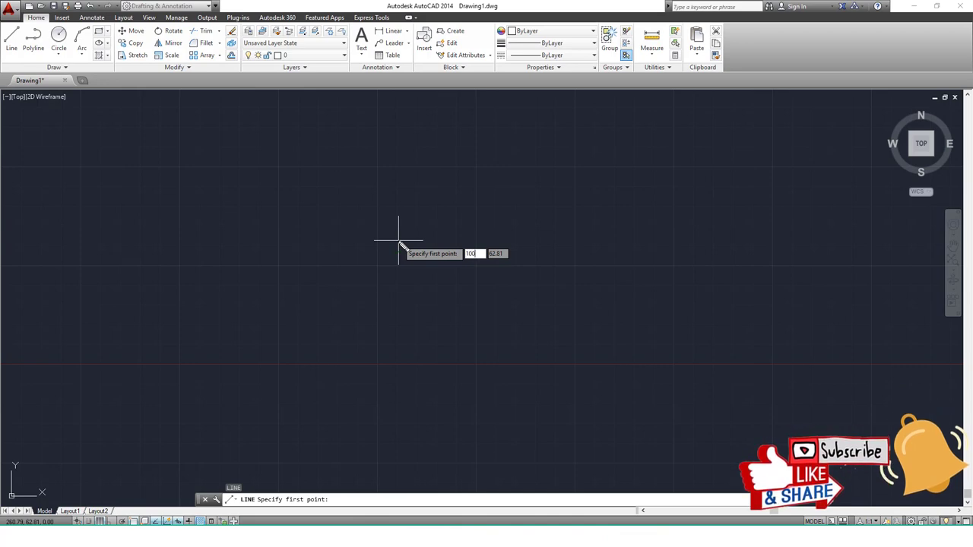
{"action": "key", "text": "Tab"}
{"action": "type", "text": "10"}
{"action": "key", "text": "Return"}
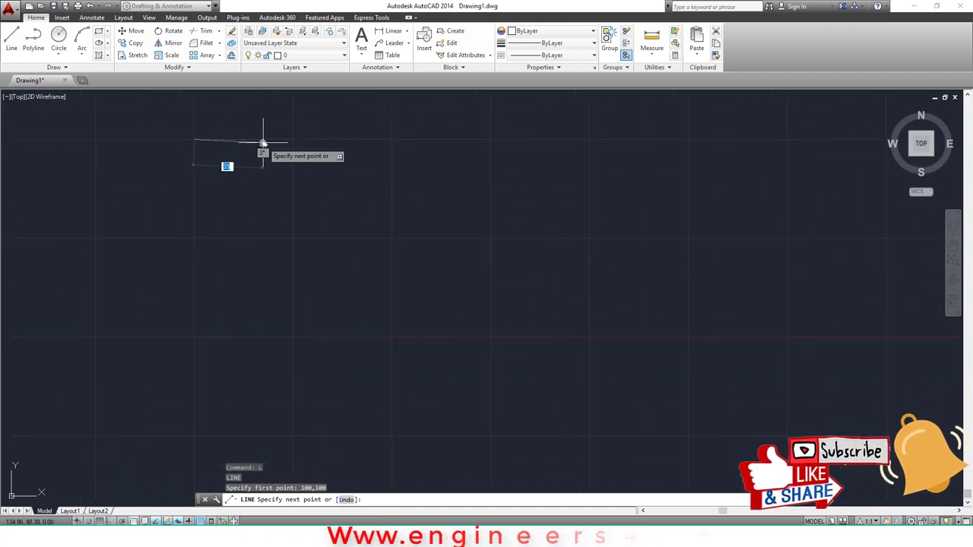
- Check the reference coordinates and begin entering 105 as the next point's x value
{"action": "middle_click_drag", "start_coordinate": [347, 203], "coordinate": [418, 186]}
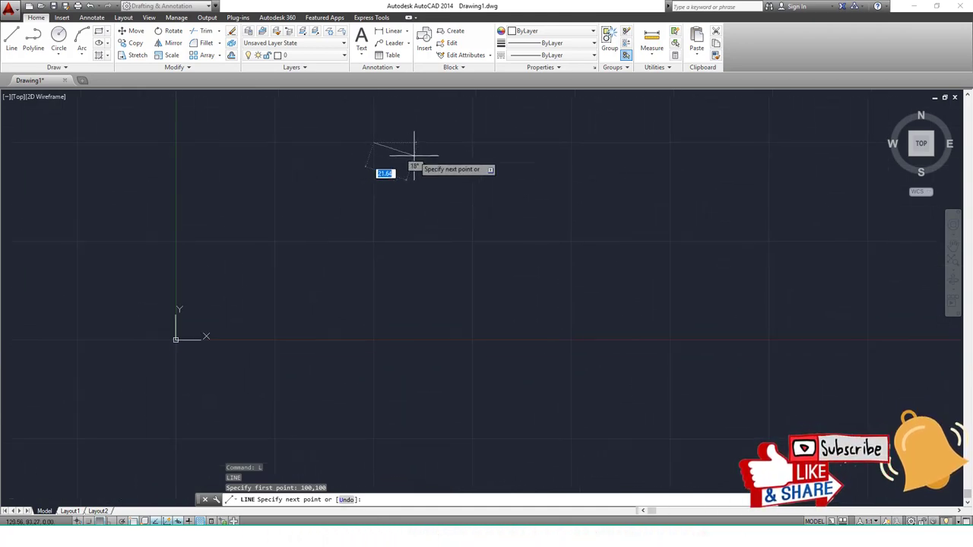
{"action": "key", "text": "alt+Tab"}
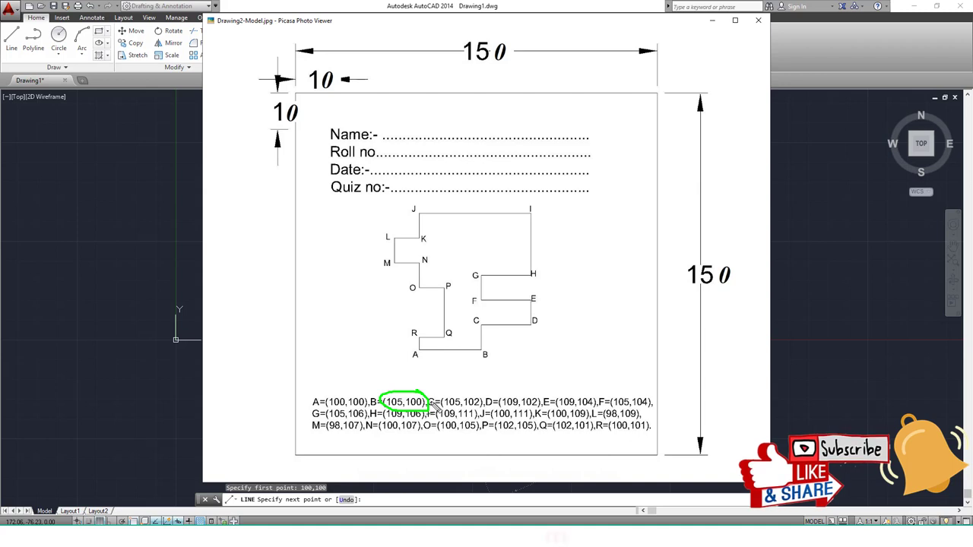
{"action": "key", "text": "Escape"}
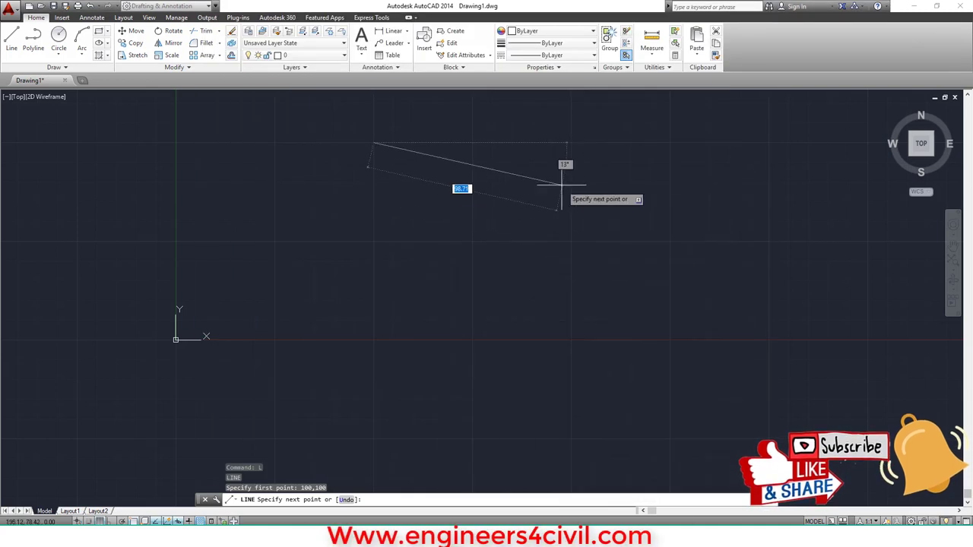
{"action": "middle_click_drag", "start_coordinate": [530, 173], "coordinate": [532, 248]}
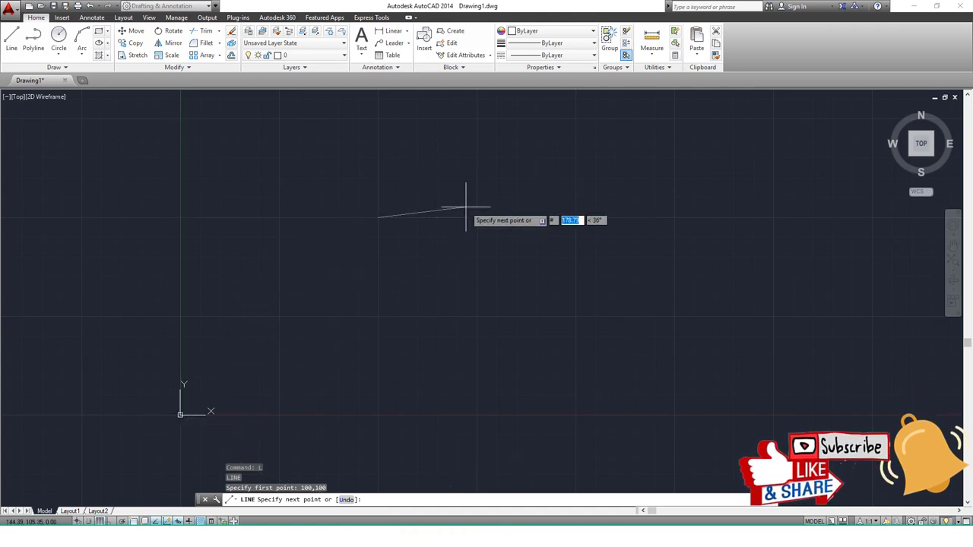
{"action": "type", "text": "105"}
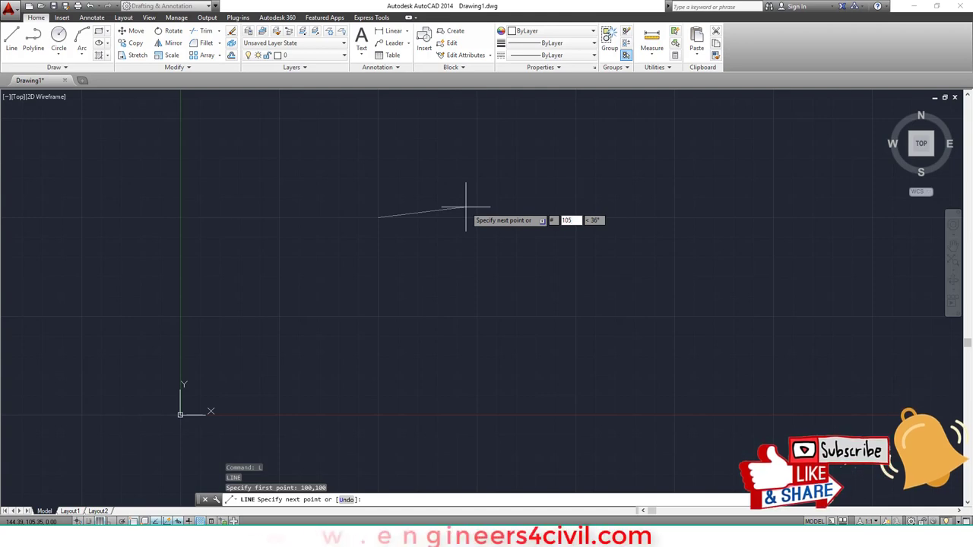
{"action": "key", "text": "Tab"}
{"action": "type", "text": "100"}
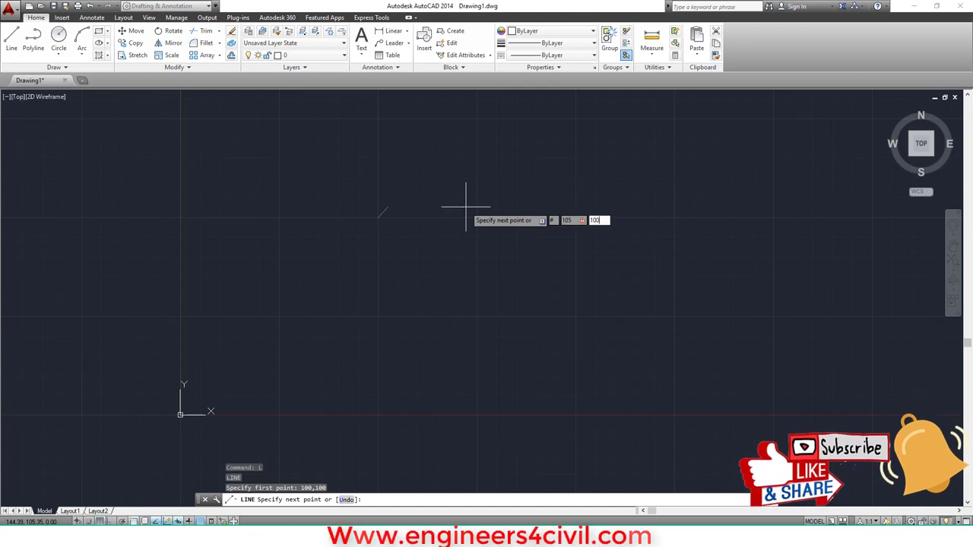
- Place outline vertices B (105,100), C (105,102) and D (109,102)
{"action": "key", "text": "Return"}
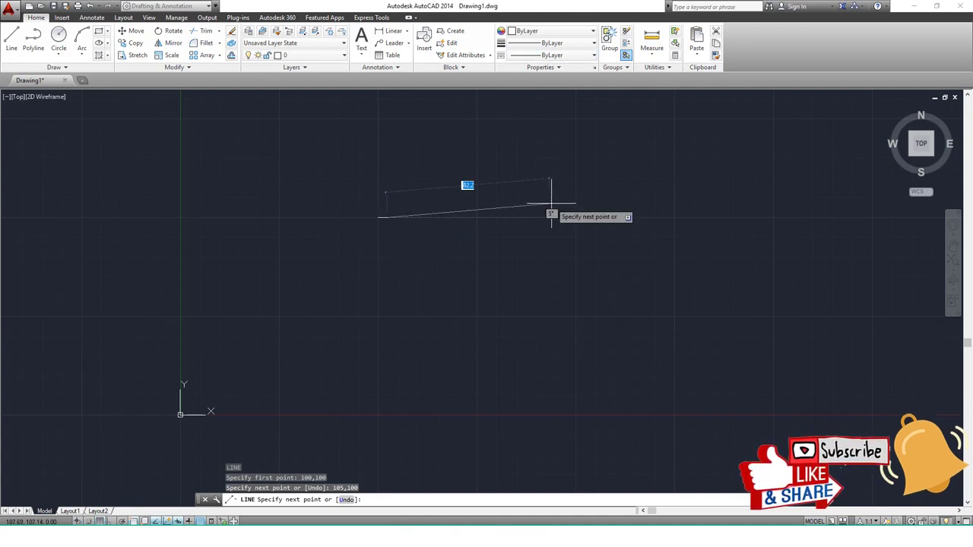
{"action": "key", "text": "alt+Tab"}
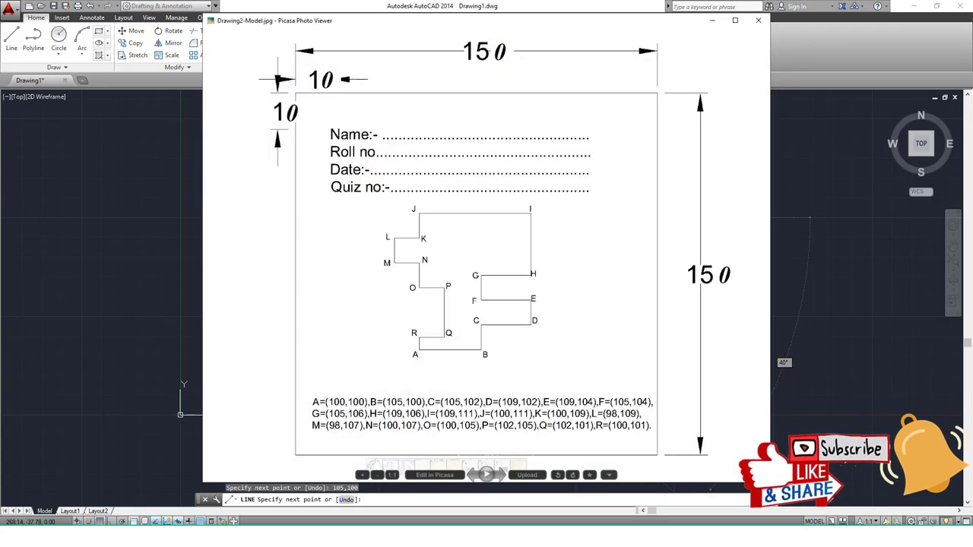
{"action": "key", "text": "alt+Tab"}
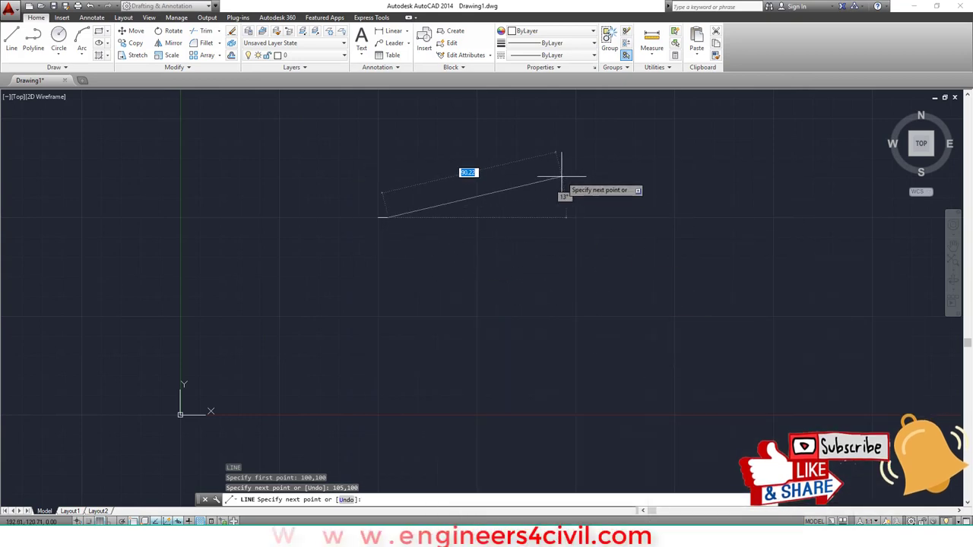
{"action": "key", "text": "F8"}
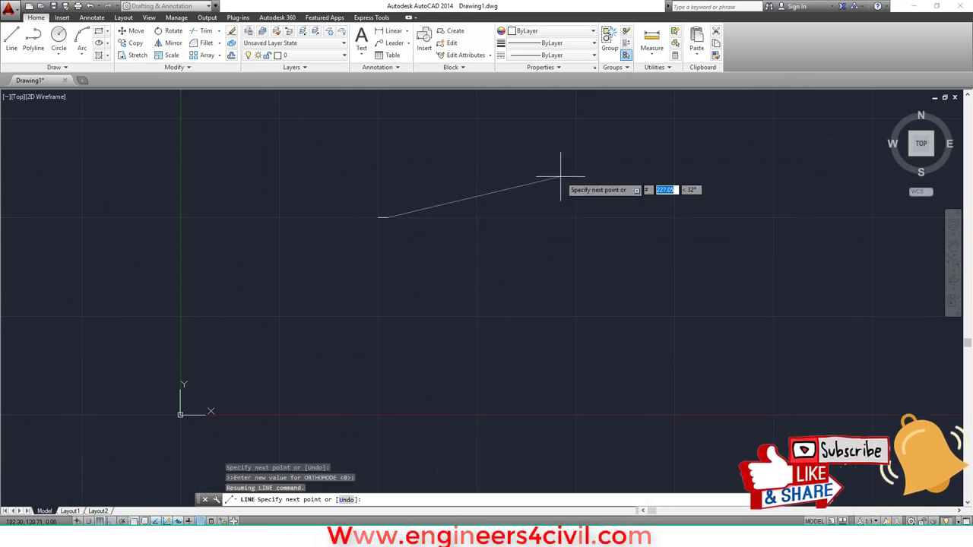
{"action": "type", "text": "5"}
{"action": "key", "text": "Tab"}
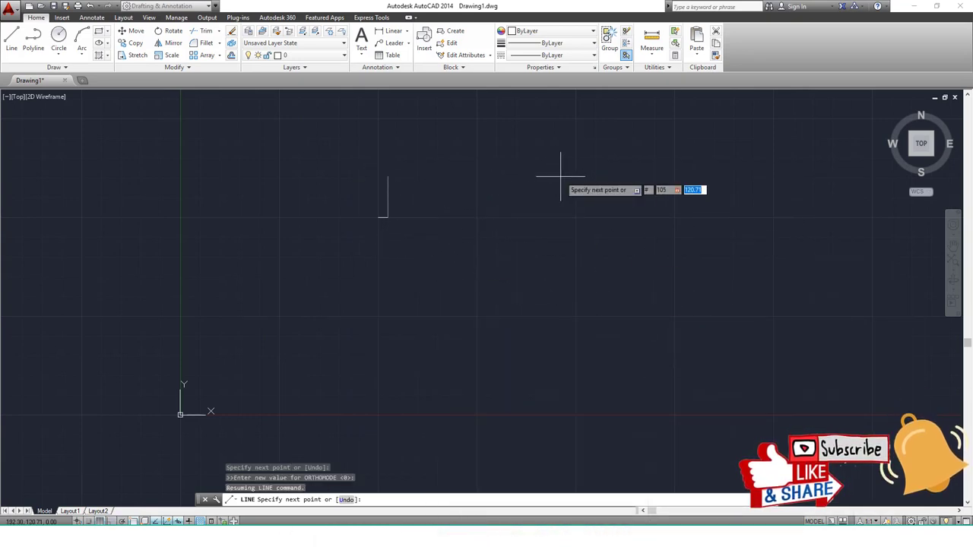
{"action": "key", "text": "Return"}
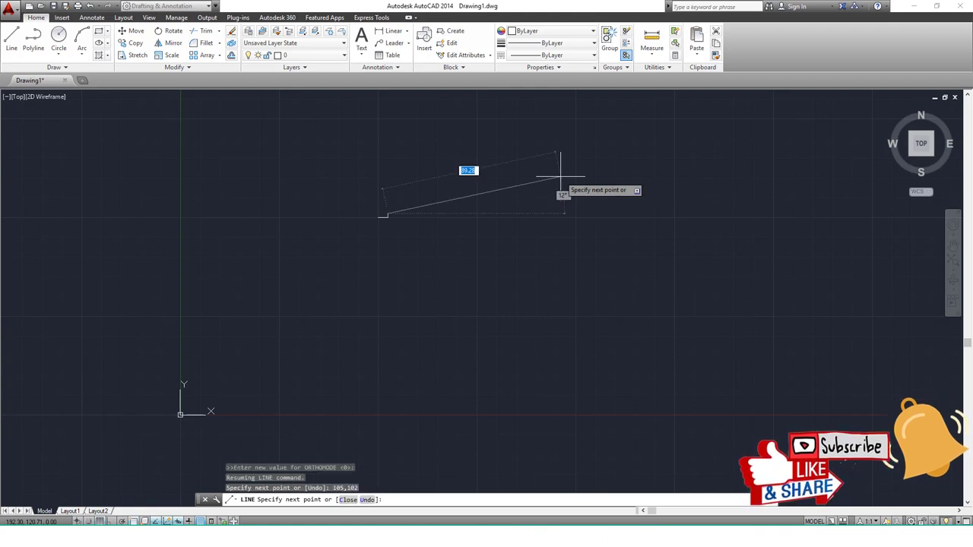
{"action": "scroll", "coordinate": [434, 230], "scroll_direction": "up", "scroll_amount": 2}
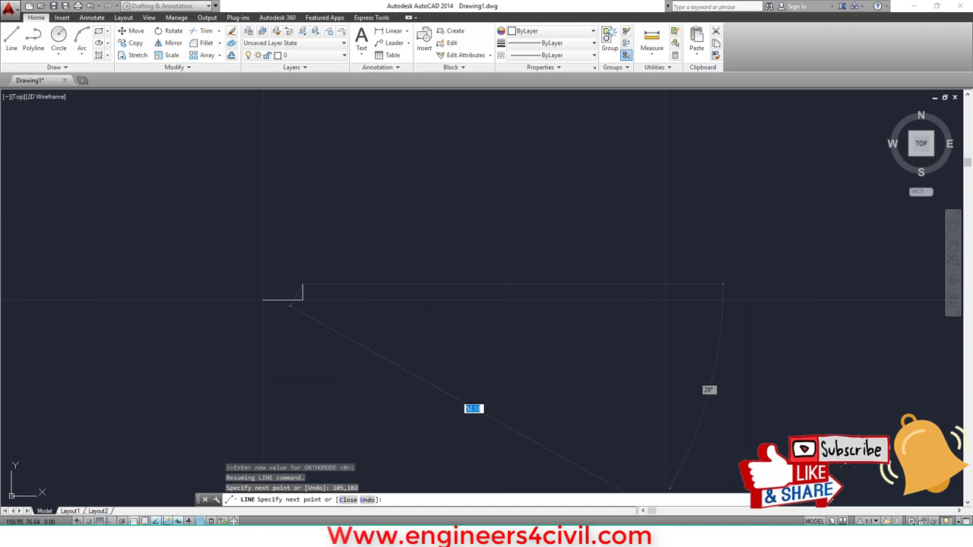
{"action": "key", "text": "alt+Tab"}
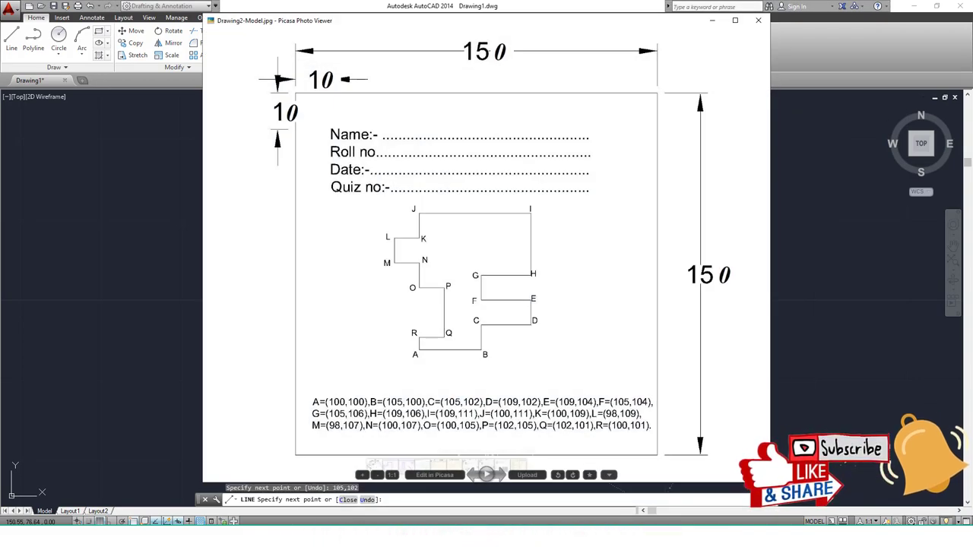
{"action": "key", "text": "alt+Tab"}
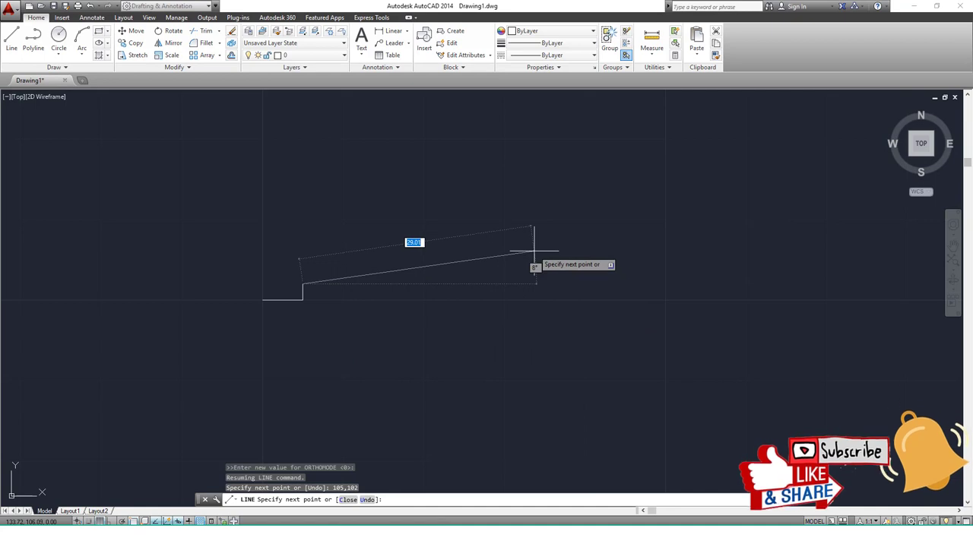
{"action": "type", "text": ","}
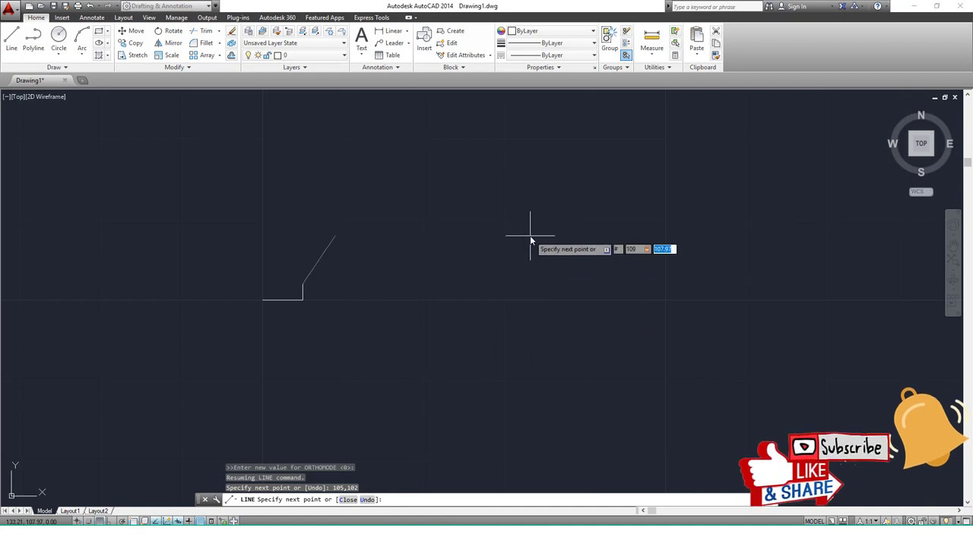
{"action": "type", "text": "102"}
{"action": "key", "text": "Return"}
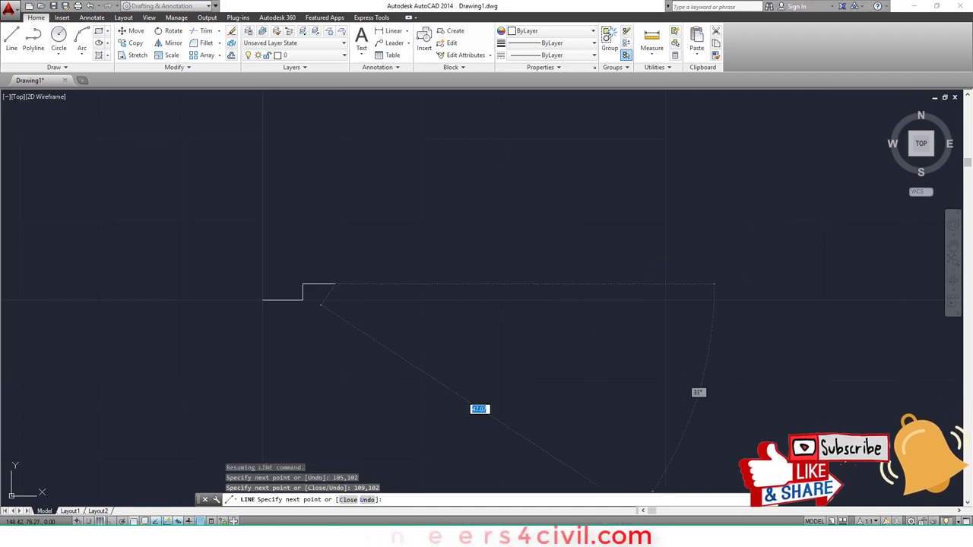
- Continue the outline up to E (109,104) and back left to F (105,104)
{"action": "key", "text": "alt+Tab"}
{"action": "key", "text": "alt+Tab"}
{"action": "key", "text": "F8"}
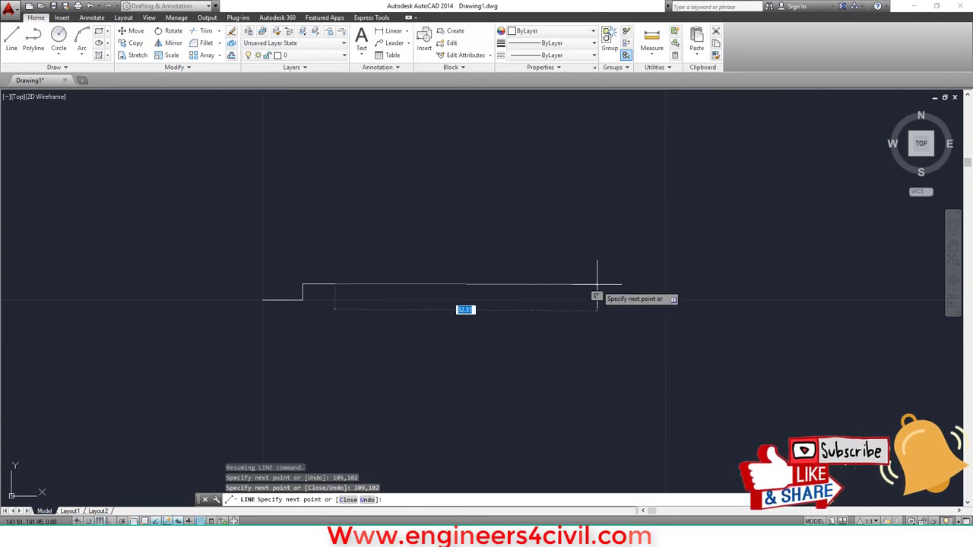
{"action": "type", "text": "10"}
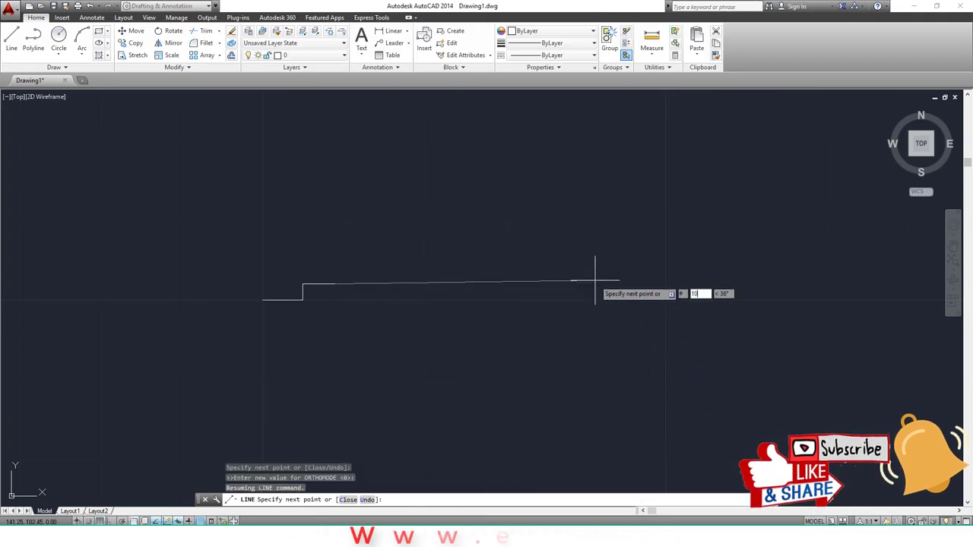
{"action": "type", "text": "02"}
{"action": "key", "text": "Return"}
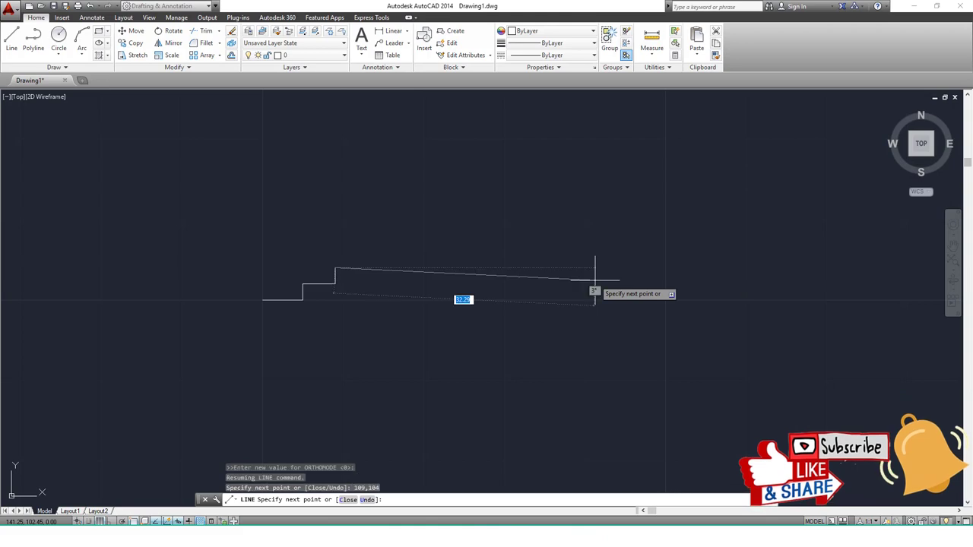
{"action": "key", "text": "alt+Tab"}
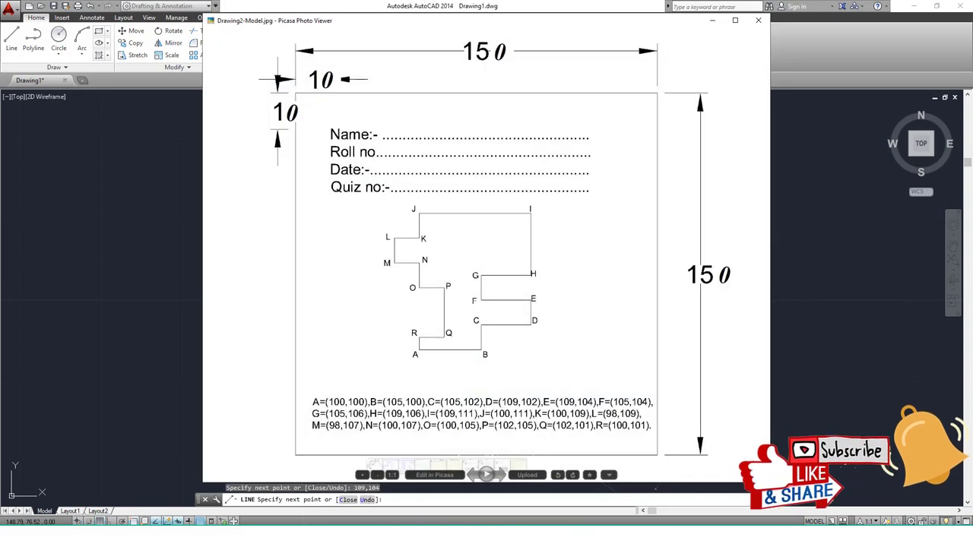
{"action": "key", "text": "alt+Tab"}
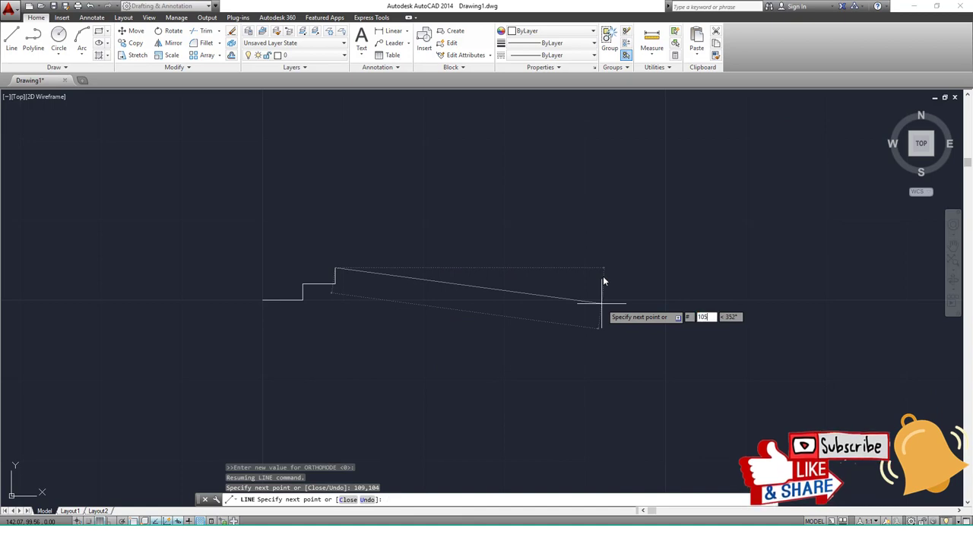
{"action": "key", "text": "Tab"}
{"action": "type", "text": "104"}
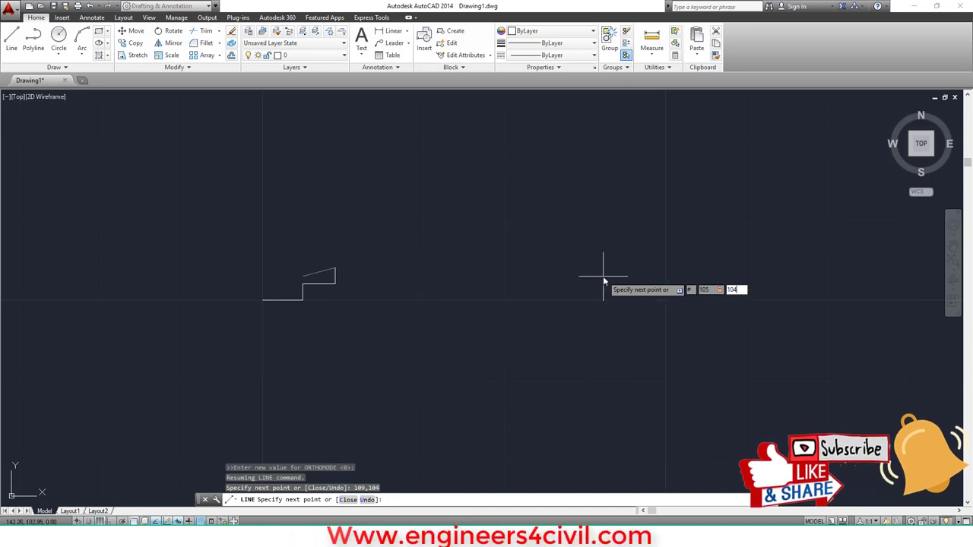
{"action": "key", "text": "Return"}
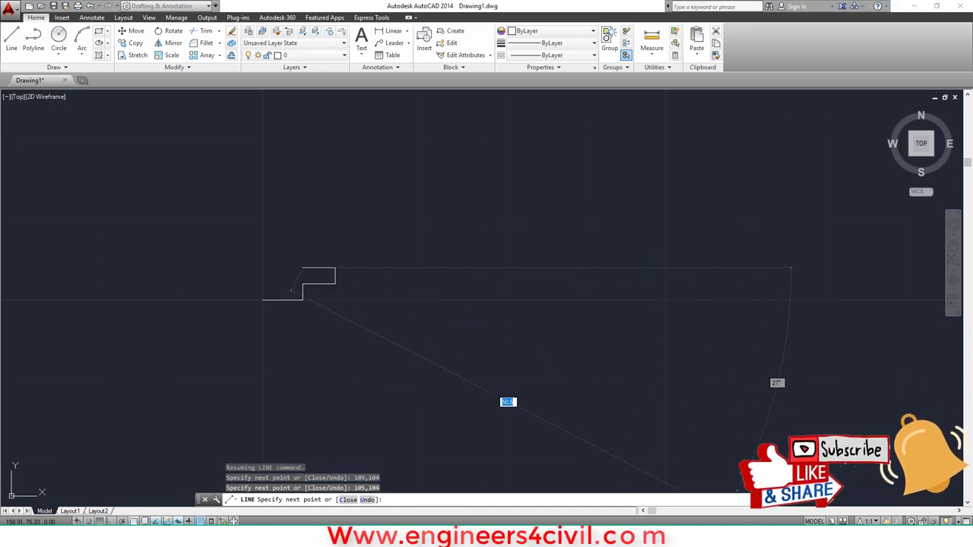
- Extend the outline up to corner 109,111 and along the top edge to 100,111
{"action": "key", "text": "alt+Tab"}
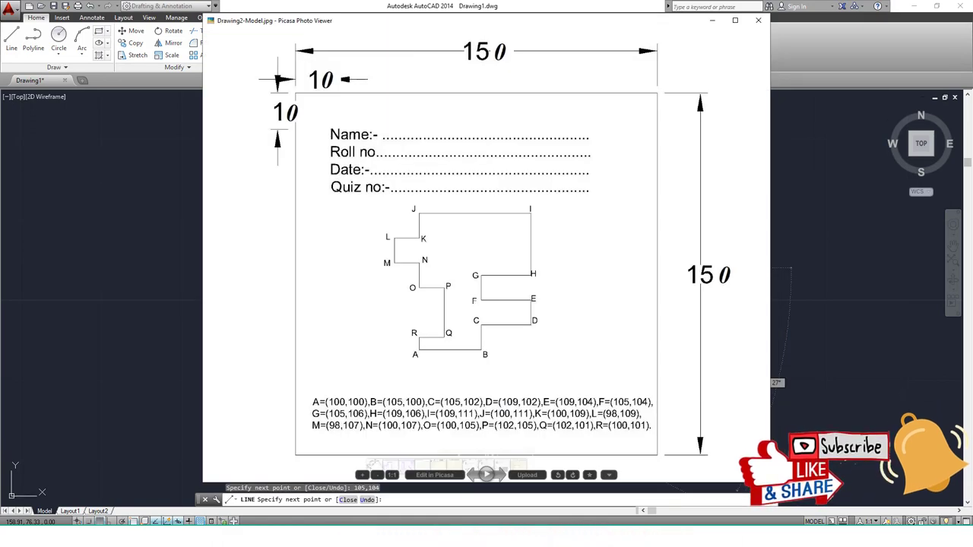
{"action": "key", "text": "alt+Tab"}
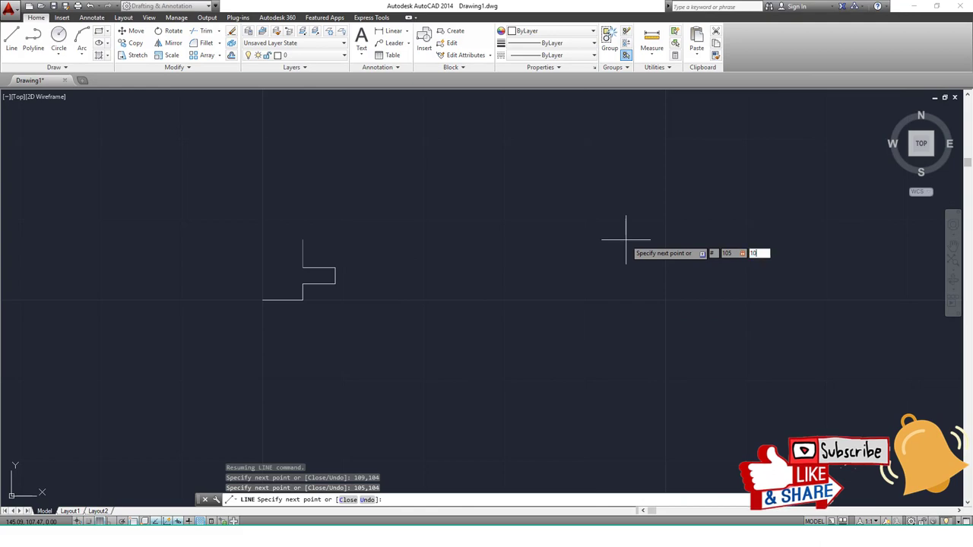
{"action": "key", "text": "alt+Tab"}
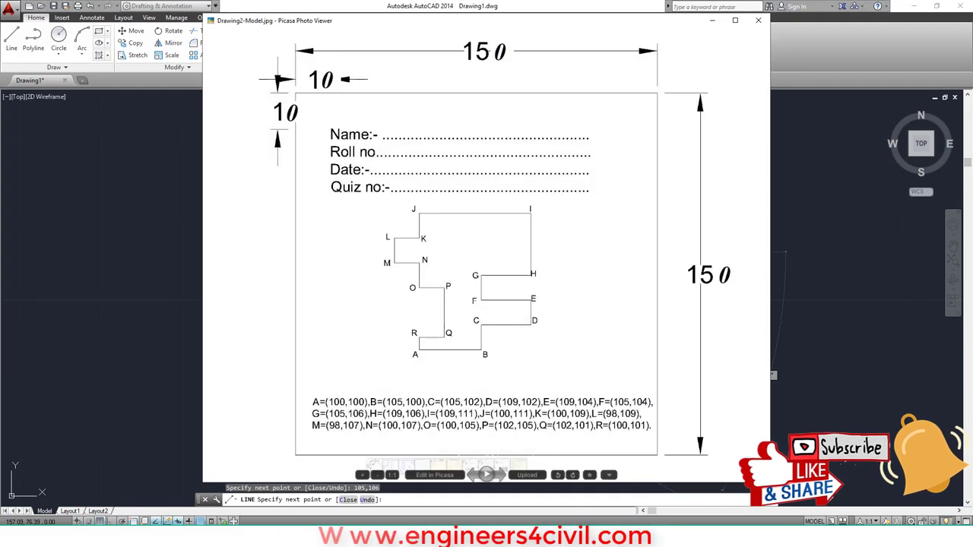
{"action": "key", "text": "alt+Tab"}
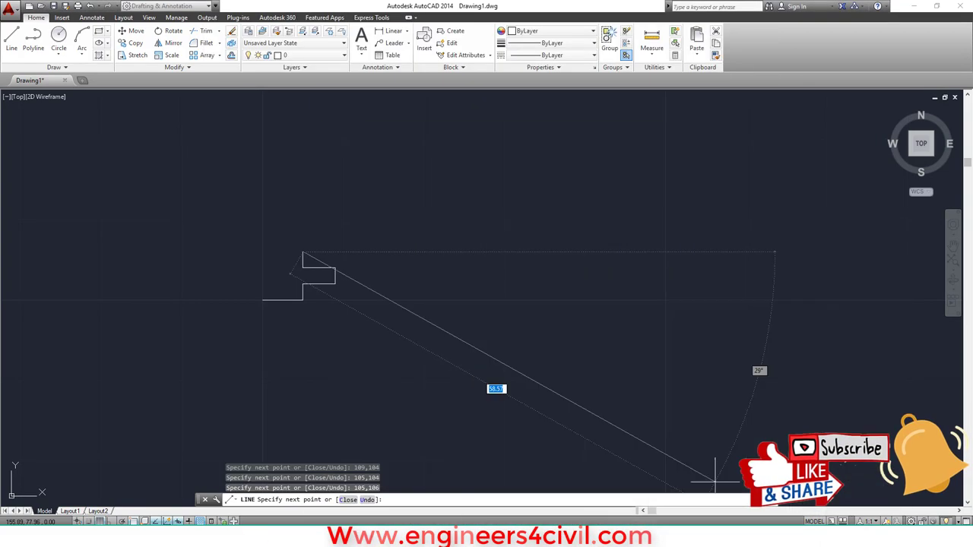
{"action": "type", "text": "10"}
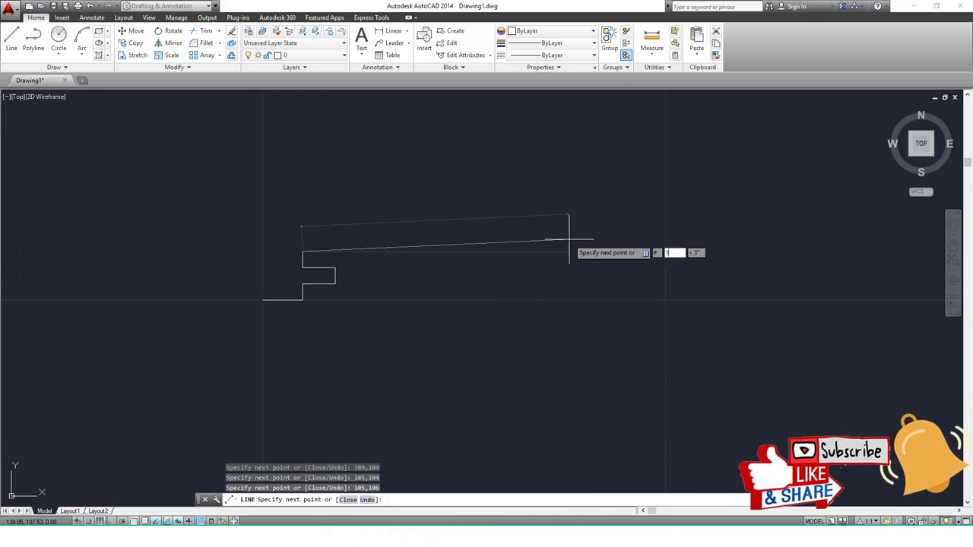
{"action": "type", "text": "6"}
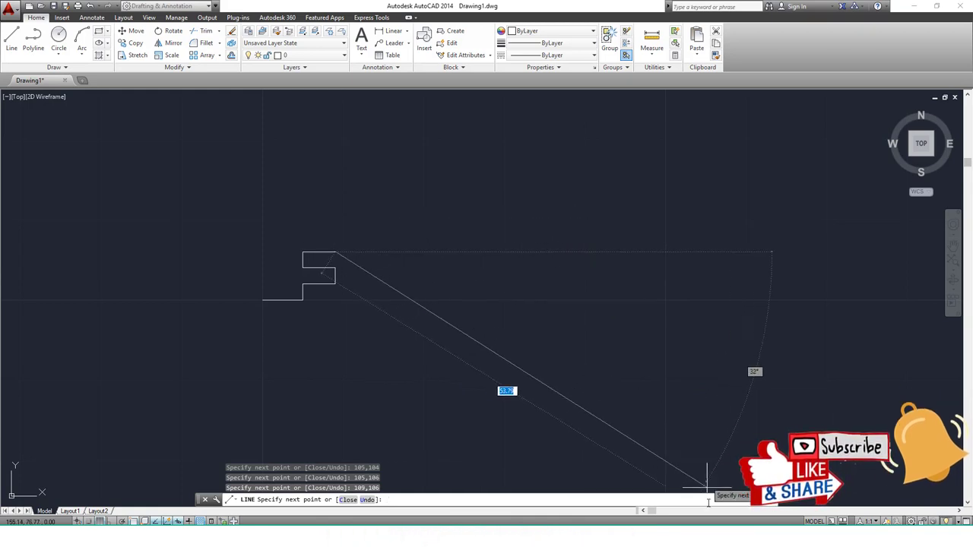
{"action": "key", "text": "alt+Tab"}
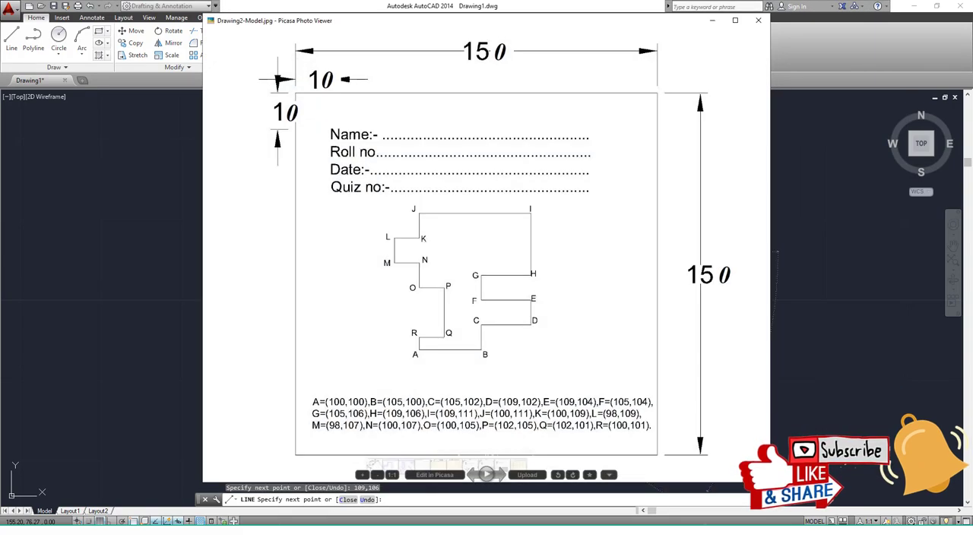
{"action": "key", "text": "alt+Tab"}
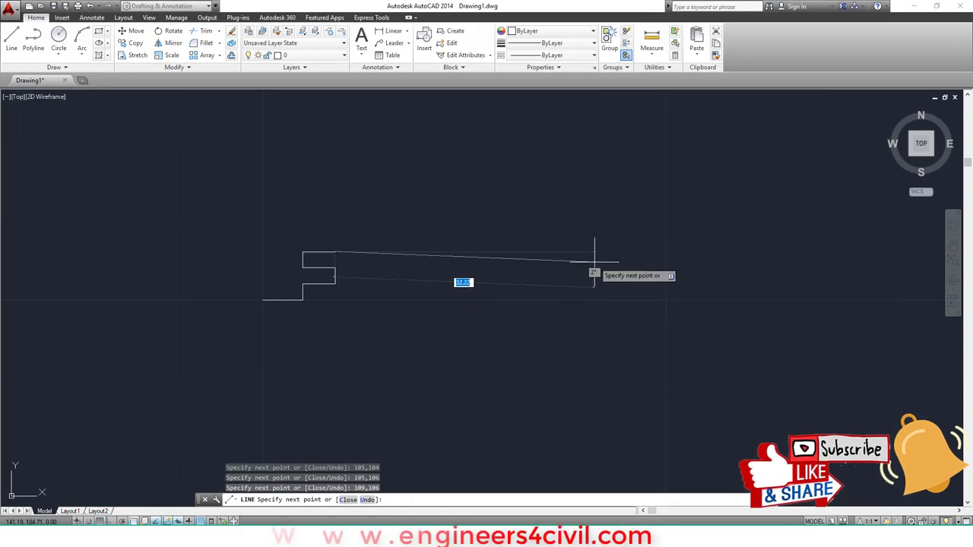
{"action": "type", "text": "109"}
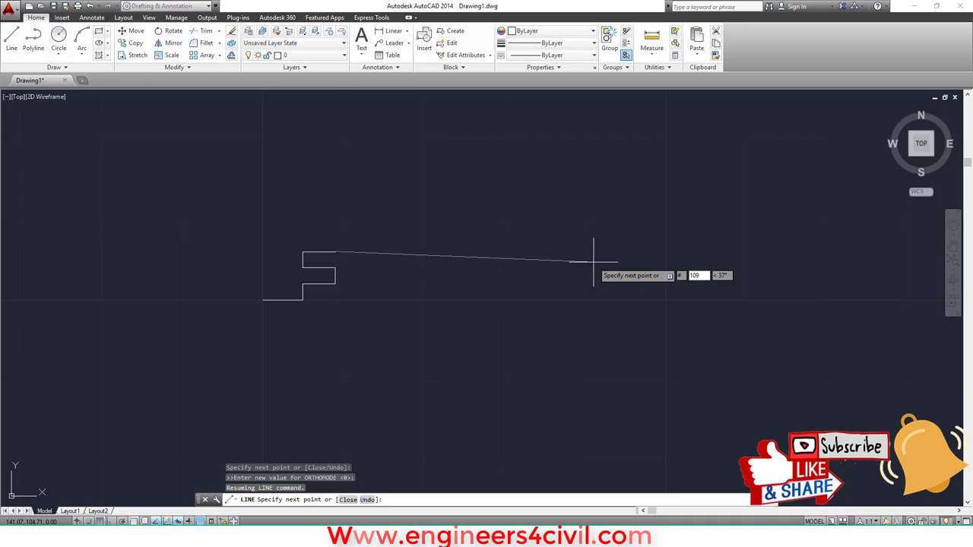
{"action": "type", "text": ",111"}
{"action": "key", "text": "Return"}
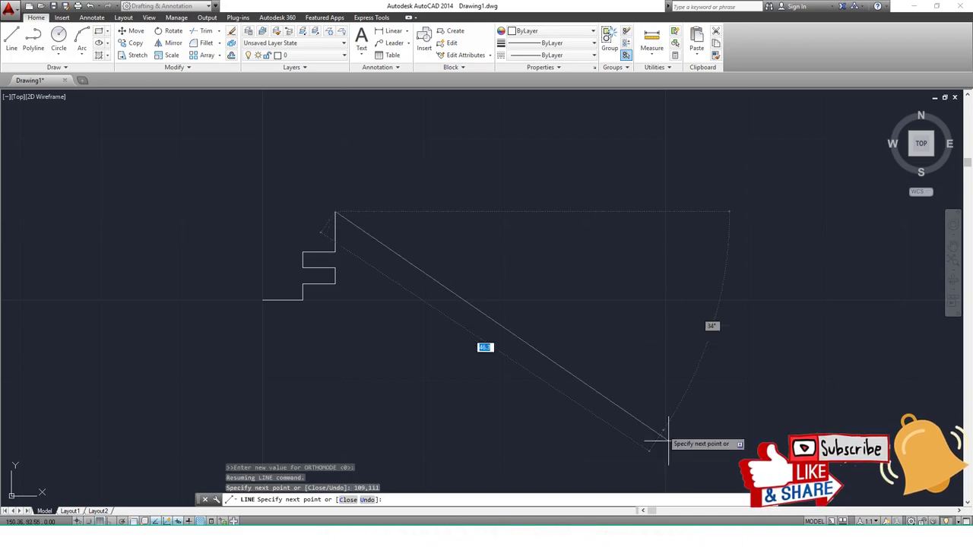
{"action": "key", "text": "alt+Tab"}
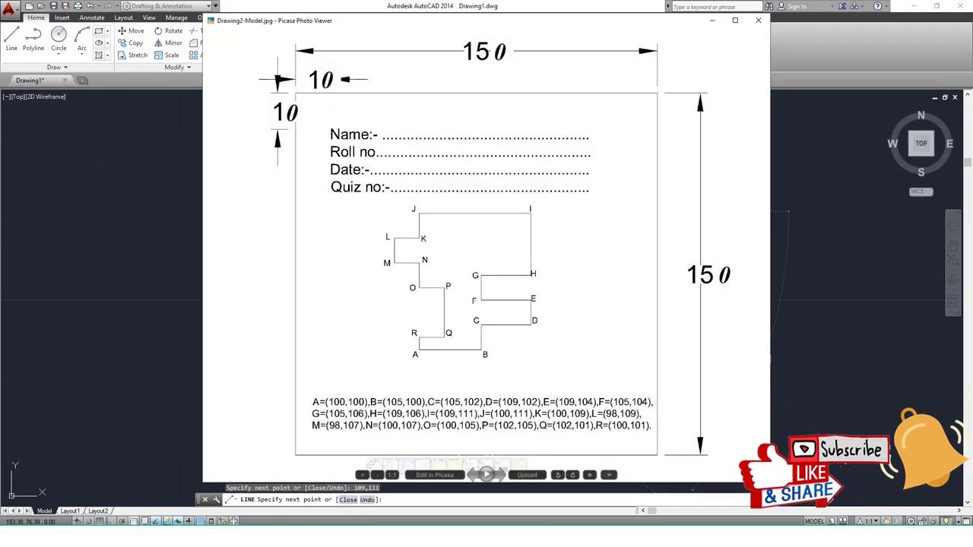
{"action": "key", "text": "alt+Tab"}
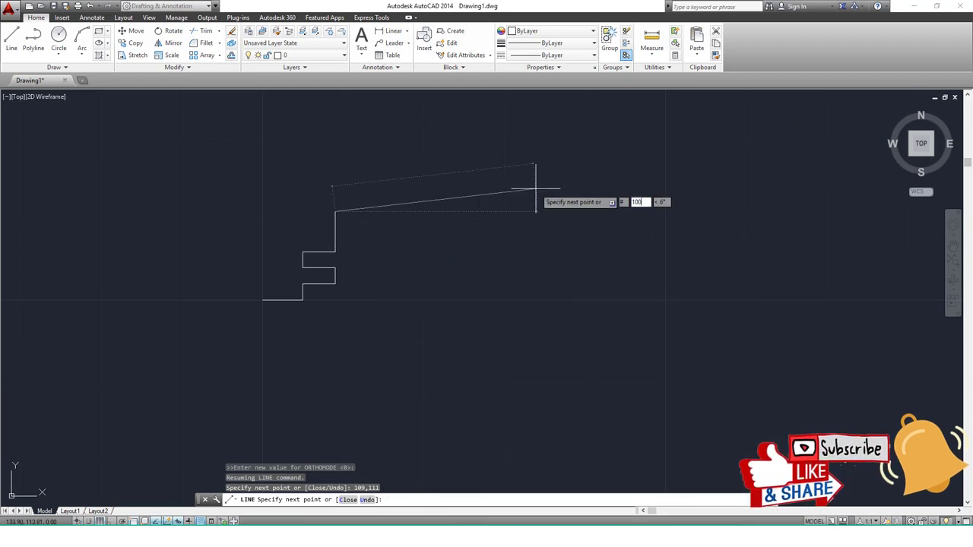
{"action": "type", "text": "111"}
{"action": "key", "text": "Return"}
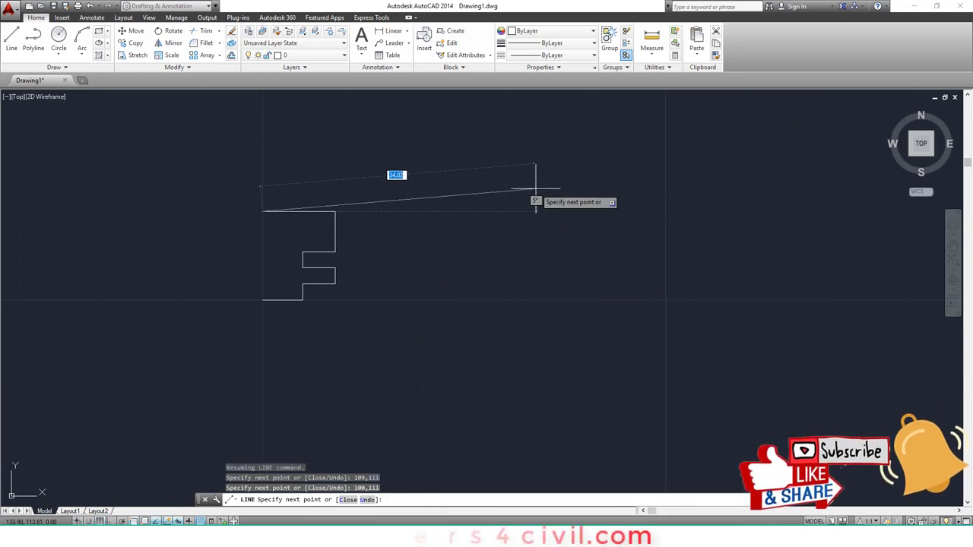
- Step the outline down to 100,109 and left to 98,109
{"action": "key", "text": "alt+Tab"}
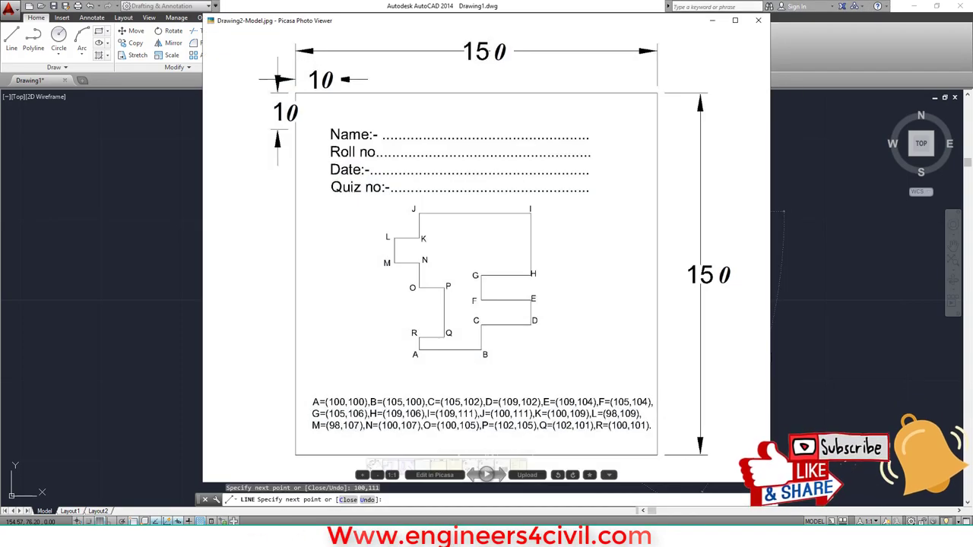
{"action": "key", "text": "alt+Tab"}
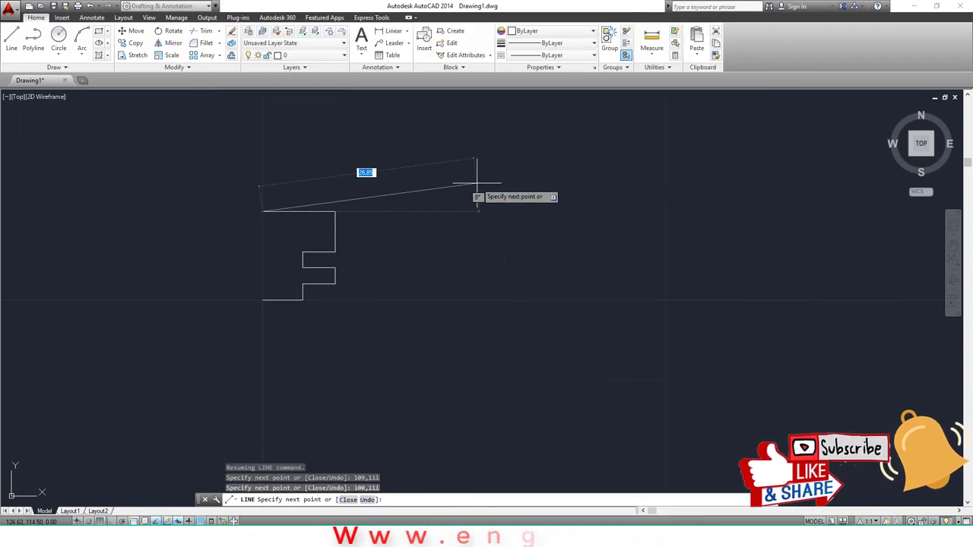
{"action": "type", "text": "00"}
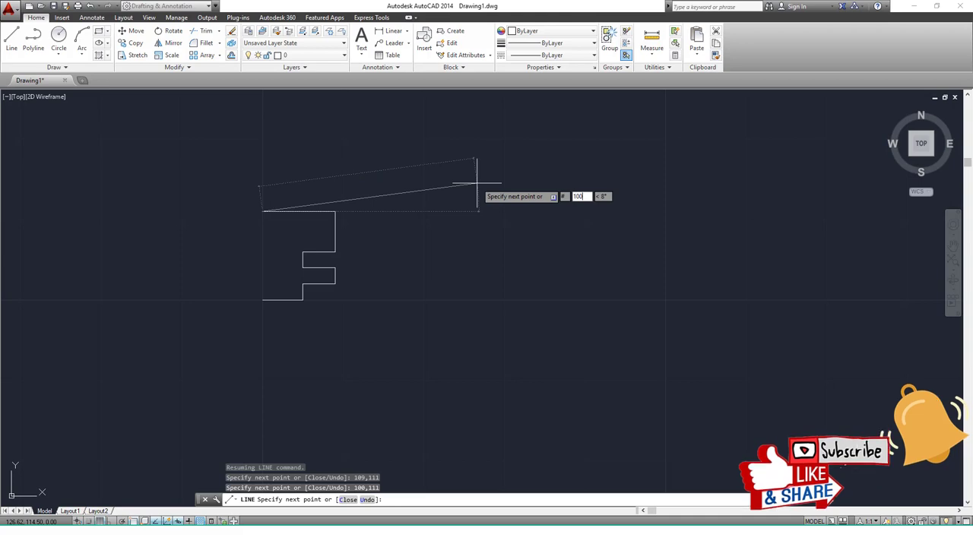
{"action": "type", "text": ",1"}
{"action": "key", "text": "Return"}
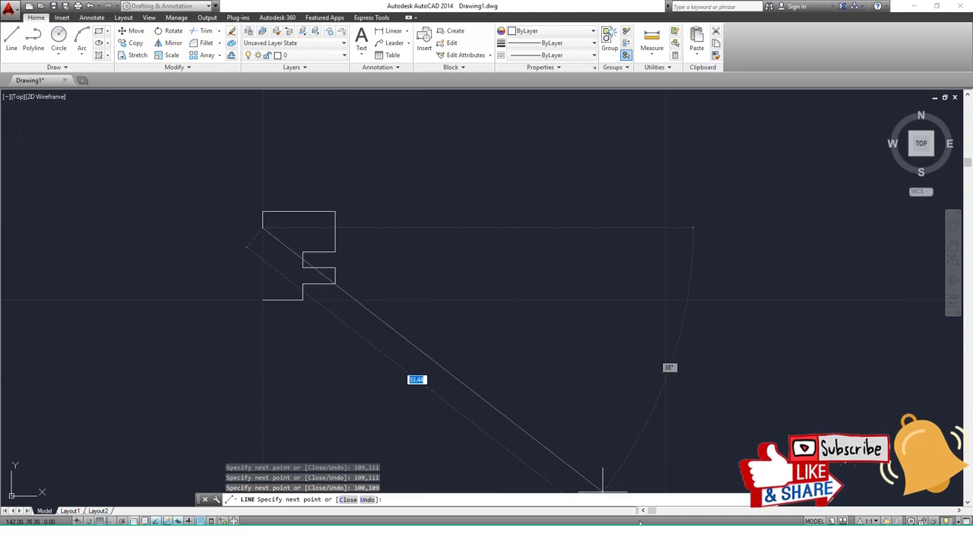
{"action": "key", "text": "alt+Tab"}
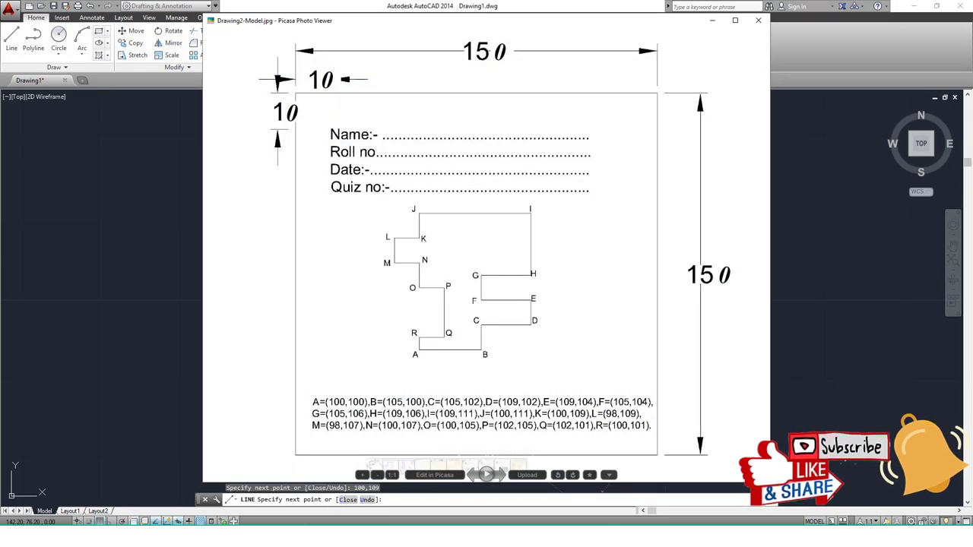
{"action": "key", "text": "alt+Tab"}
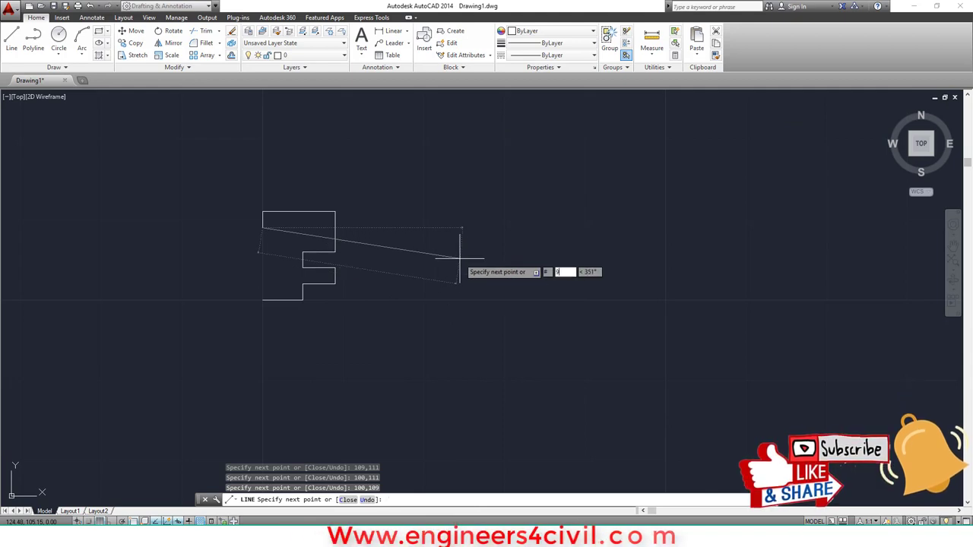
{"action": "type", "text": "#98,109"}
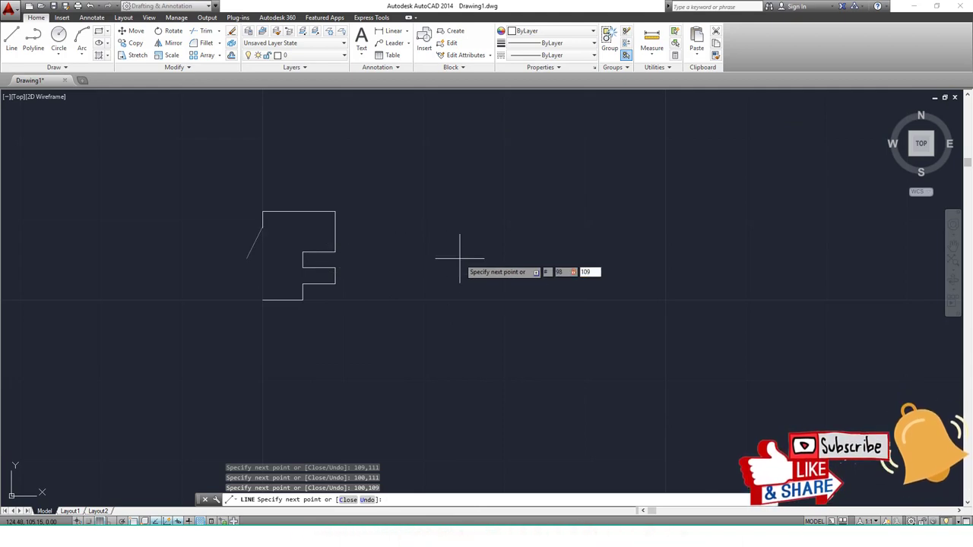
{"action": "key", "text": "Return"}
- Add vertices M (98,107) and N (100,107), then recheck the reference
{"action": "key", "text": "alt+Tab"}
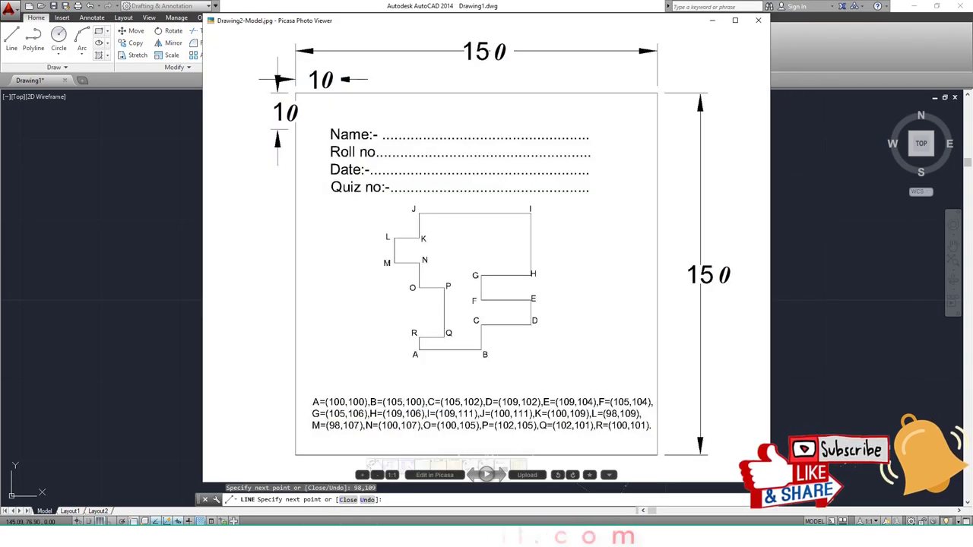
{"action": "key", "text": "alt+Tab"}
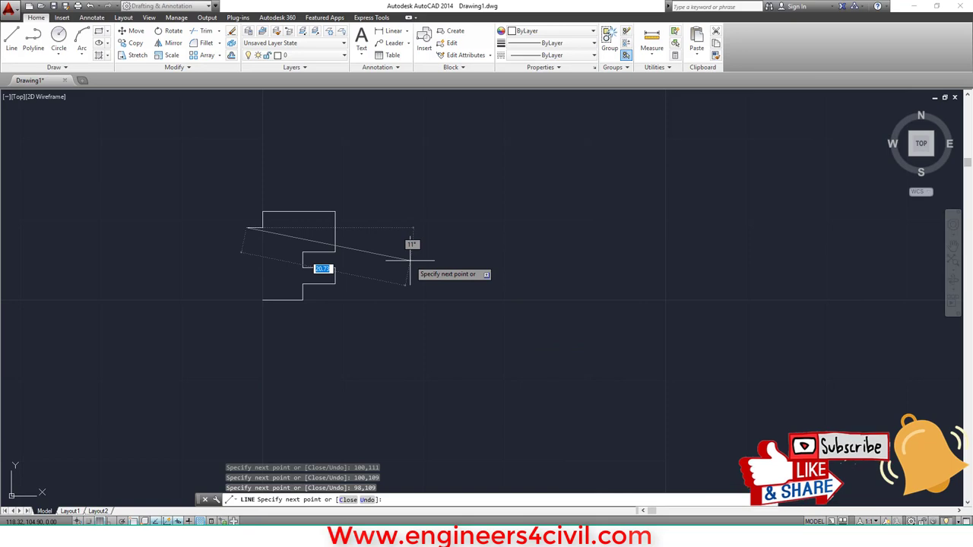
{"action": "type", "text": "98,107"}
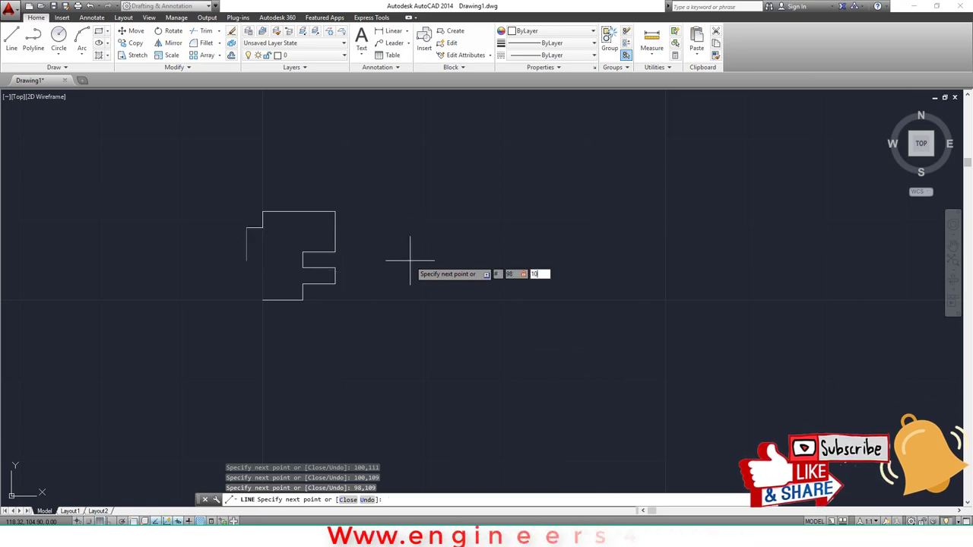
{"action": "key", "text": "Return"}
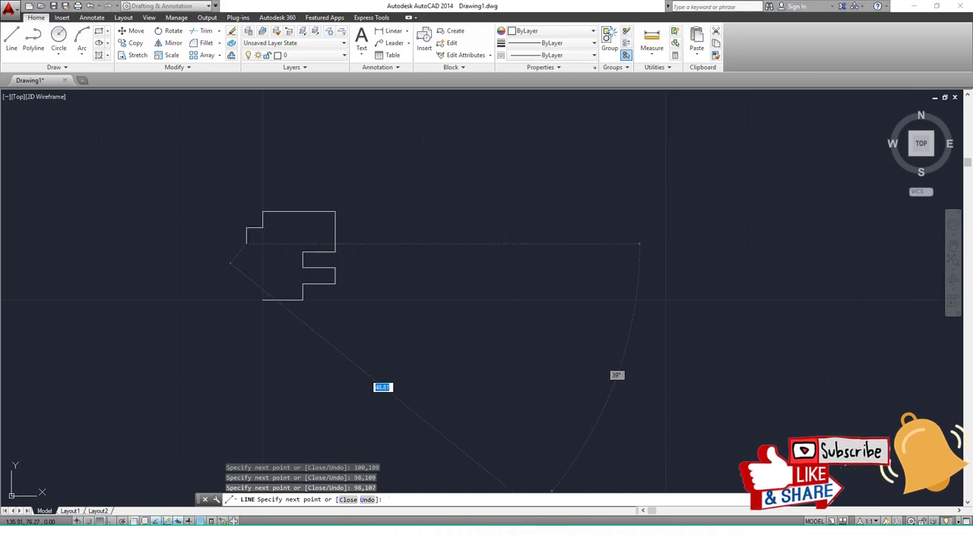
{"action": "key", "text": "alt+Tab"}
{"action": "key", "text": "alt+Tab"}
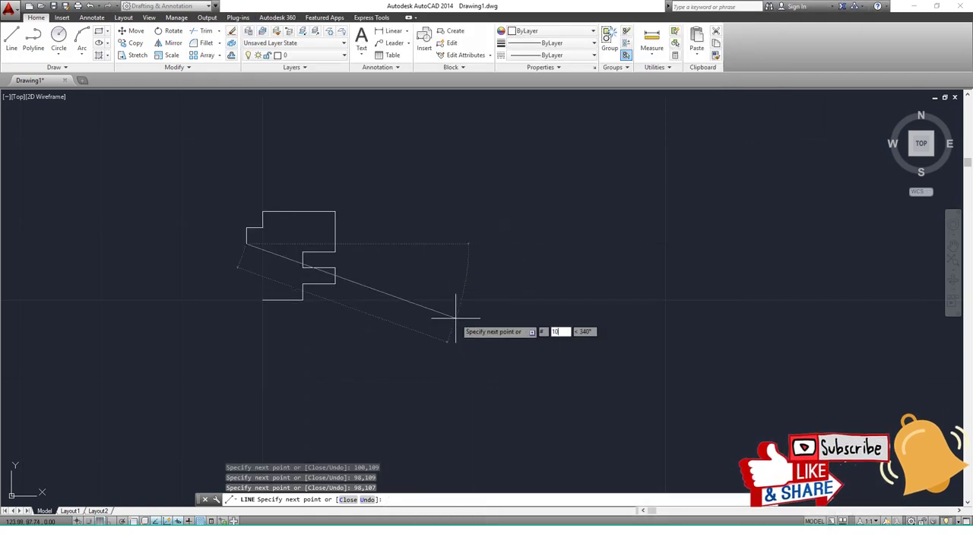
{"action": "type", "text": "0,107"}
{"action": "key", "text": "Return"}
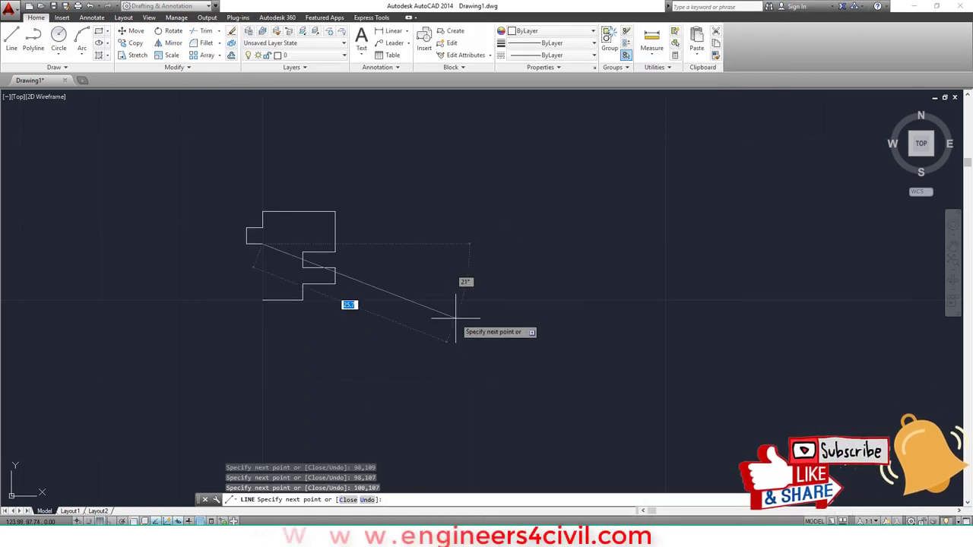
{"action": "key", "text": "alt+Tab"}
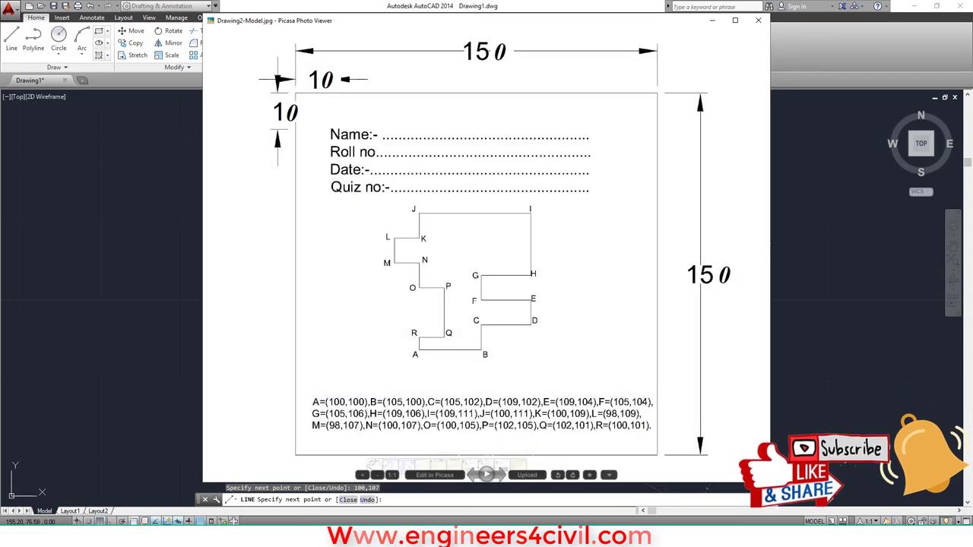
{"action": "key", "text": "alt+Tab"}
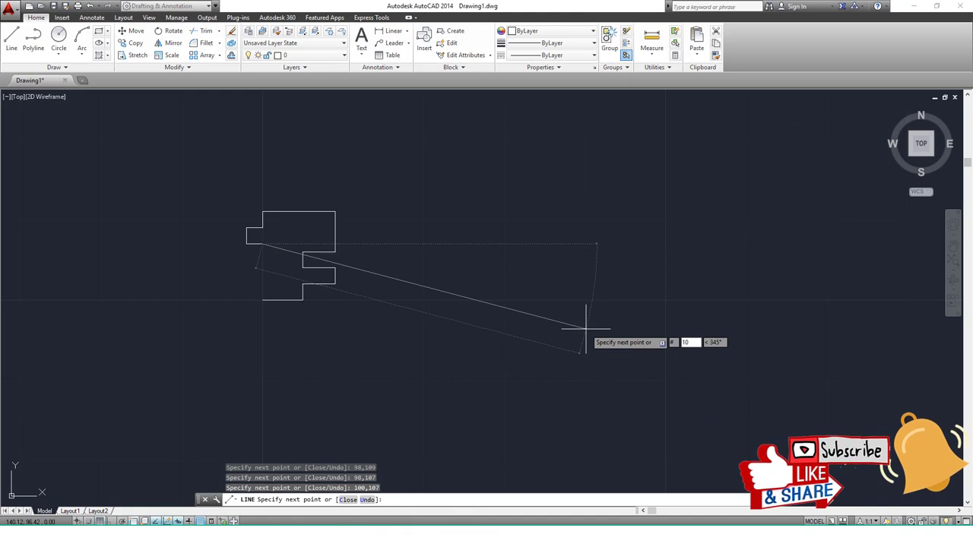
- Continue the outline through O (100,105), P (102,105) and Q (102,101)
{"action": "type", "text": "105"}
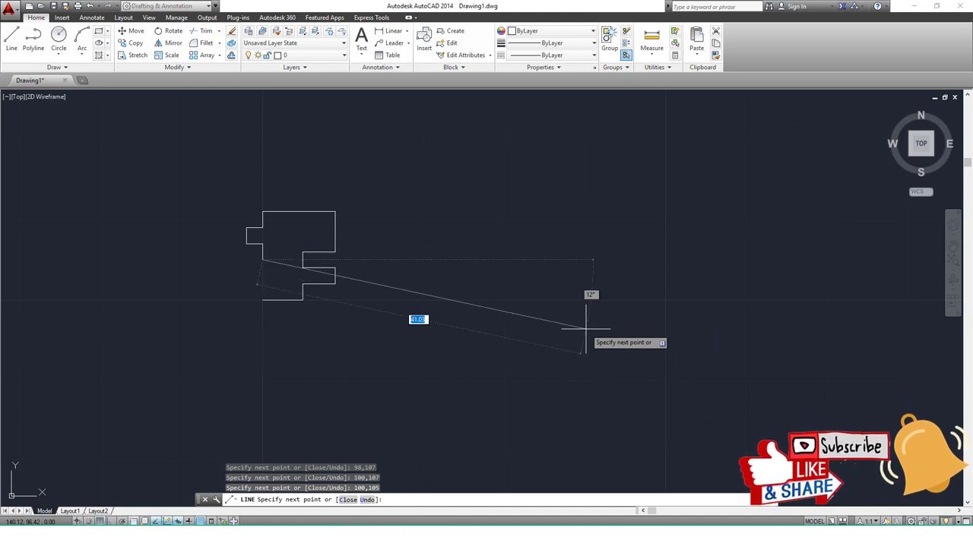
{"action": "key", "text": "alt+Tab"}
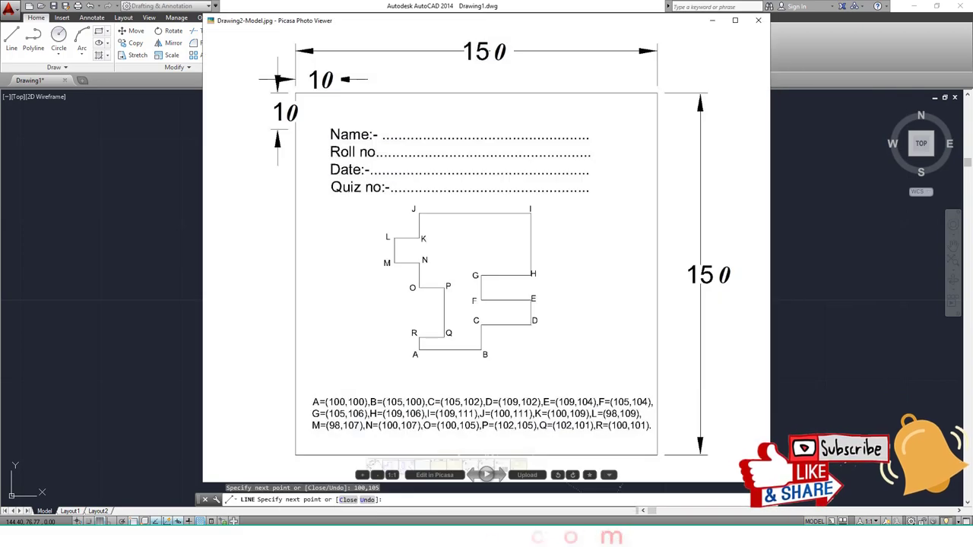
{"action": "key", "text": "alt+Tab"}
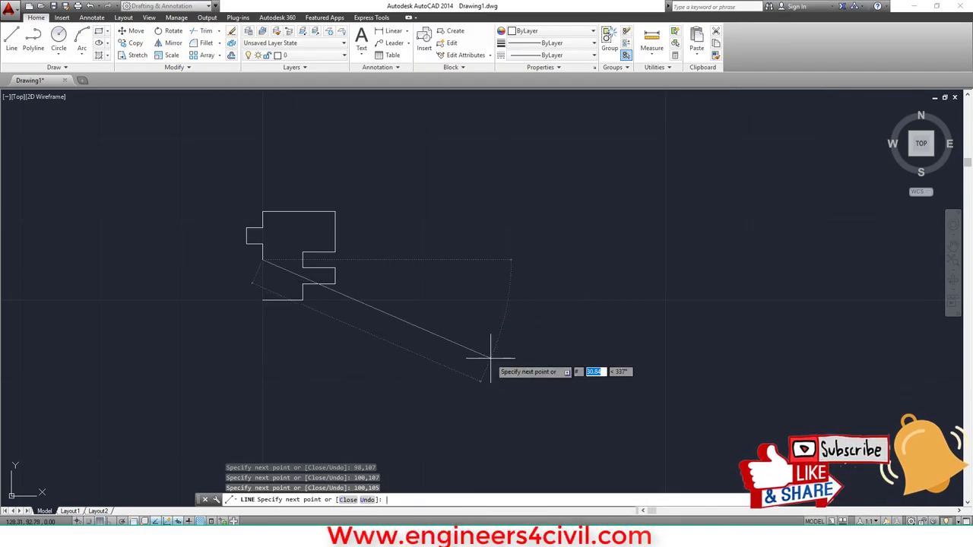
{"action": "type", "text": "105"}
{"action": "key", "text": "Return"}
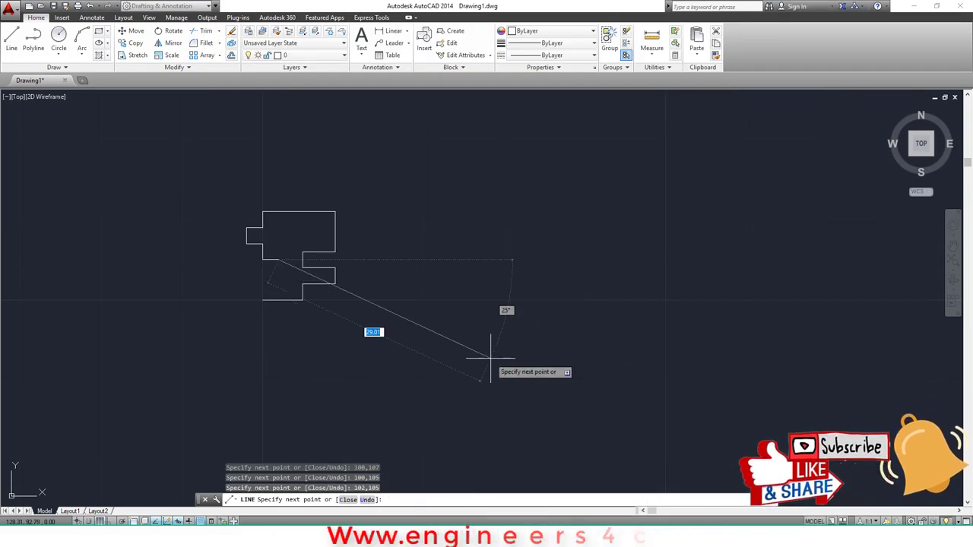
{"action": "key", "text": "alt+Tab"}
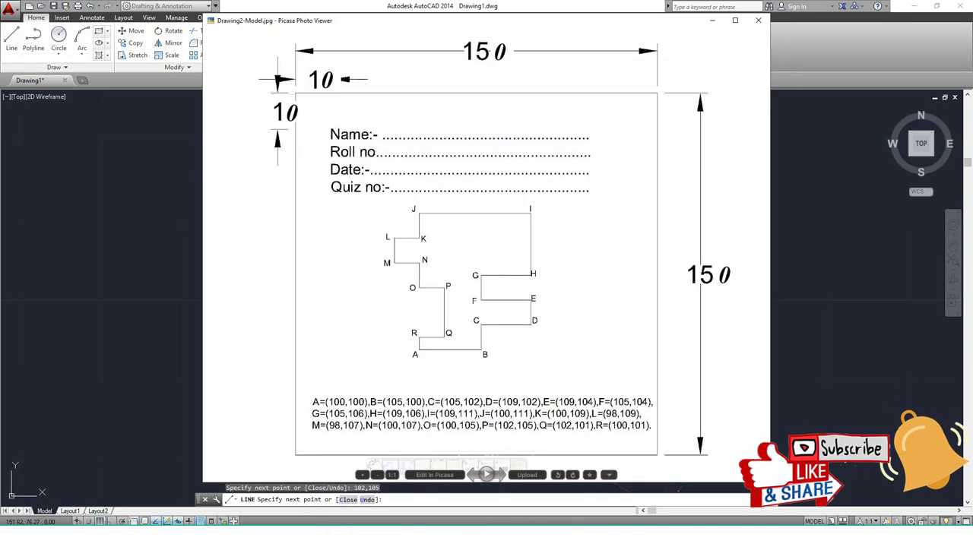
{"action": "key", "text": "alt+Tab"}
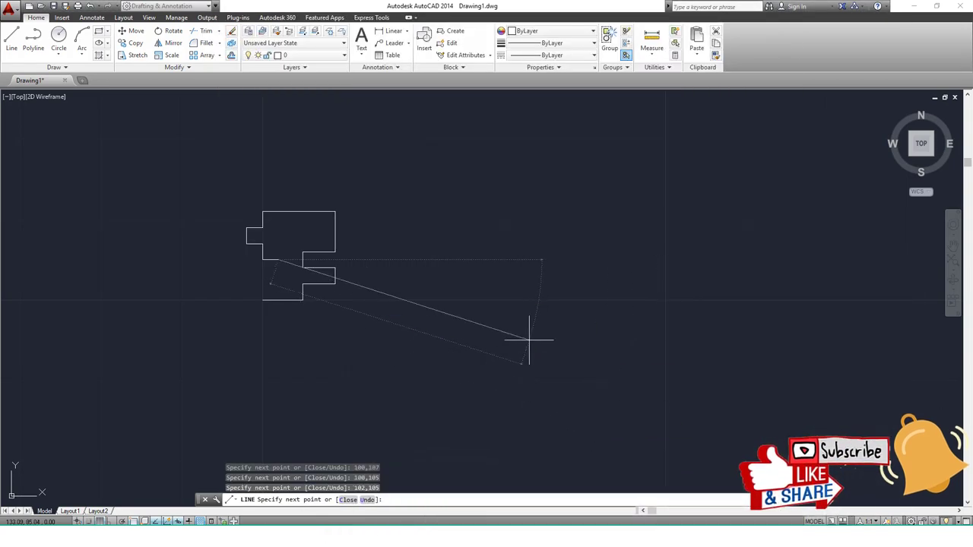
{"action": "type", "text": "102"}
{"action": "type", "text": "101"}
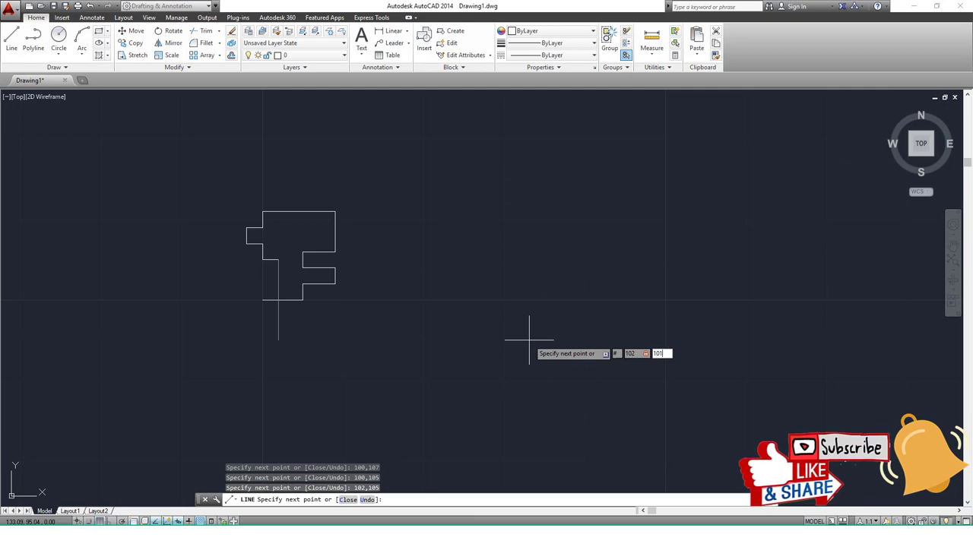
{"action": "key", "text": "Return"}
- Add vertex R (100,101) and join the outline back to vertex A
{"action": "key", "text": "alt+Tab"}
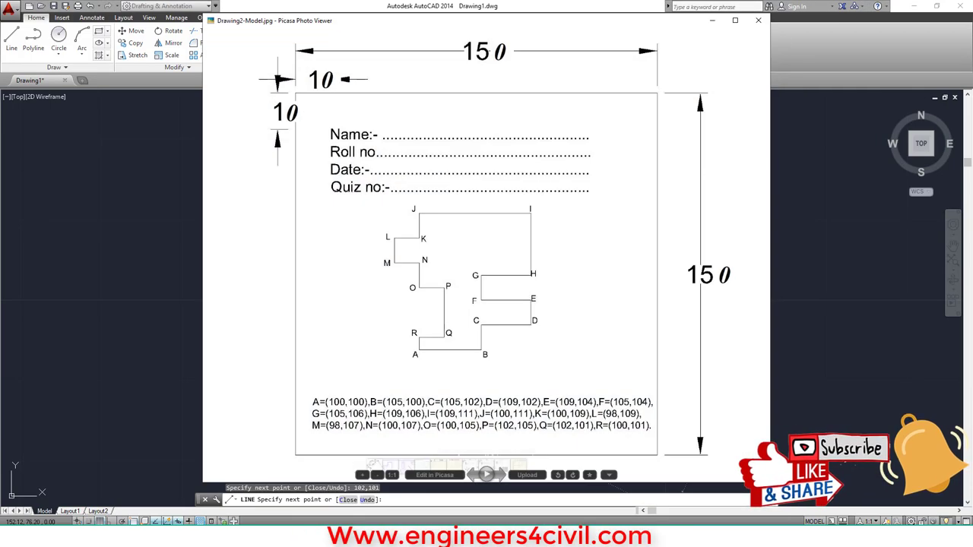
{"action": "key", "text": "alt+Tab"}
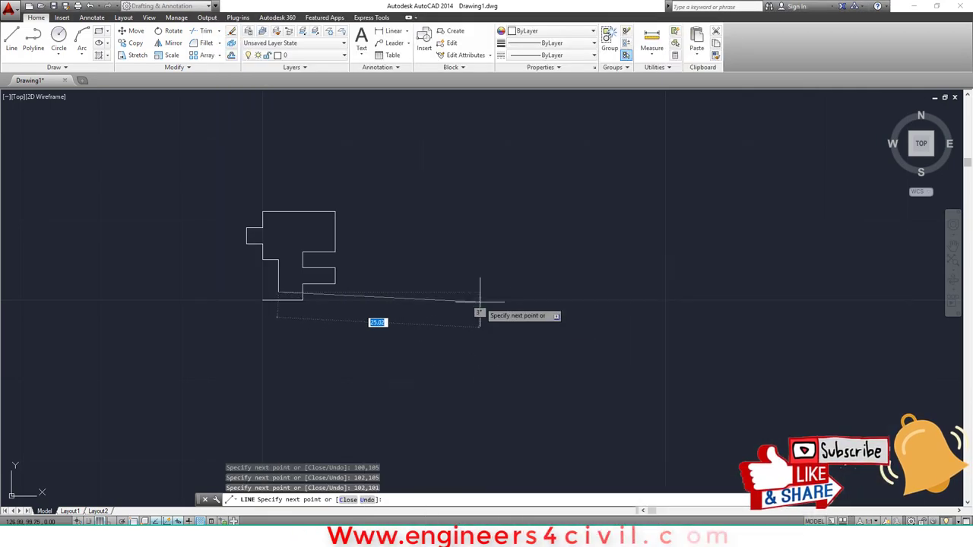
{"action": "key", "text": "F8"}
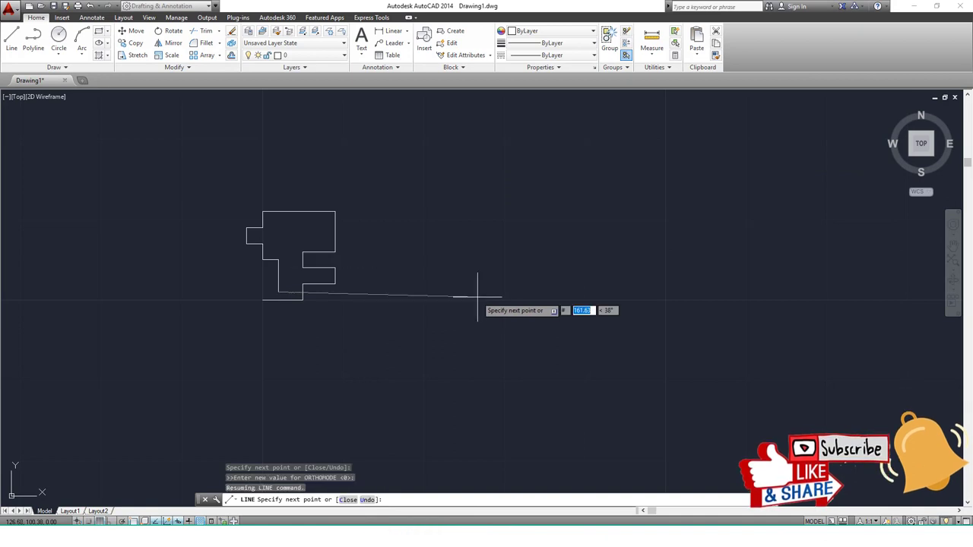
{"action": "type", "text": "10"}
{"action": "key", "text": "Return"}
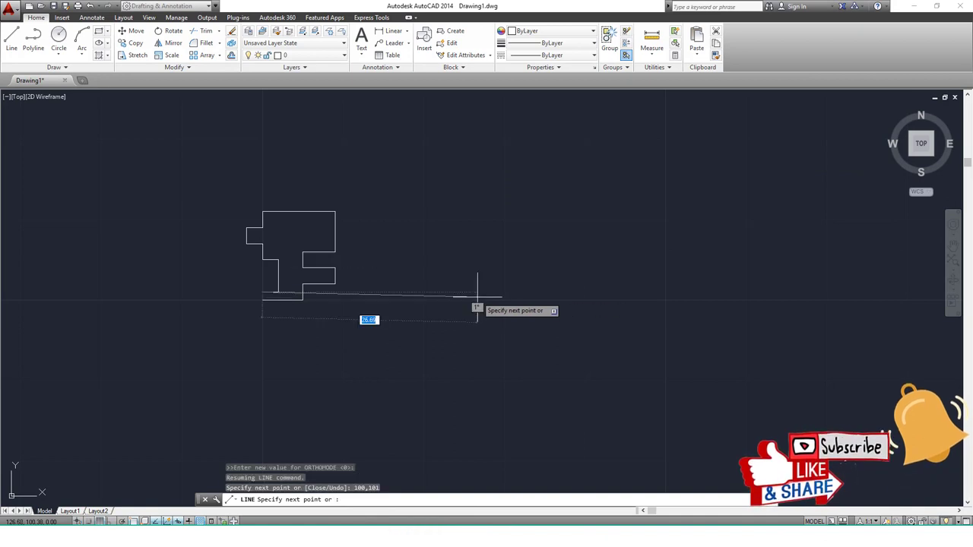
{"action": "left_click", "coordinate": [264, 302]}
- End the LINE command and compare the finished stepped polygon with the reference
{"action": "key", "text": "Escape"}
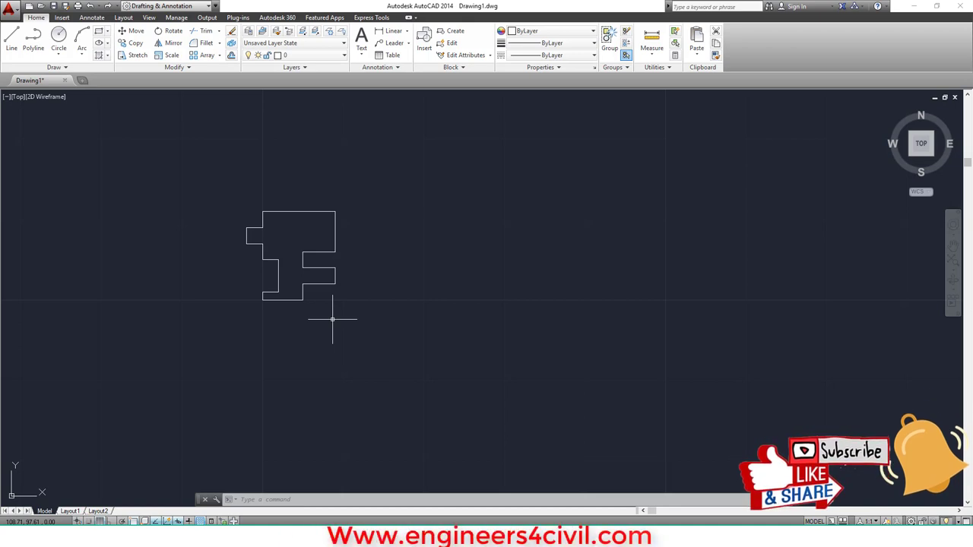
{"action": "scroll", "coordinate": [304, 308], "scroll_direction": "up", "scroll_amount": 2}
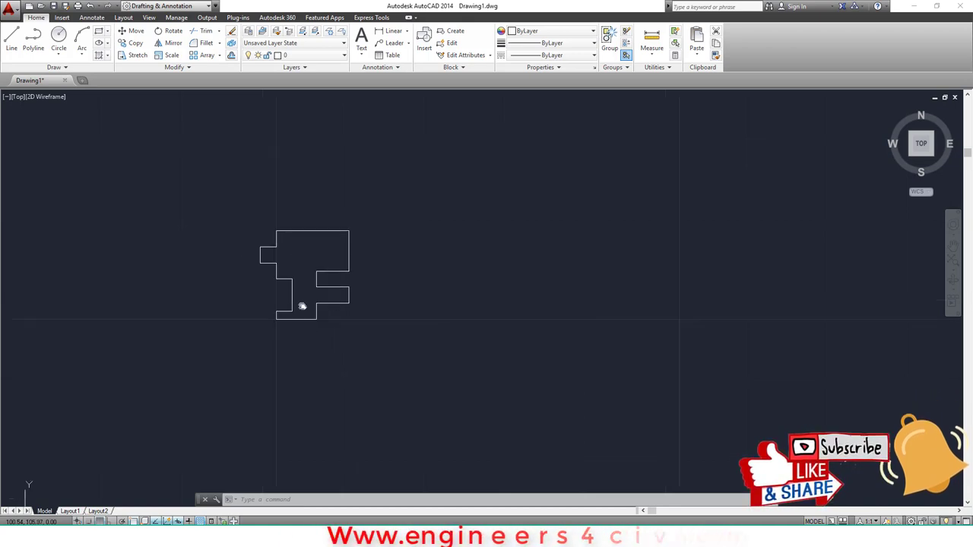
{"action": "key", "text": "alt+Tab"}
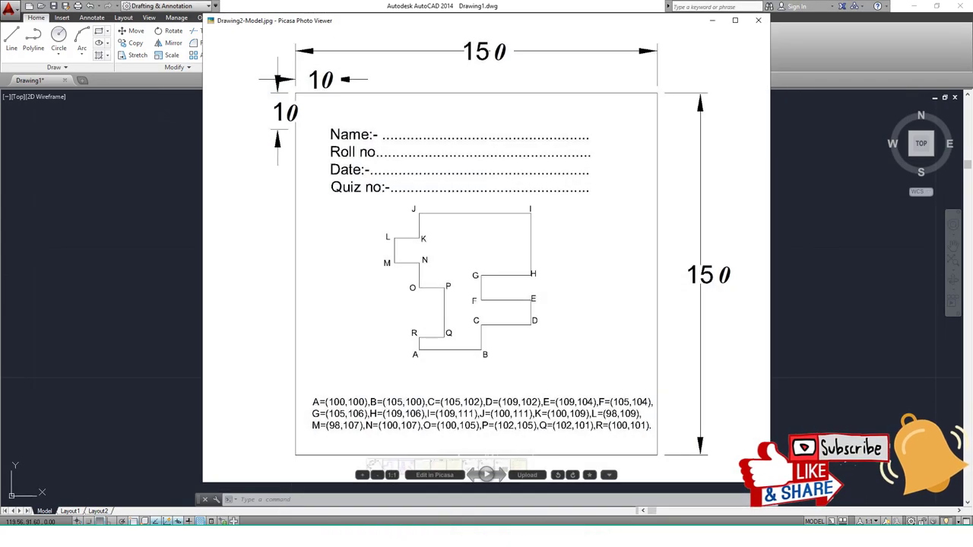
{"action": "key", "text": "alt+Tab"}
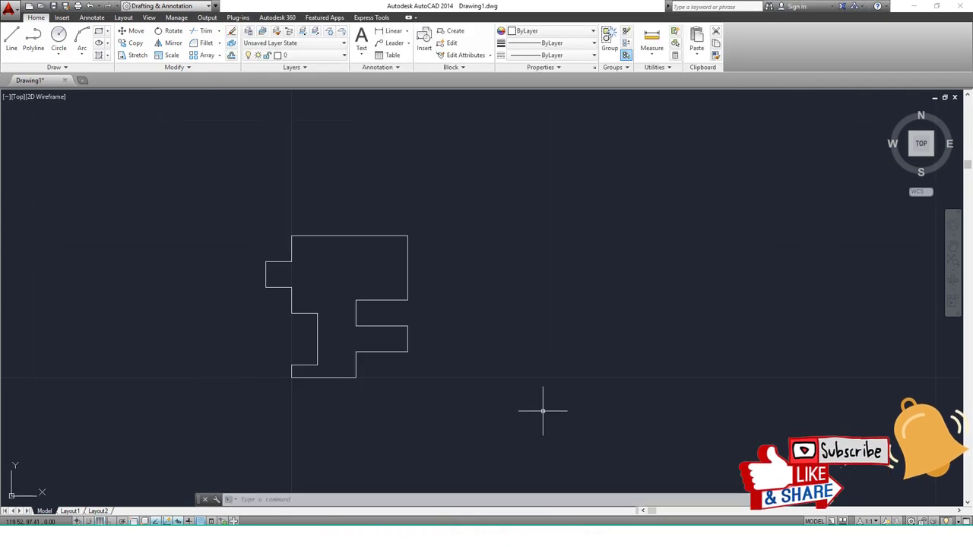
{"action": "middle_click_drag", "start_coordinate": [542, 406], "coordinate": [561, 370]}
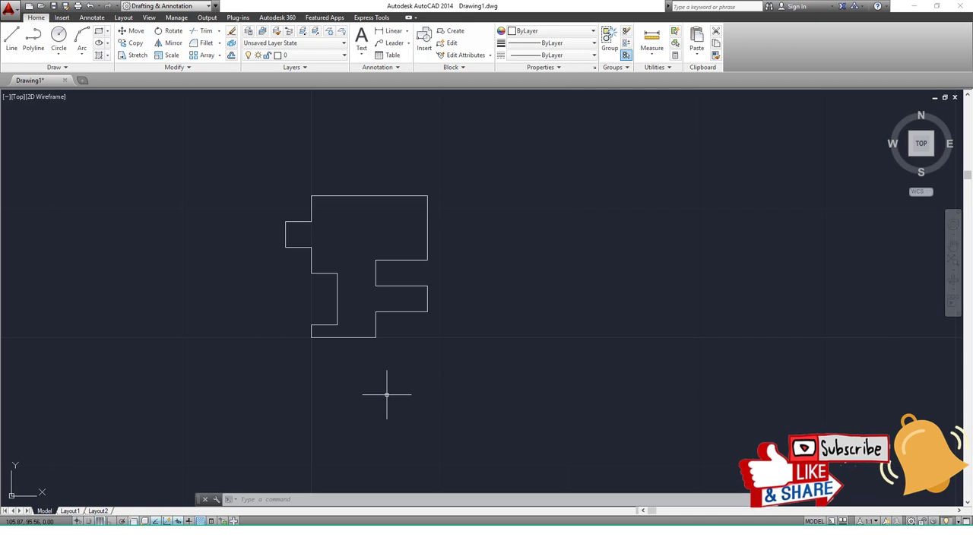
{"action": "type", "text": "l"}
{"action": "key", "text": "Return"}
- Start the border and draw its 150-unit bottom edge with Ortho on
{"action": "left_click", "coordinate": [246, 393]}
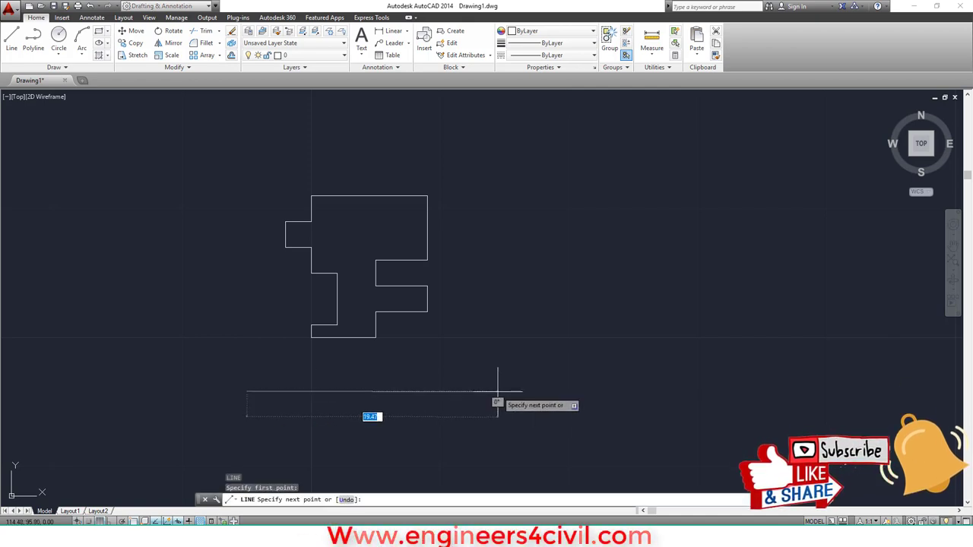
{"action": "type", "text": "150"}
{"action": "key", "text": "Return"}
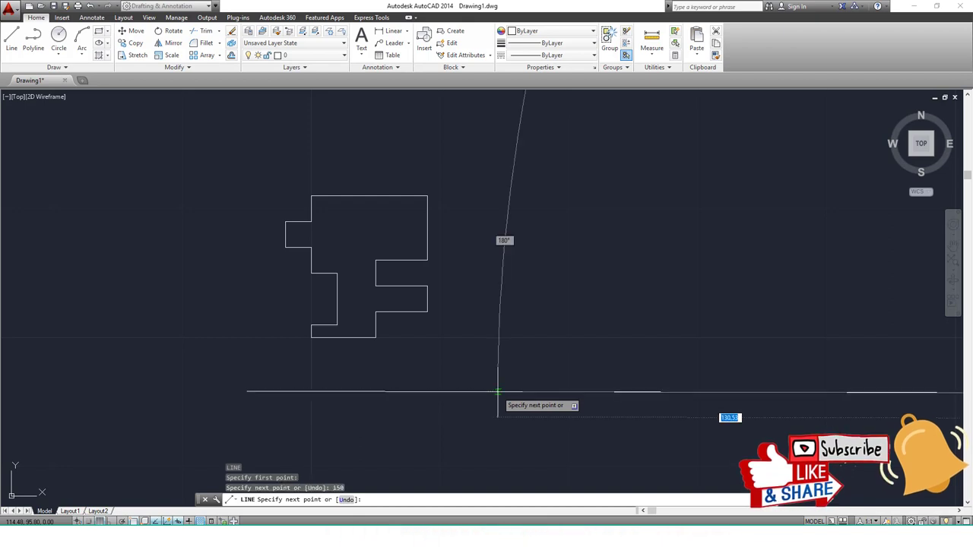
{"action": "key", "text": "ctrl+z"}
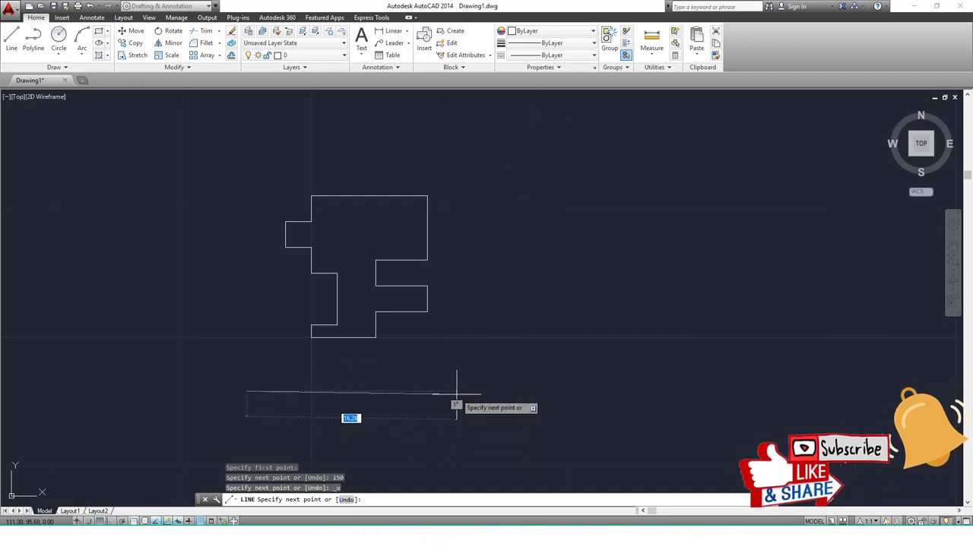
{"action": "key", "text": "F8"}
{"action": "type", "text": "150"}
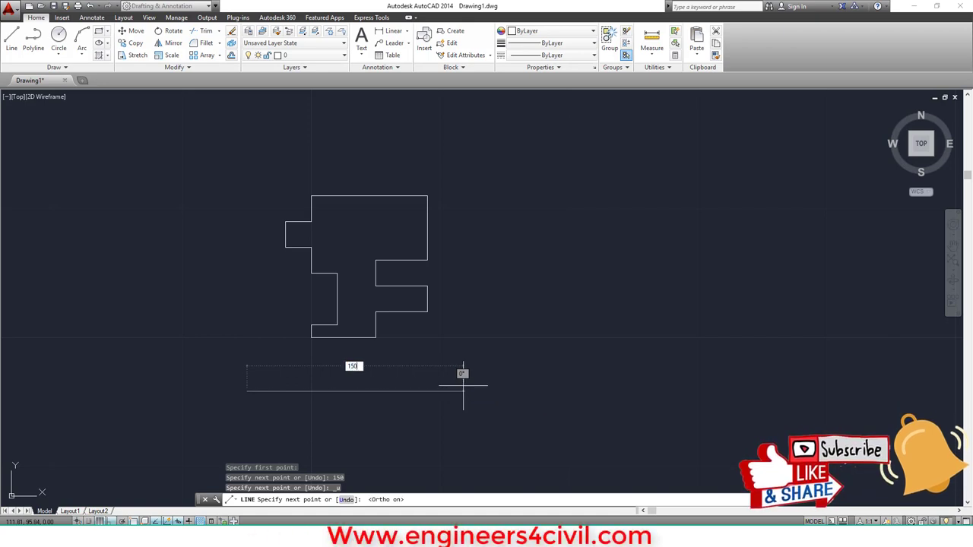
{"action": "key", "text": "Return"}
{"action": "scroll", "coordinate": [630, 185], "scroll_direction": "down", "scroll_amount": 2}
{"action": "middle_click_drag", "start_coordinate": [723, 190], "coordinate": [186, 259]}
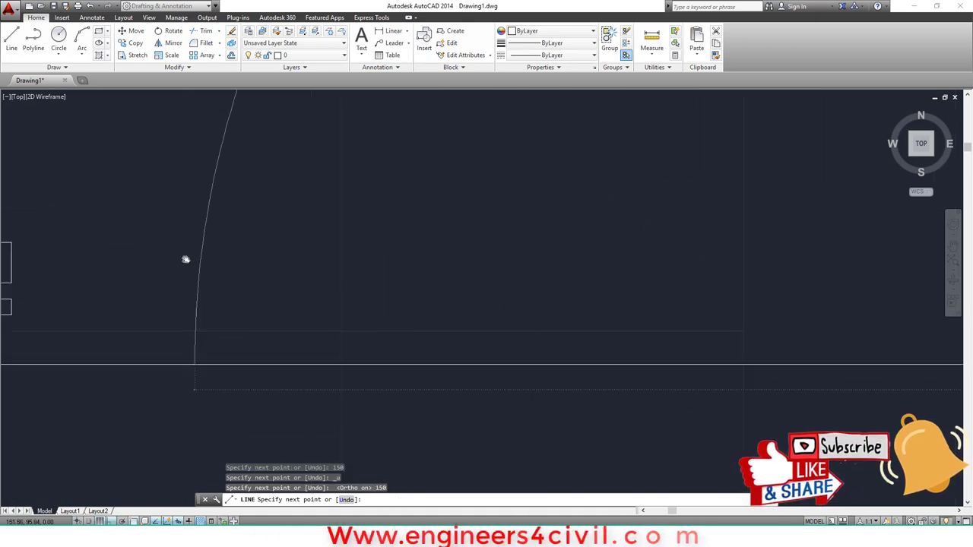
{"action": "scroll", "coordinate": [186, 259], "scroll_direction": "down", "scroll_amount": 5}
{"action": "middle_click_drag", "start_coordinate": [547, 330], "coordinate": [620, 334]}
{"action": "type", "text": "150"}
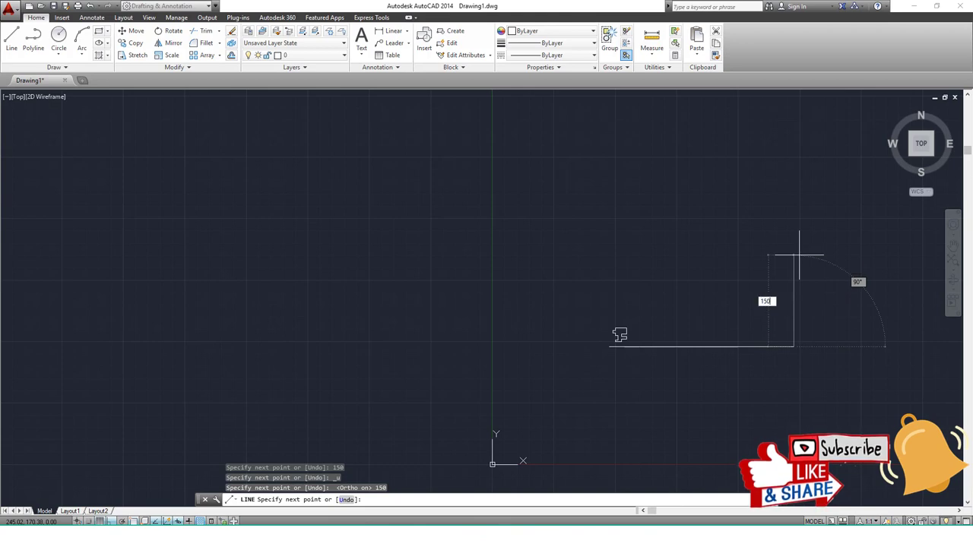
- Add the 150-unit right and top edges to complete the square border
{"action": "key", "text": "Return"}
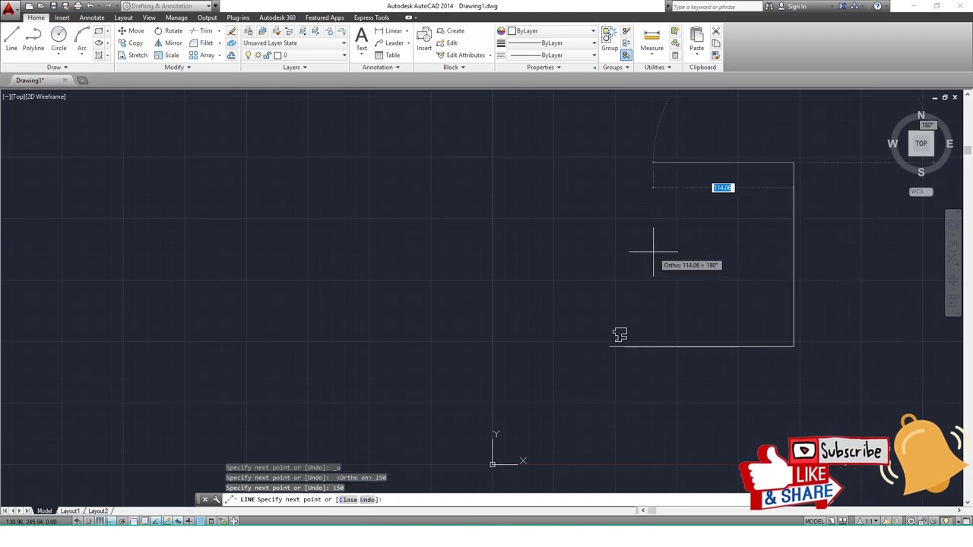
{"action": "type", "text": "150"}
{"action": "key", "text": "Return"}
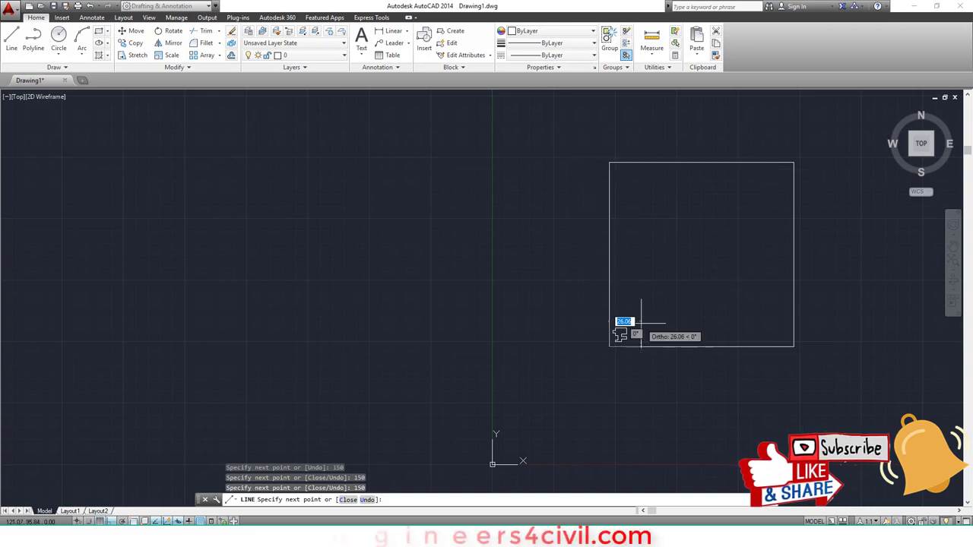
{"action": "key", "text": "Escape"}
{"action": "middle_click_drag", "start_coordinate": [695, 304], "coordinate": [545, 301]}
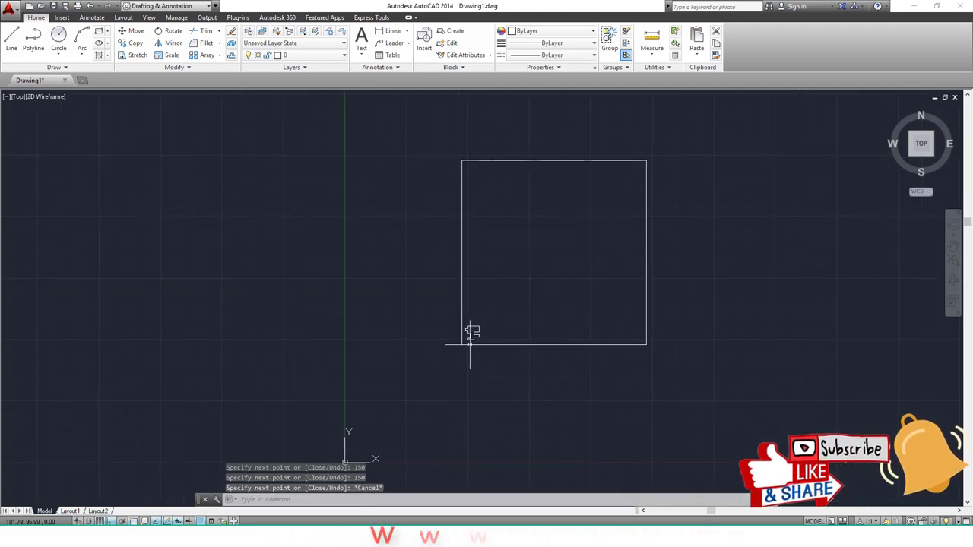
{"action": "key", "text": "alt+Tab"}
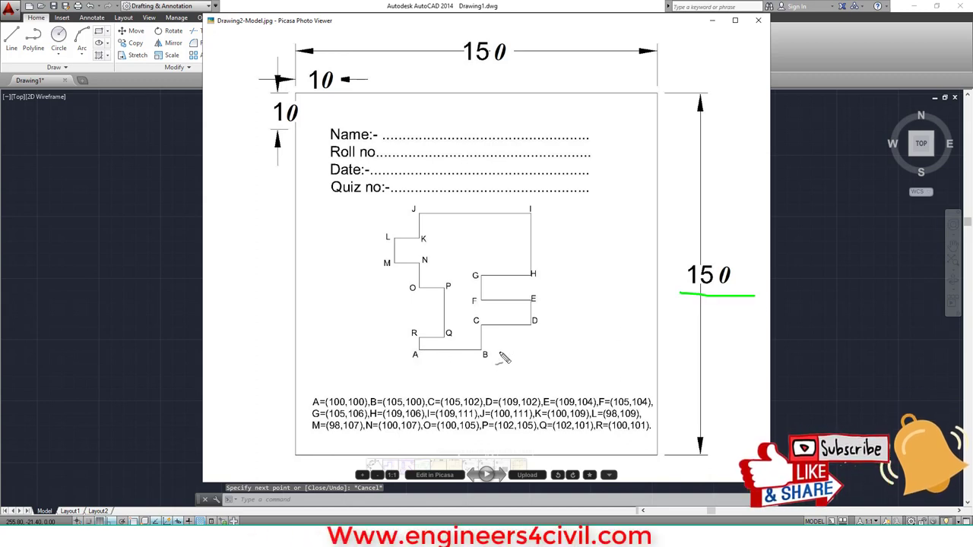
- Label edge A–B as 5mm on the reference image, then return to the drawing
{"action": "left_click", "coordinate": [442, 356]}
{"action": "left_click_drag", "start_coordinate": [443, 365], "coordinate": [465, 370]}
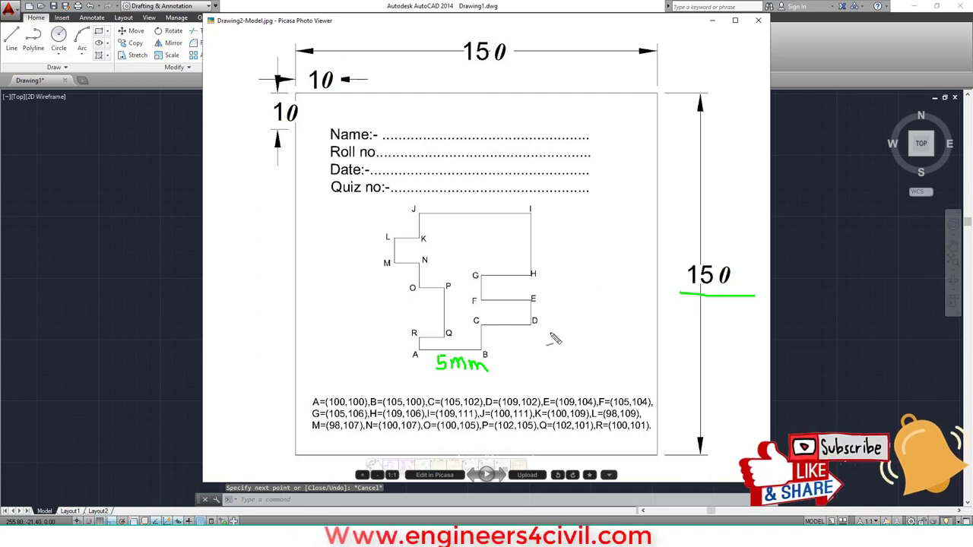
{"action": "left_click", "coordinate": [798, 283]}
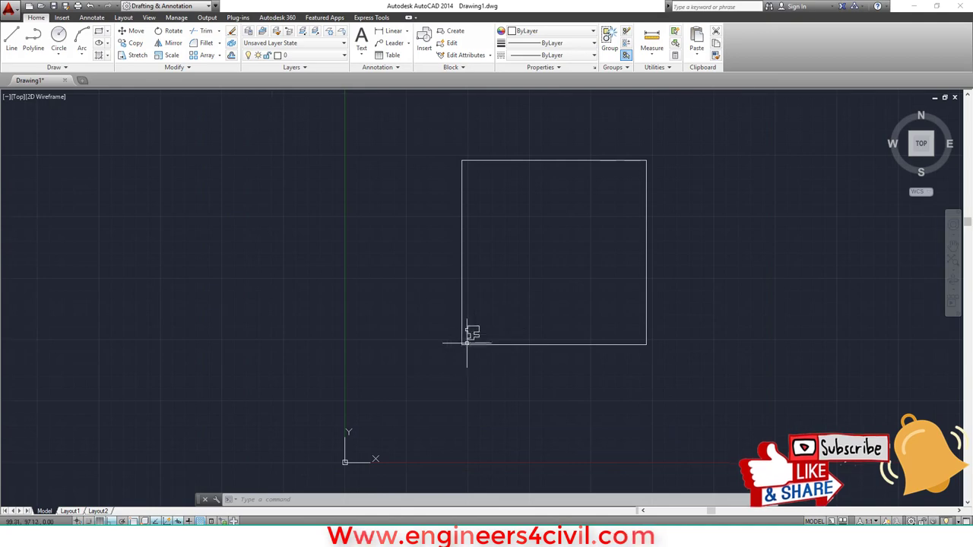
- Move the stepped polygon by its corner from the border's lower-left to near the square's middle
{"action": "scroll", "coordinate": [467, 342], "scroll_direction": "up", "scroll_amount": 5}
{"action": "type", "text": "M"}
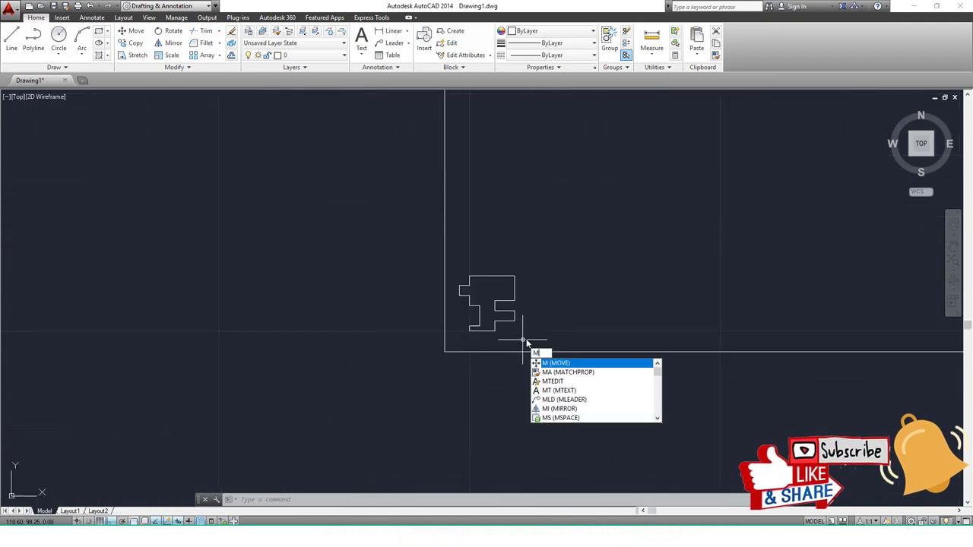
{"action": "key", "text": "Return"}
{"action": "left_click", "coordinate": [543, 343]}
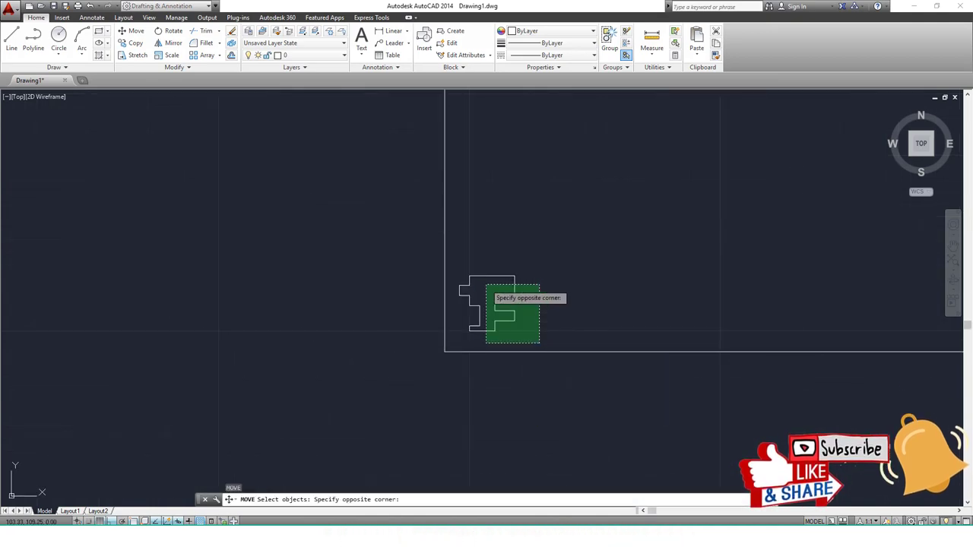
{"action": "left_click", "coordinate": [455, 268]}
{"action": "key", "text": "Return"}
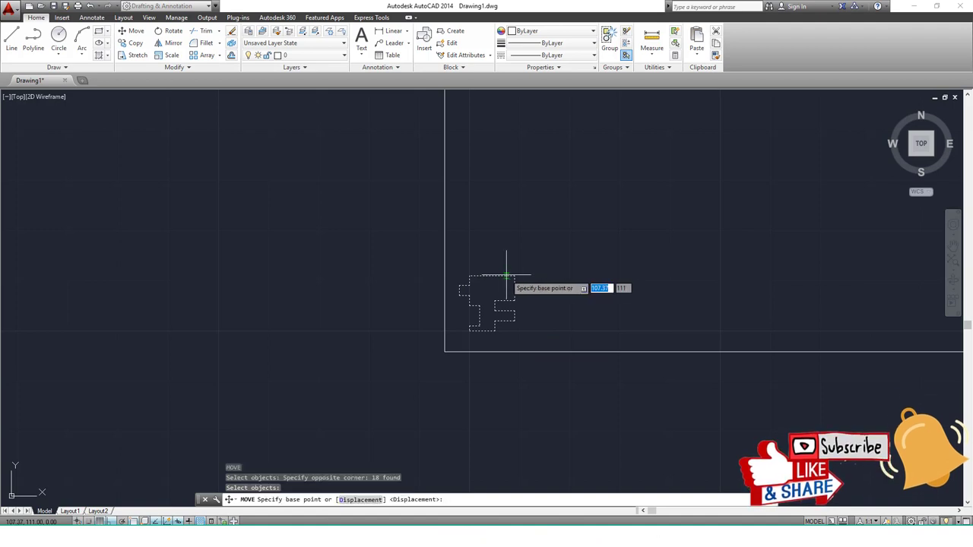
{"action": "left_click", "coordinate": [494, 301]}
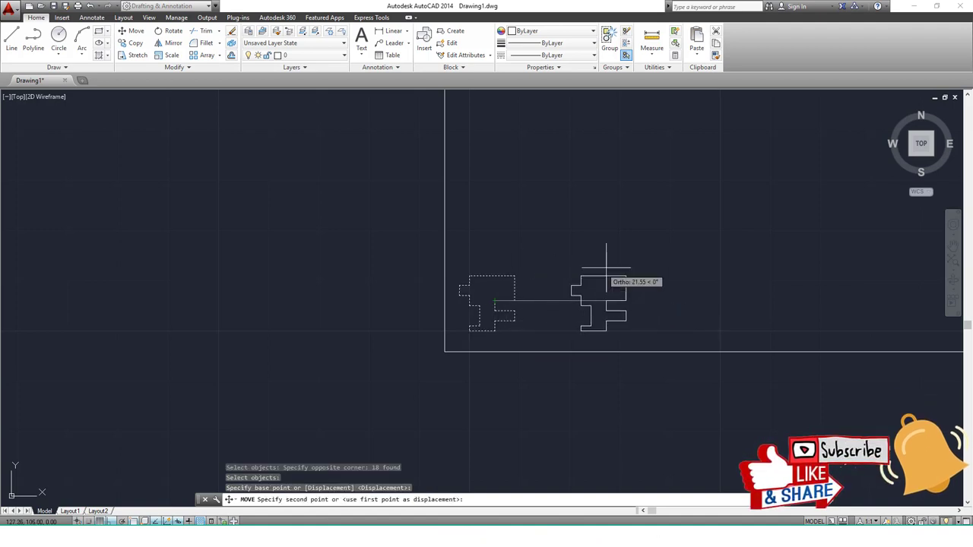
{"action": "middle_click_drag", "start_coordinate": [646, 239], "coordinate": [349, 380]}
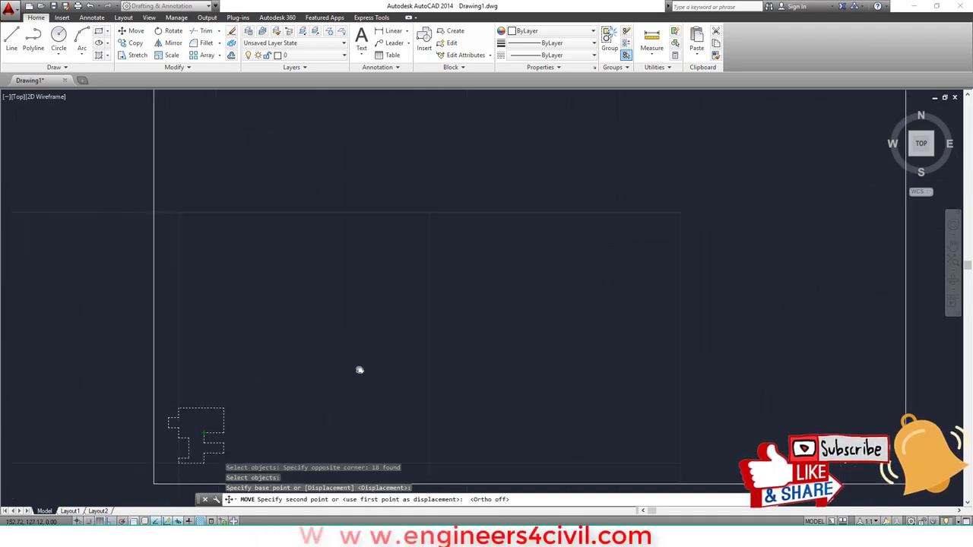
{"action": "left_click", "coordinate": [517, 301]}
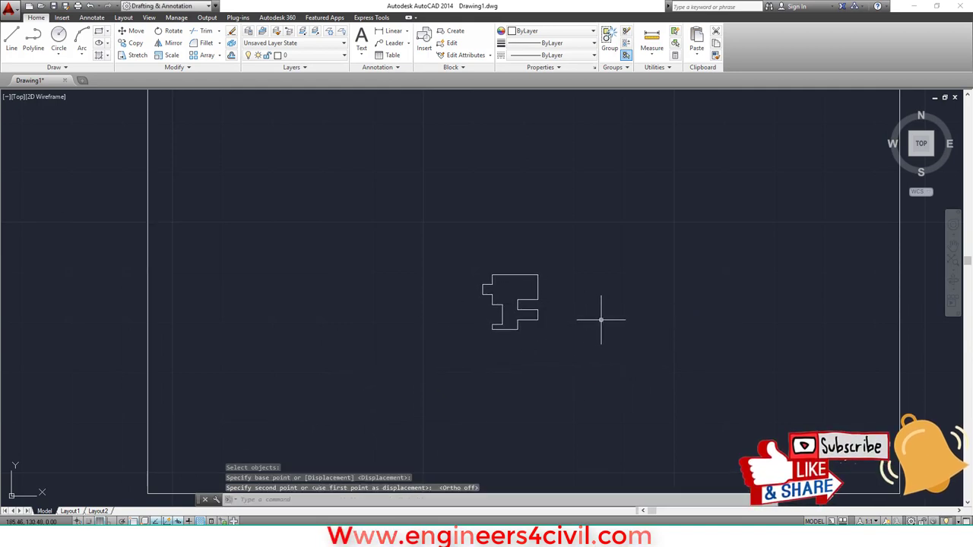
- Recentre the view on the whole square and glance at the reference image
{"action": "key", "text": "Escape"}
{"action": "scroll", "coordinate": [583, 311], "scroll_direction": "down", "scroll_amount": 4}
{"action": "mouse_move", "coordinate": [582, 311]}
{"action": "middle_mouse_down"}
{"action": "mouse_move", "coordinate": [532, 326]}
{"action": "mouse_move", "coordinate": [489, 320]}
{"action": "middle_mouse_up"}
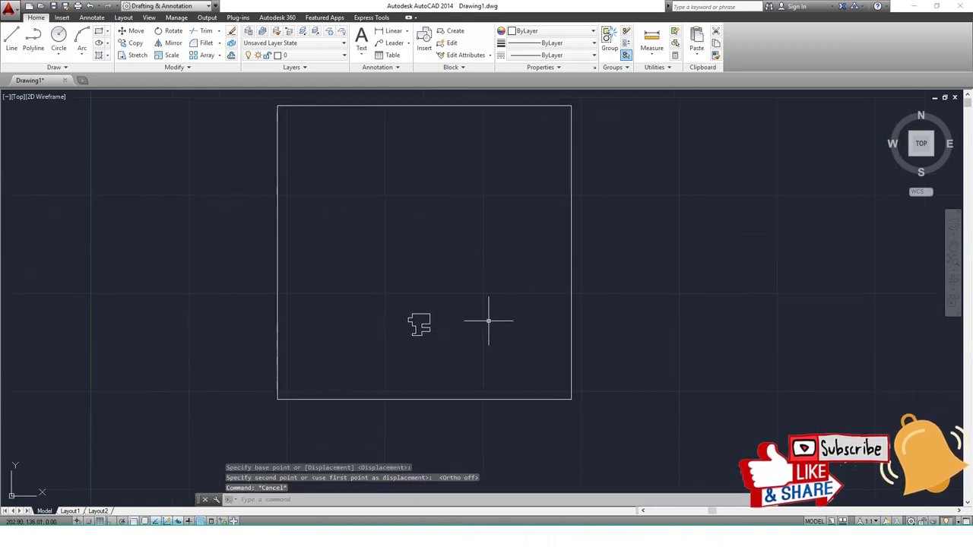
{"action": "key", "text": "alt+Tab"}
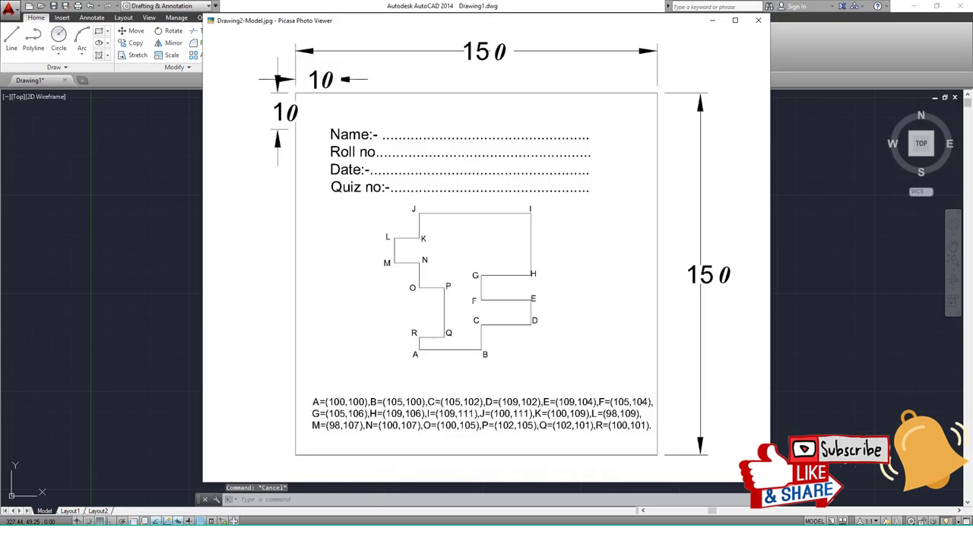
{"action": "key", "text": "Escape"}
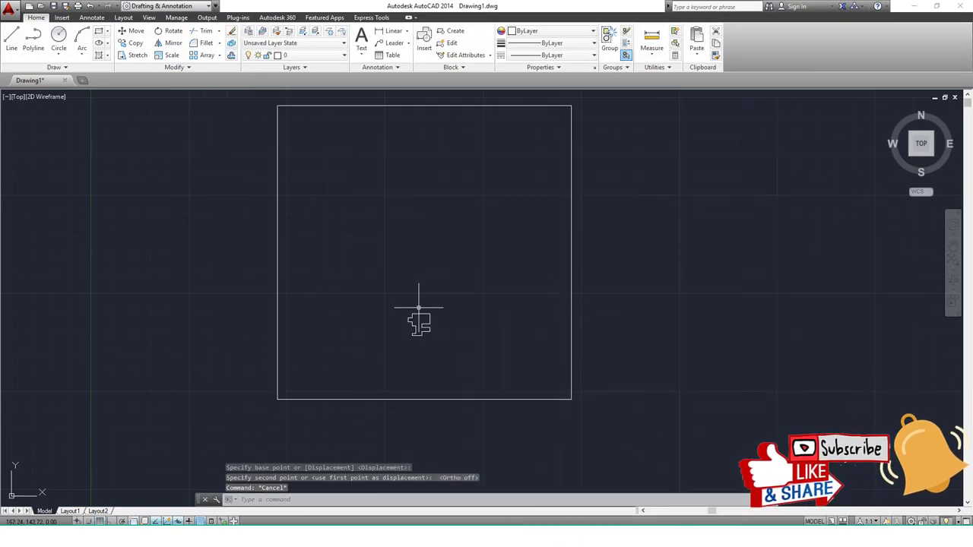
{"action": "type", "text": "l"}
{"action": "key", "text": "Return"}
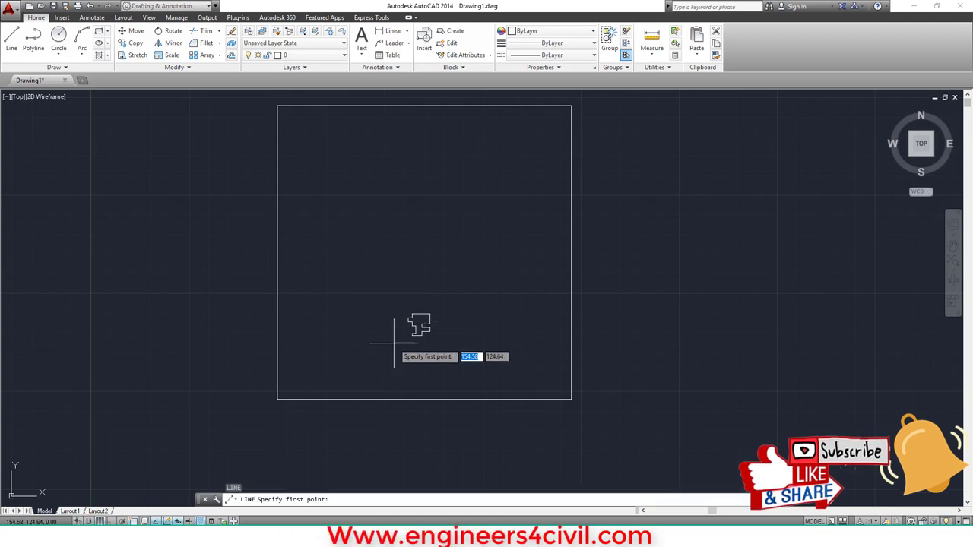
{"action": "left_click", "coordinate": [392, 354]}
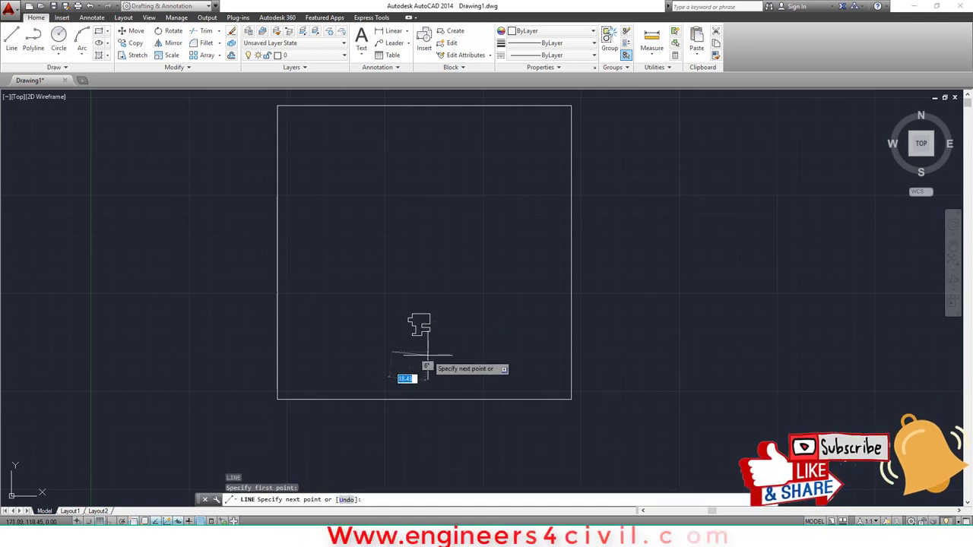
{"action": "key", "text": "F8"}
{"action": "type", "text": "15"}
{"action": "key", "text": "Return"}
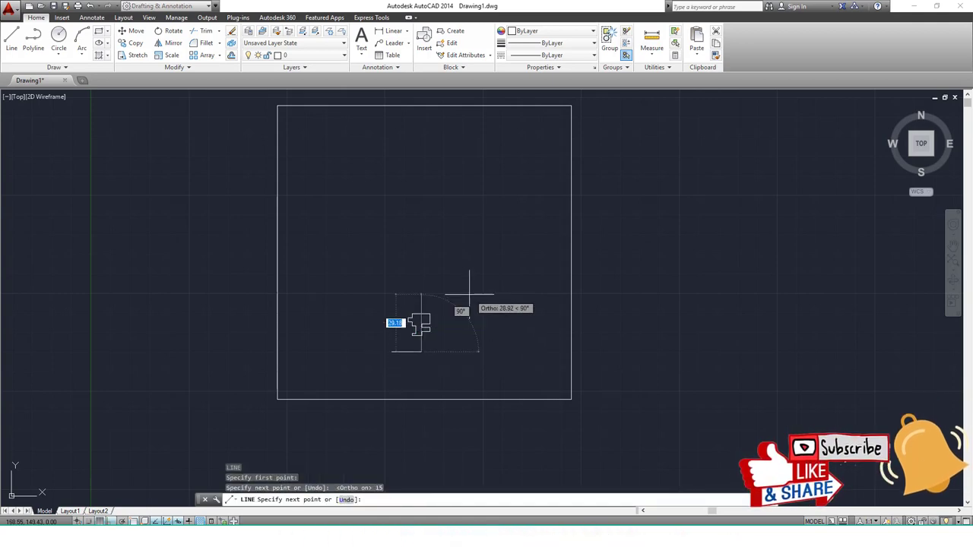
{"action": "key", "text": "Return"}
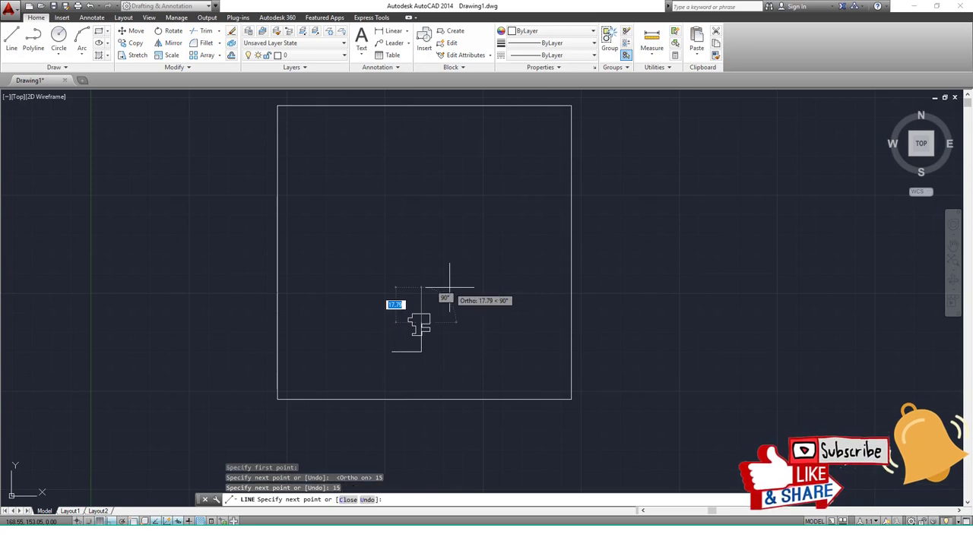
{"action": "key", "text": "Return"}
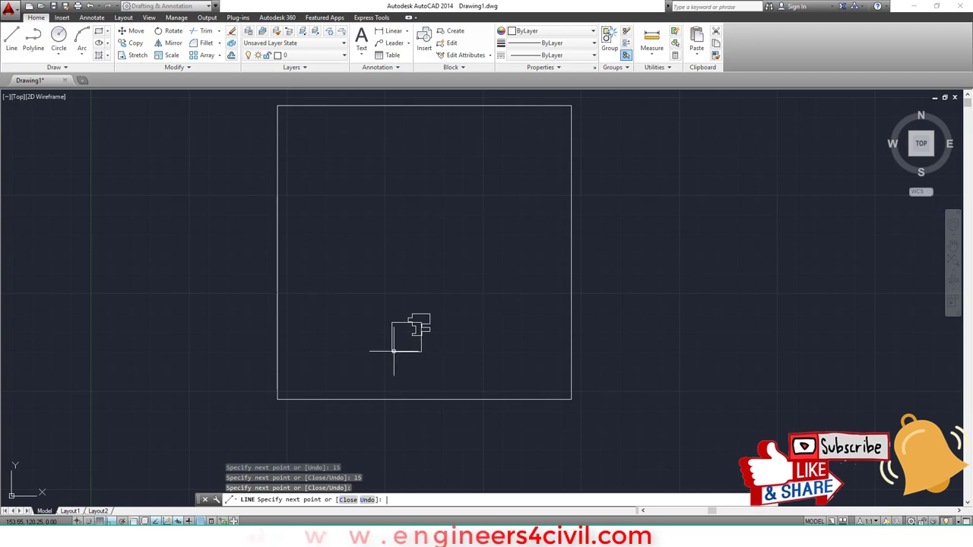
{"action": "key", "text": "Return"}
{"action": "key", "text": "Return"}
{"action": "scroll", "coordinate": [401, 352], "scroll_direction": "up", "scroll_amount": 4}
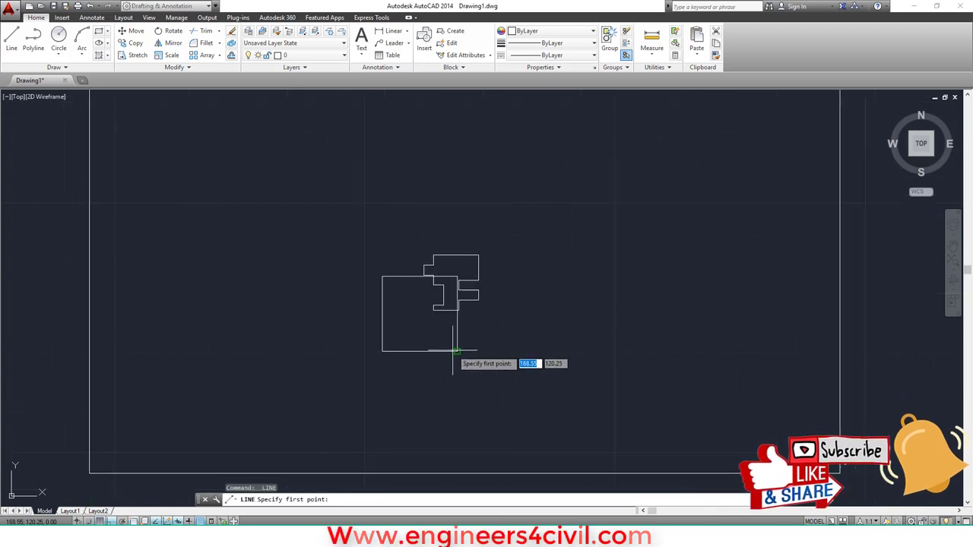
{"action": "key", "text": "ctrl+z"}
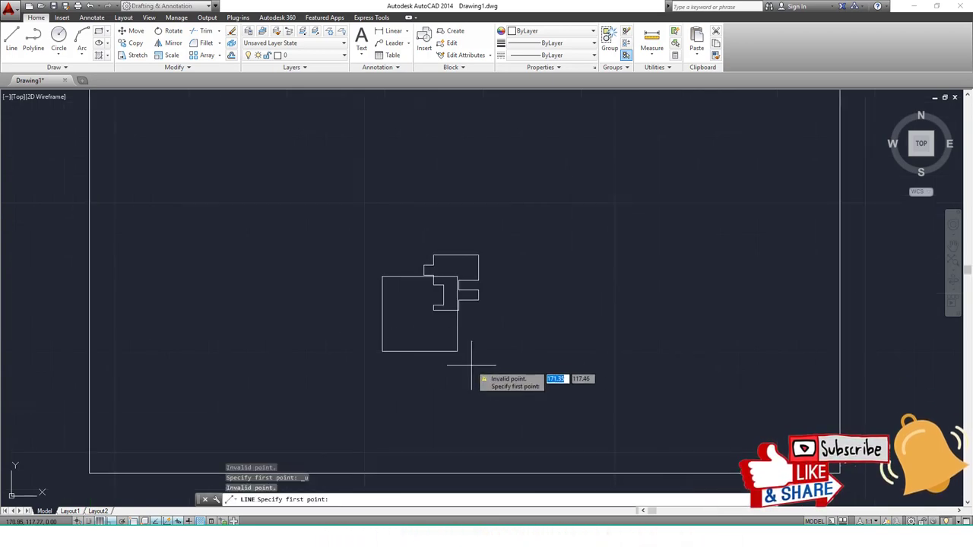
{"action": "key", "text": "Escape"}
{"action": "key", "text": "Escape"}
{"action": "key", "text": "ctrl+z"}
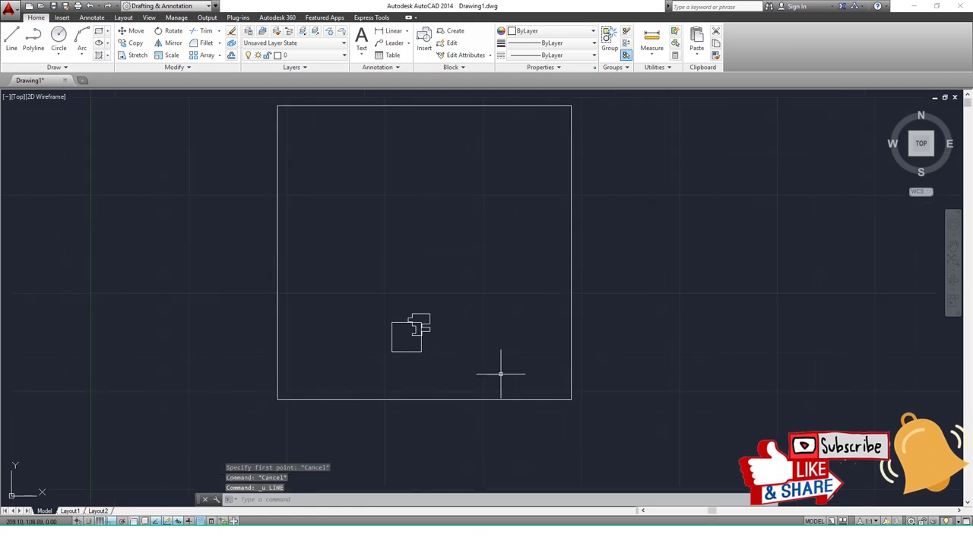
- Erase all four edges of the old square border with two selection windows
{"action": "type", "text": "erase"}
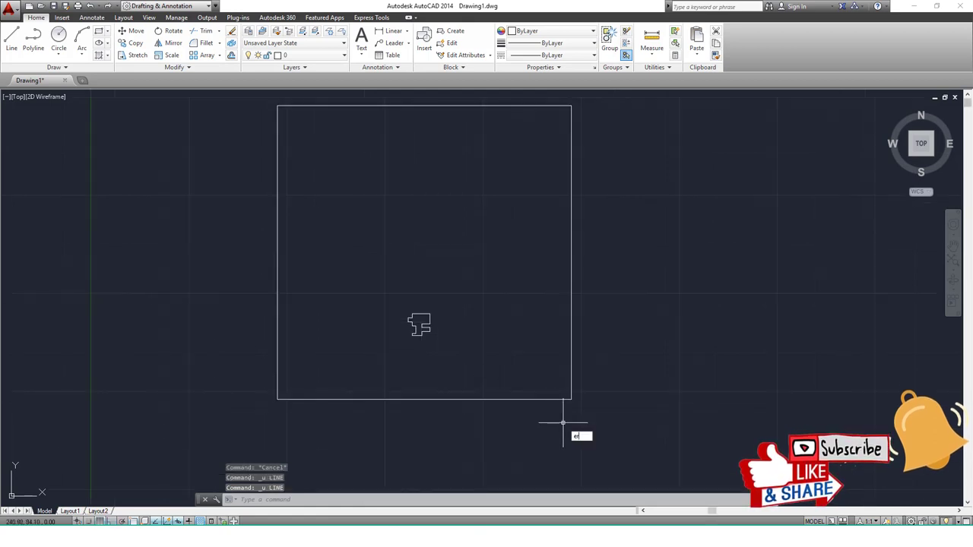
{"action": "key", "text": "Return"}
{"action": "left_click", "coordinate": [589, 427]}
{"action": "left_click", "coordinate": [547, 352]}
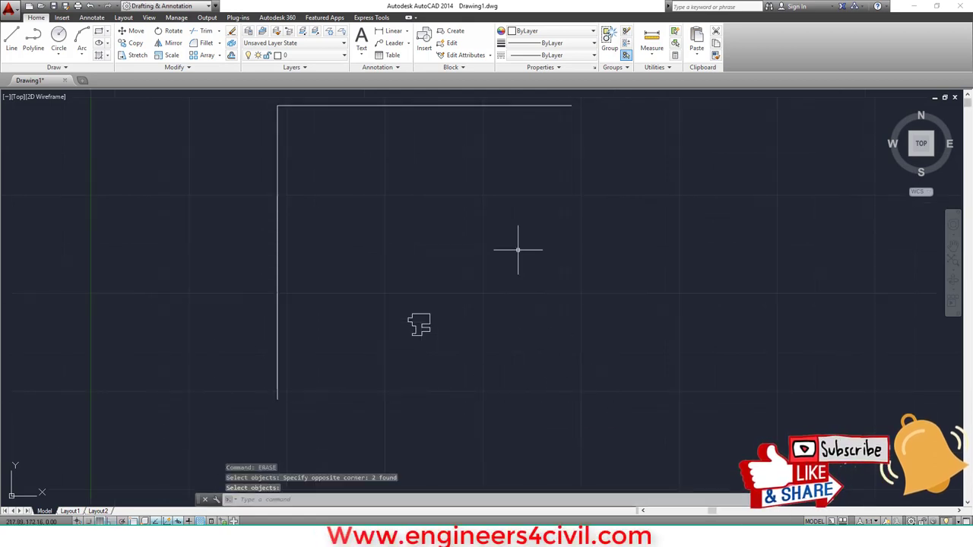
{"action": "key", "text": "Return"}
{"action": "left_click", "coordinate": [459, 207]}
{"action": "left_click", "coordinate": [191, 91]}
{"action": "key", "text": "Return"}
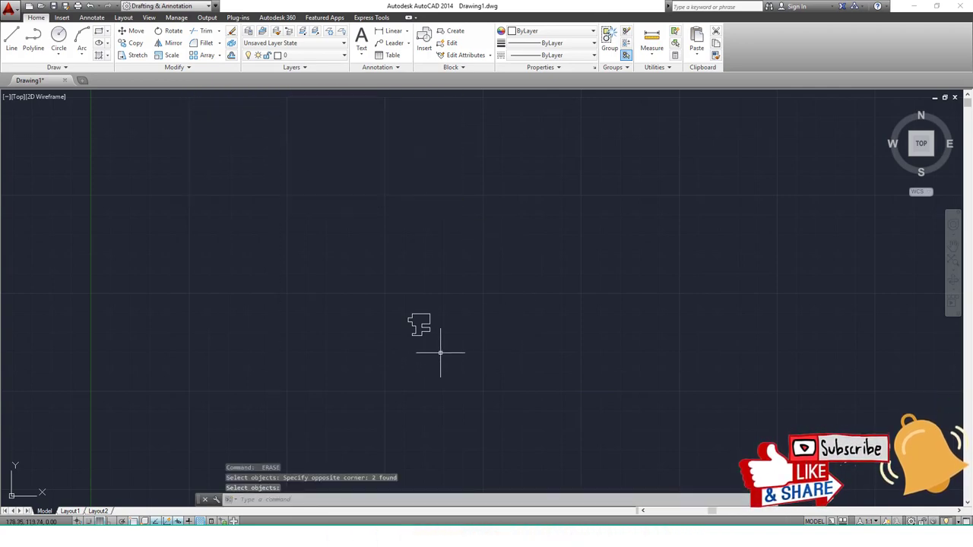
- Draw a new square with 30-unit sides using Ortho-locked lines around the polygon
{"action": "type", "text": "line"}
{"action": "key", "text": "Return"}
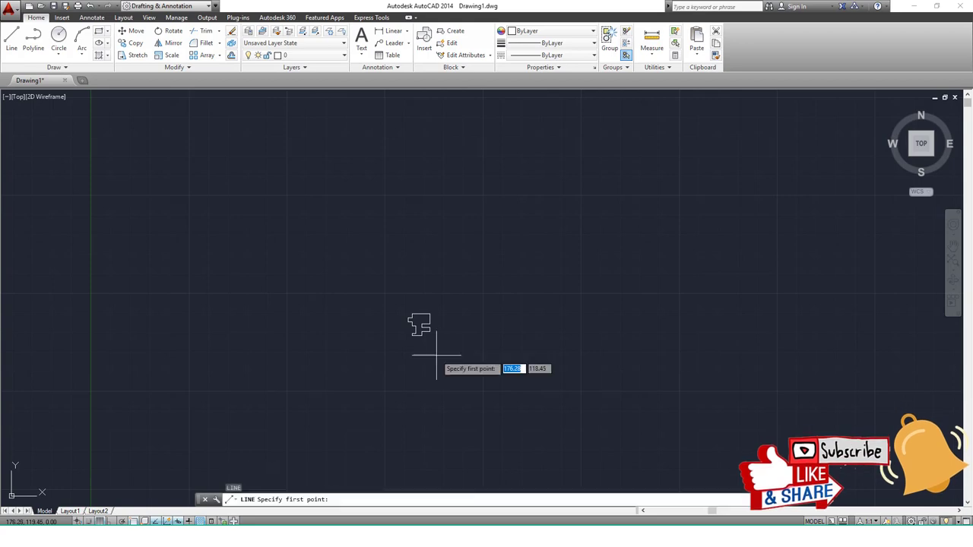
{"action": "left_click", "coordinate": [381, 374]}
{"action": "key", "text": "F8"}
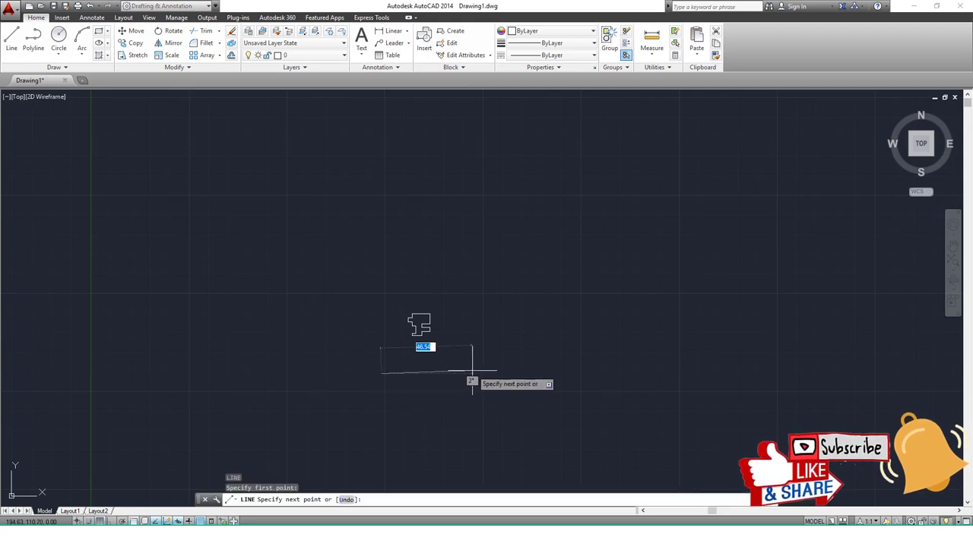
{"action": "type", "text": "30"}
{"action": "key", "text": "Return"}
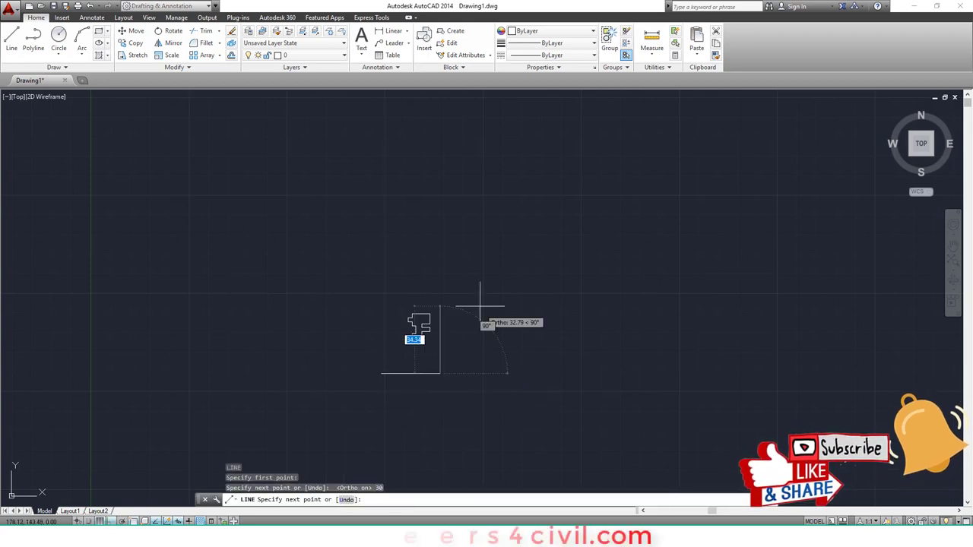
{"action": "type", "text": "30"}
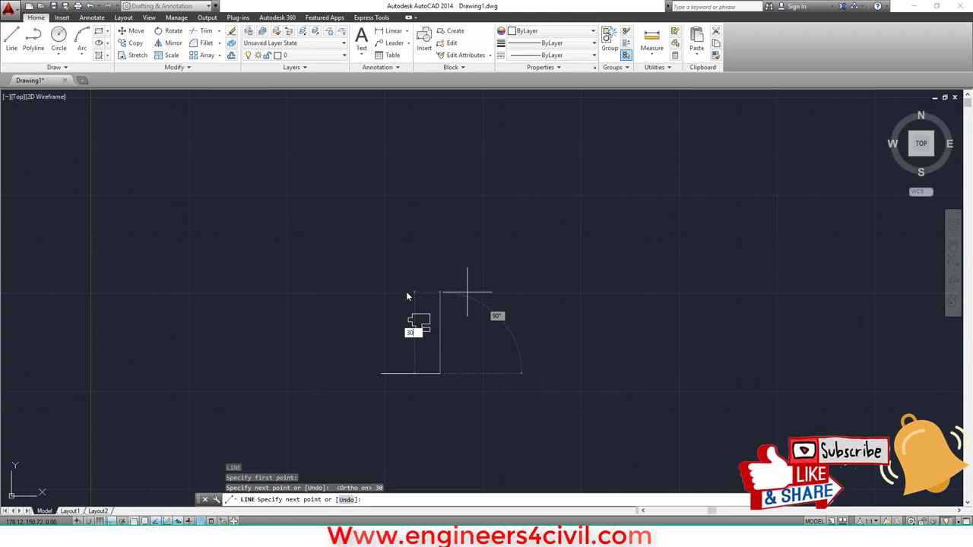
{"action": "key", "text": "Return"}
{"action": "type", "text": "30"}
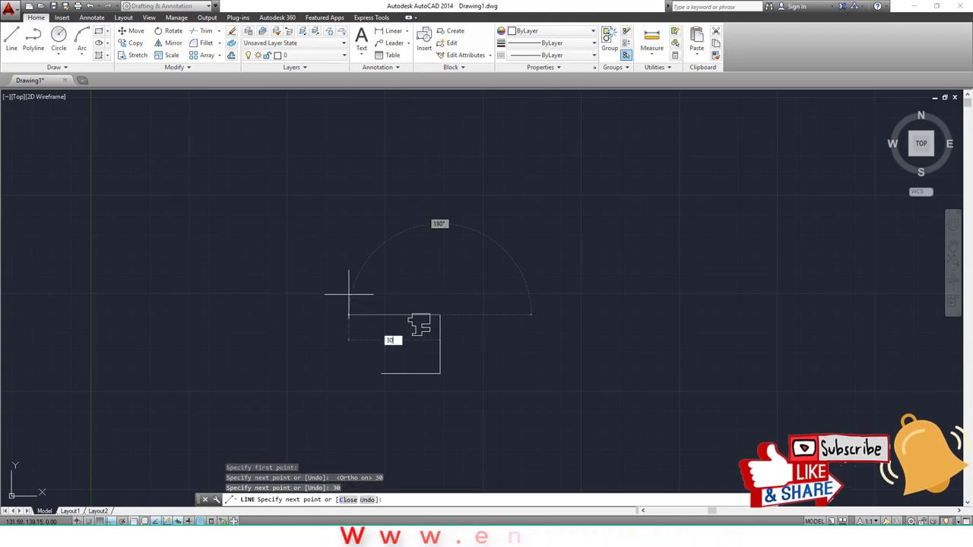
{"action": "key", "text": "Return"}
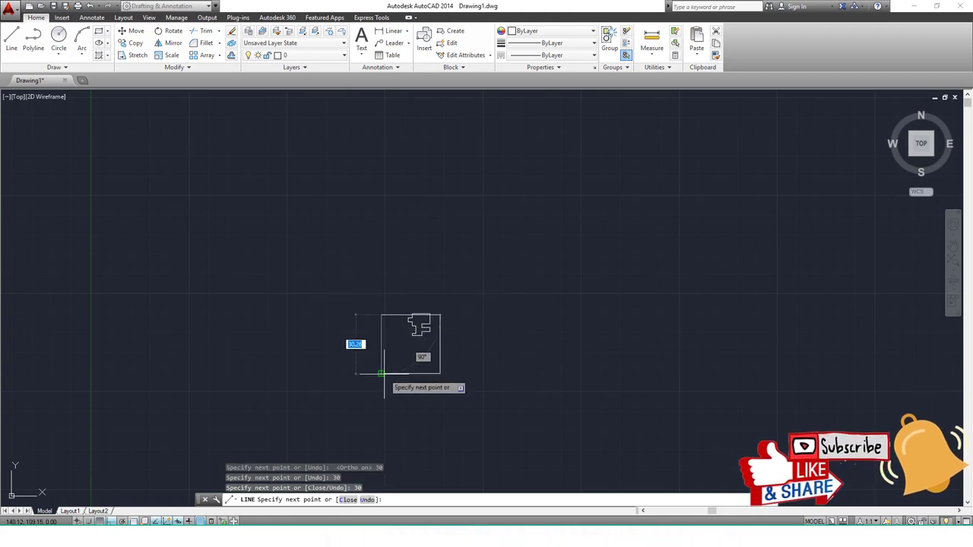
{"action": "key", "text": "Escape"}
{"action": "scroll", "coordinate": [414, 346], "scroll_direction": "up", "scroll_amount": 4}
{"action": "scroll", "coordinate": [445, 338], "scroll_direction": "up", "scroll_amount": 2}
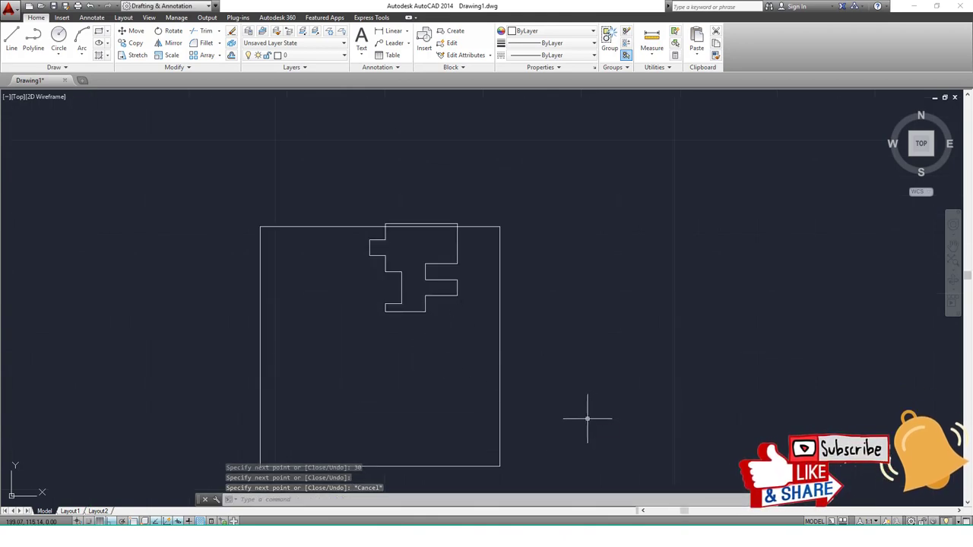
{"action": "type", "text": "m"}
{"action": "key", "text": "Return"}
- Move the four square edges upward so the polygon sits in the lower half
{"action": "left_click", "coordinate": [582, 464]}
{"action": "left_click", "coordinate": [435, 412]}
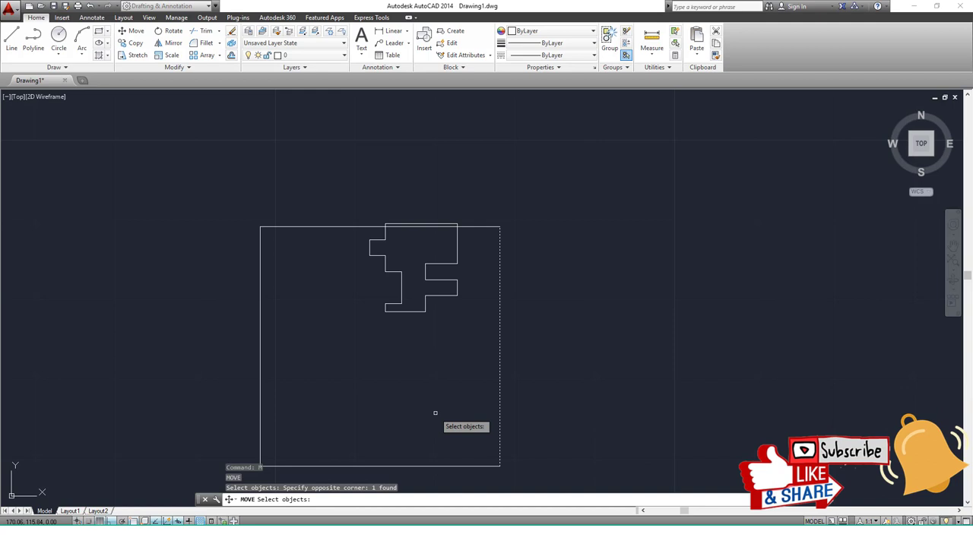
{"action": "left_click", "coordinate": [443, 469]}
{"action": "left_click", "coordinate": [202, 324]}
{"action": "left_click", "coordinate": [342, 226]}
{"action": "key", "text": "Return"}
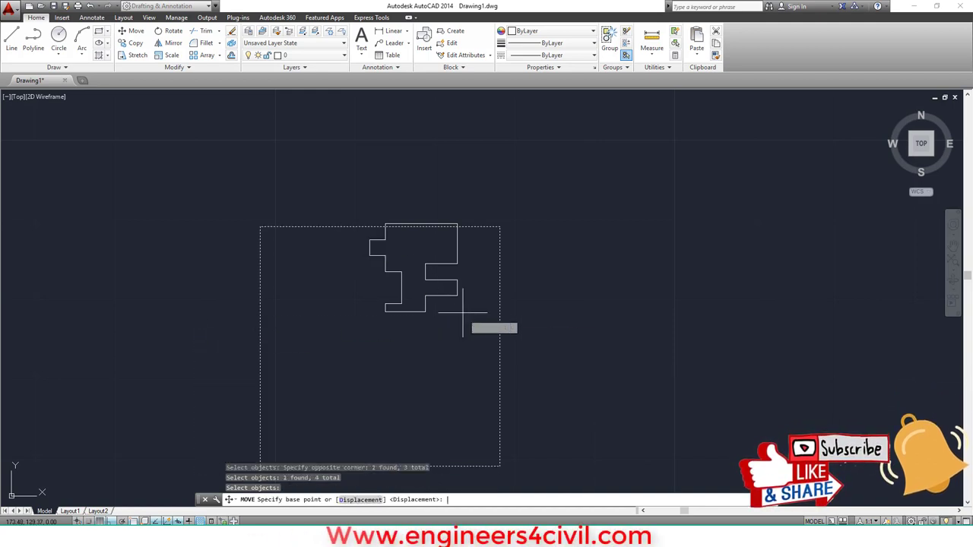
{"action": "left_click", "coordinate": [461, 351]}
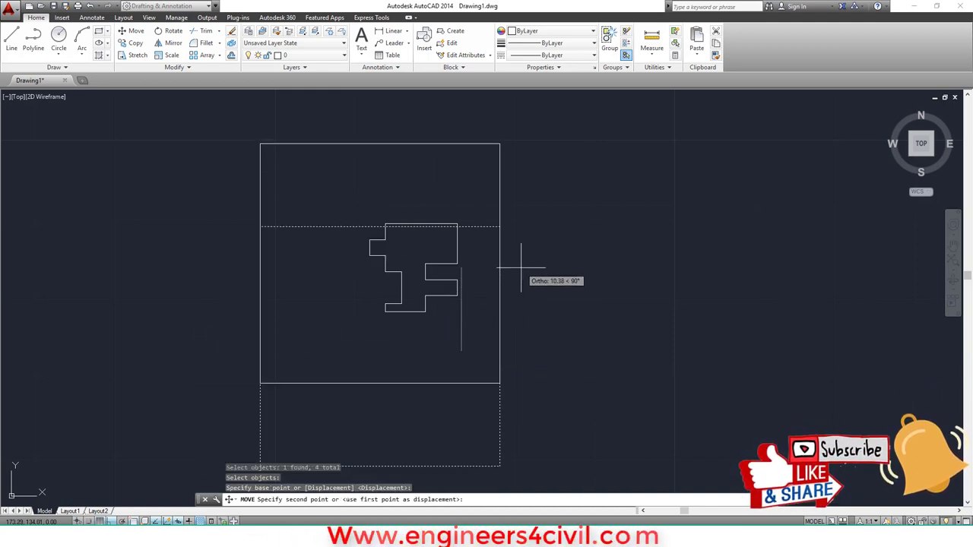
{"action": "key", "text": "F8"}
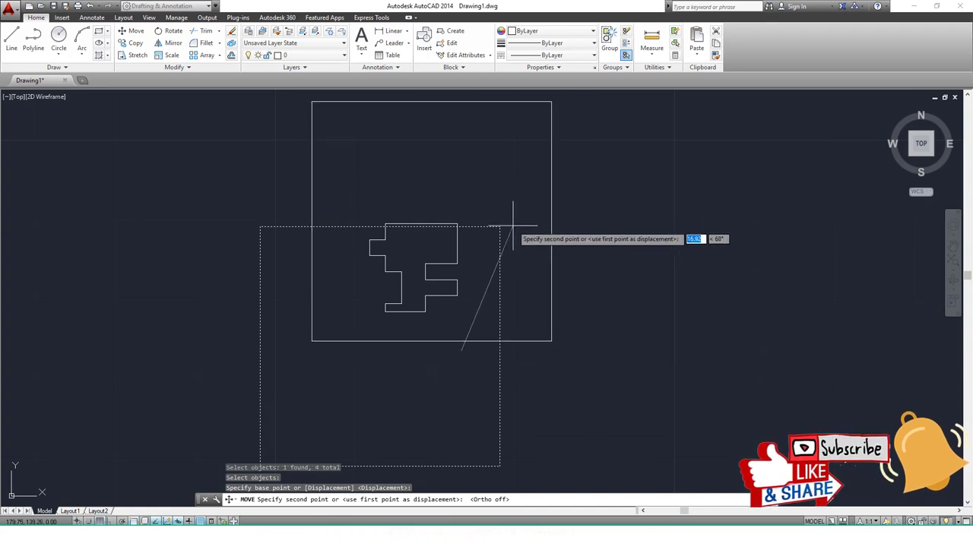
{"action": "left_click", "coordinate": [509, 223]}
- Check the reference image, then pan the whole bordered sheet into view
{"action": "key", "text": "alt+Tab"}
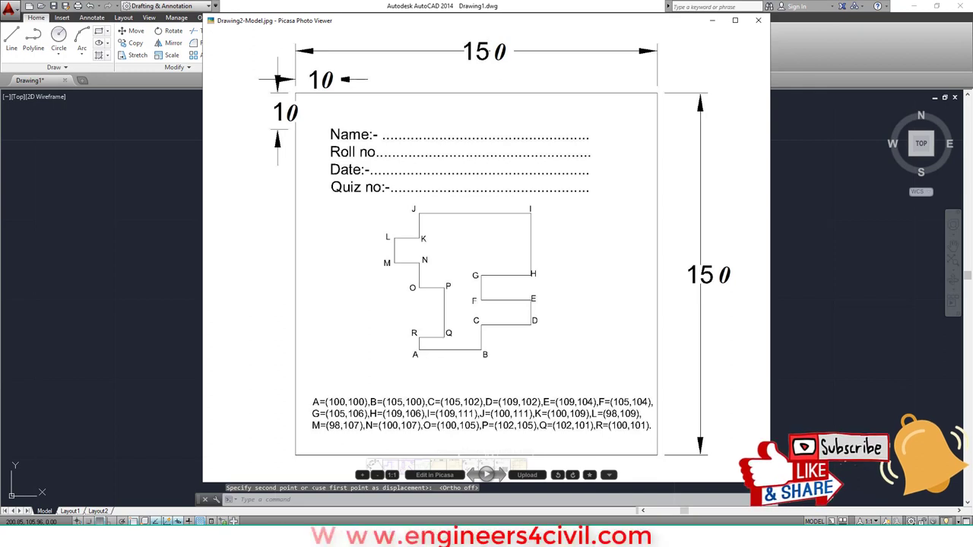
{"action": "key", "text": "alt+Tab"}
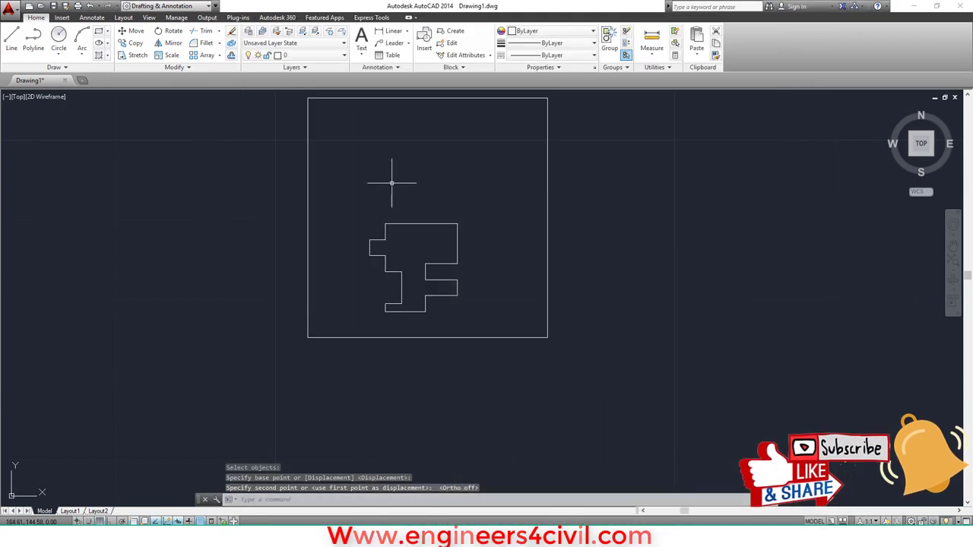
{"action": "middle_click_drag", "start_coordinate": [390, 177], "coordinate": [404, 254]}
{"action": "type", "text": "m"}
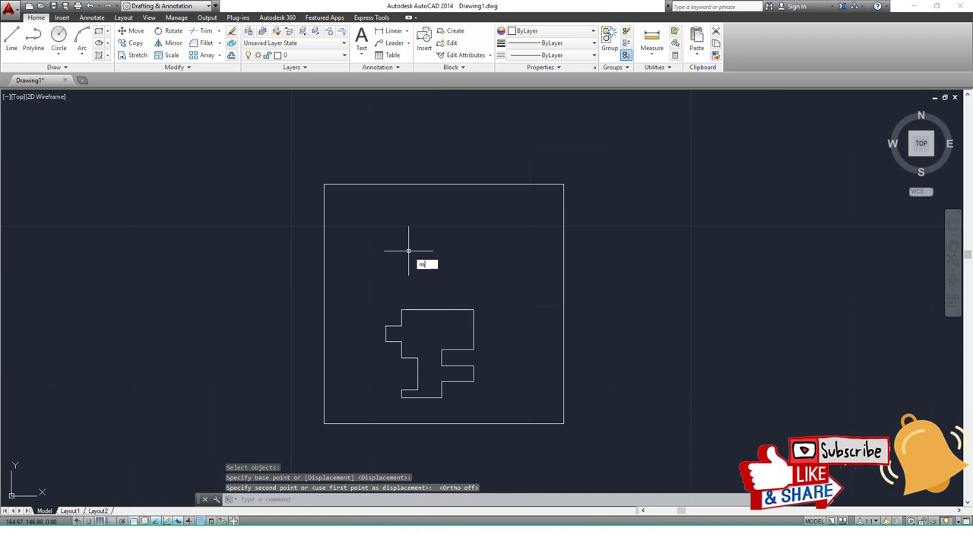
- Type an MTEXT block near the top: Name:- with the student's name, Roll no:-, and Quiz no
{"action": "type", "text": "t"}
{"action": "key", "text": "Return"}
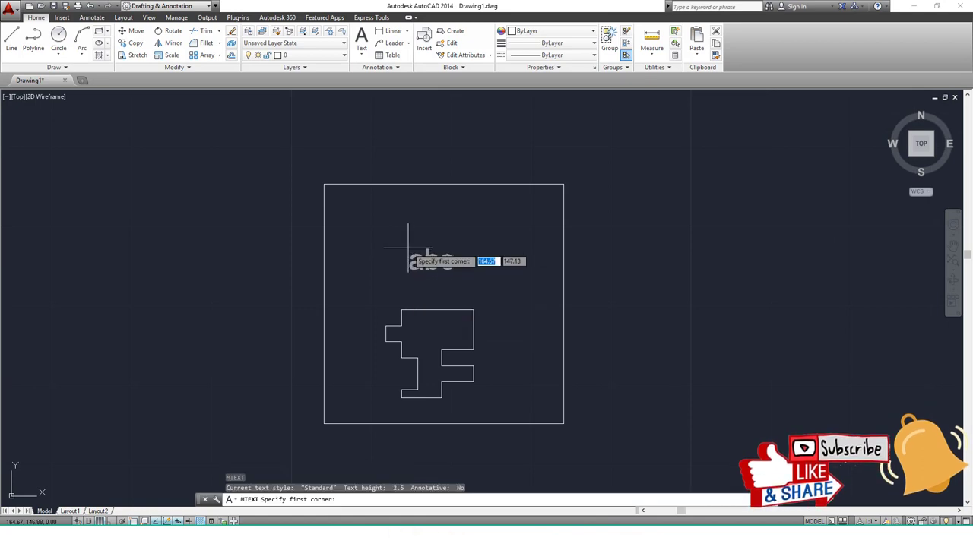
{"action": "left_click", "coordinate": [380, 228]}
{"action": "left_click", "coordinate": [432, 260]}
{"action": "type", "text": "Name"}
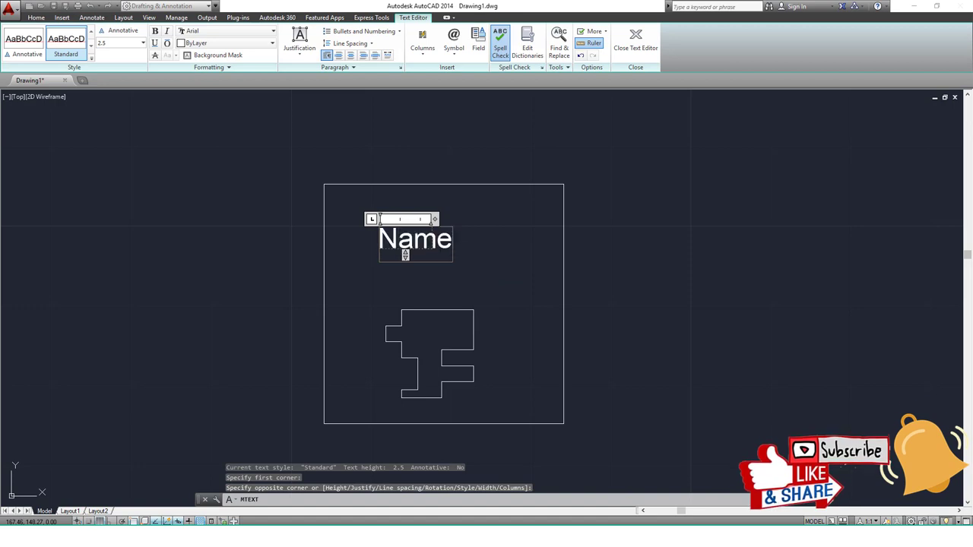
{"action": "type", "text": ":-"}
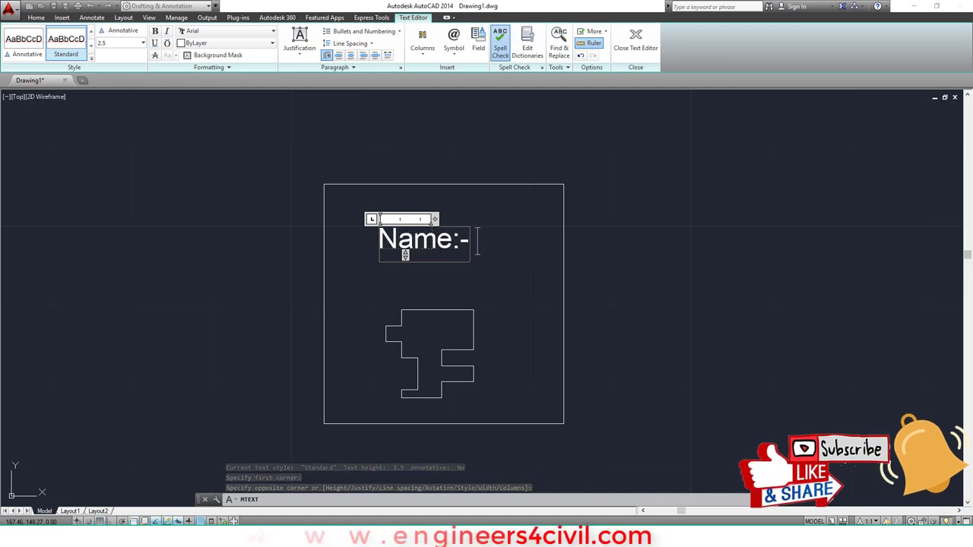
{"action": "key", "text": "Return"}
{"action": "type", "text": "Mohd."}
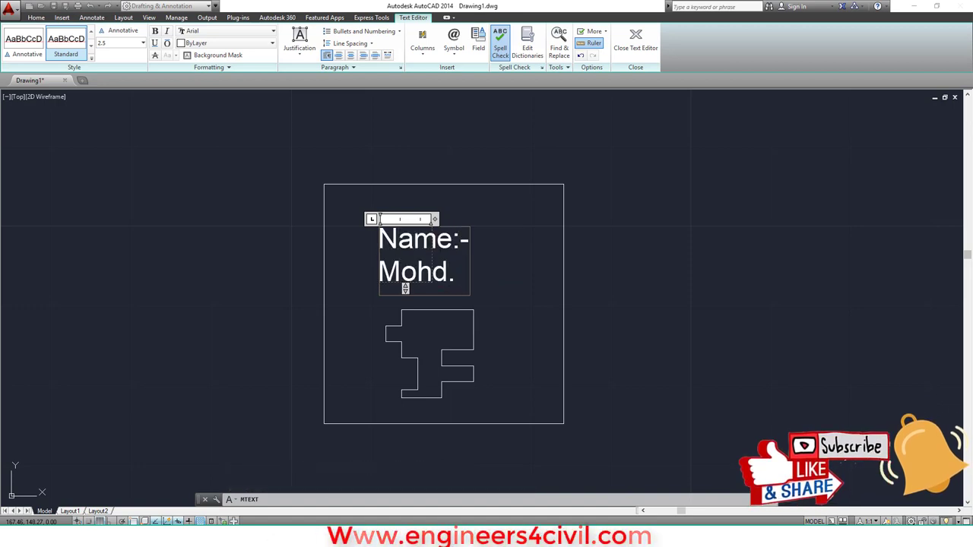
{"action": "key", "text": "Return"}
{"action": "type", "text": "Aslam"}
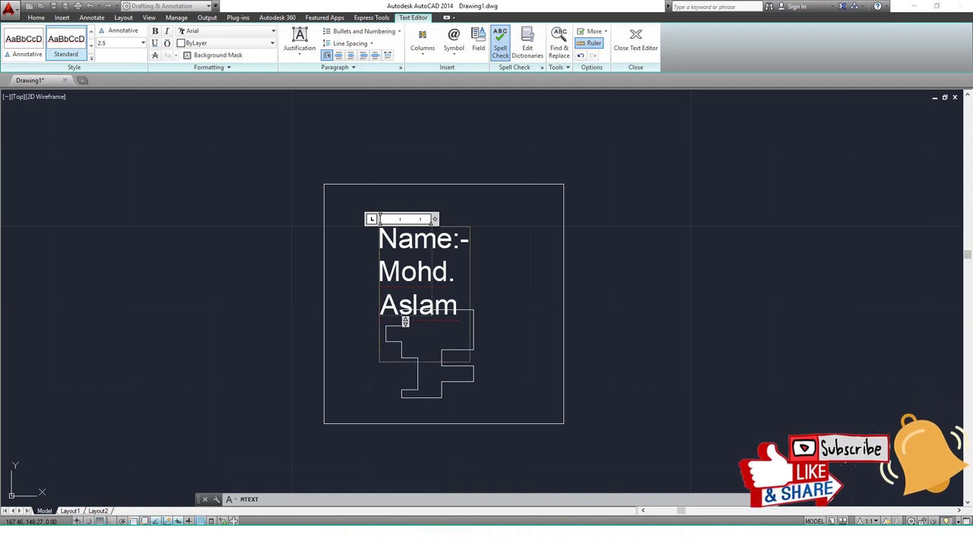
{"action": "type", "text": " Roll no:-.........."}
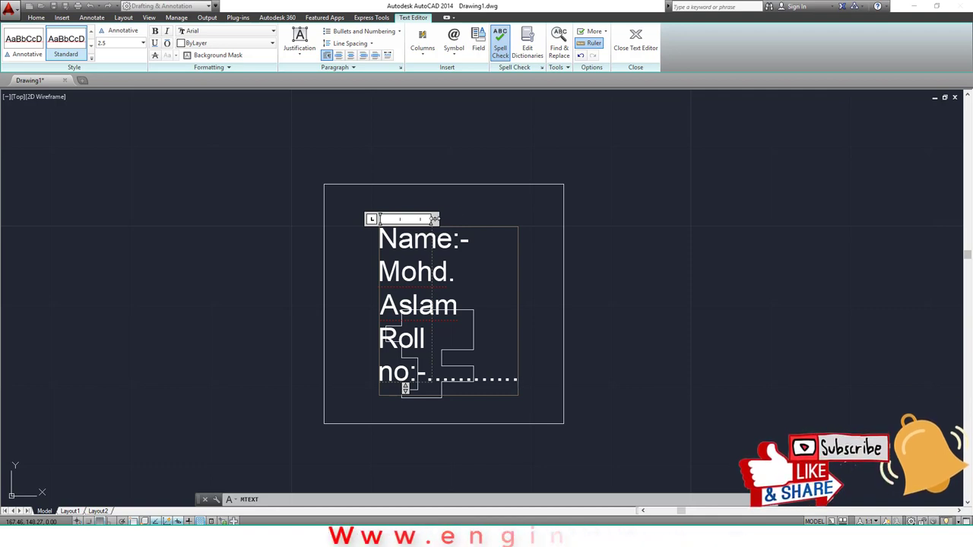
{"action": "left_click_drag", "start_coordinate": [434, 219], "coordinate": [775, 219]}
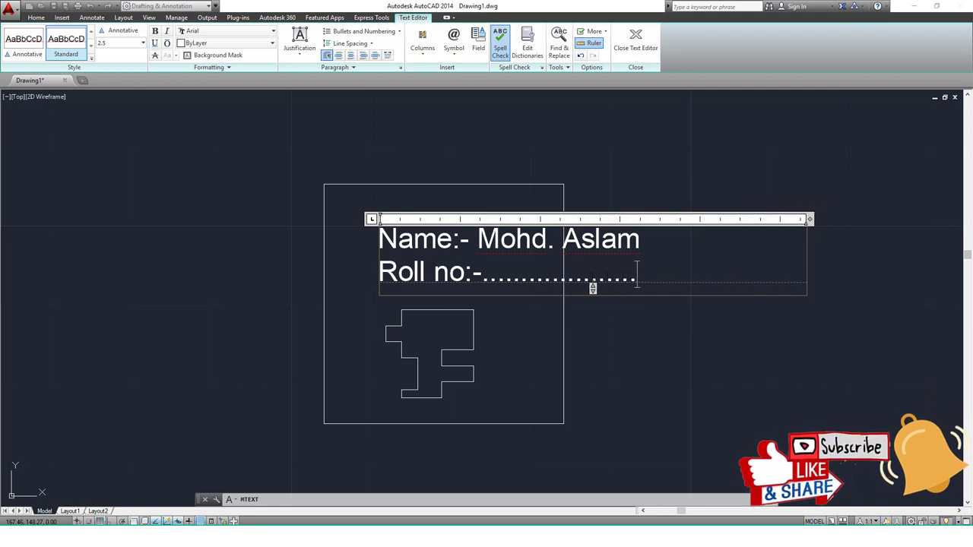
{"action": "key", "text": "Return"}
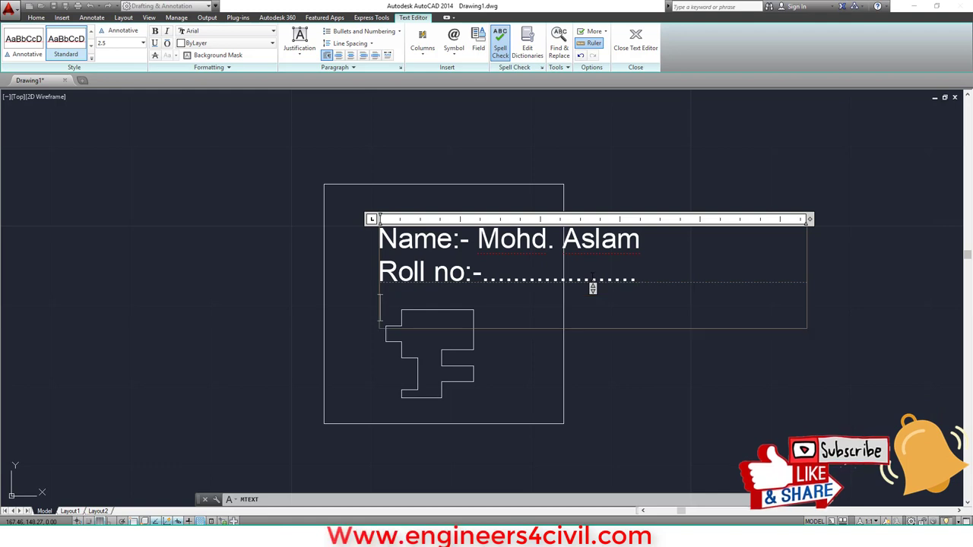
{"action": "type", "text": "Qu"}
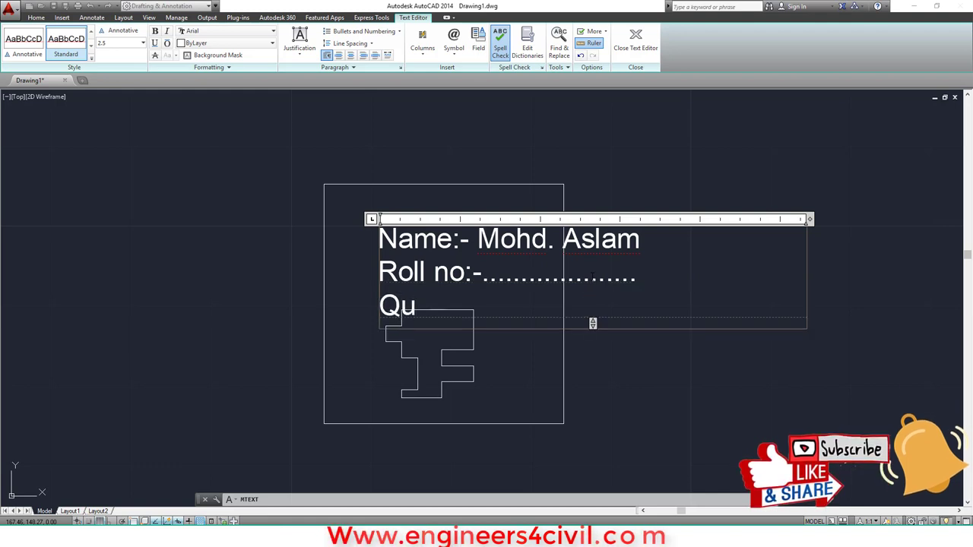
{"action": "type", "text": "iz no:-................."}
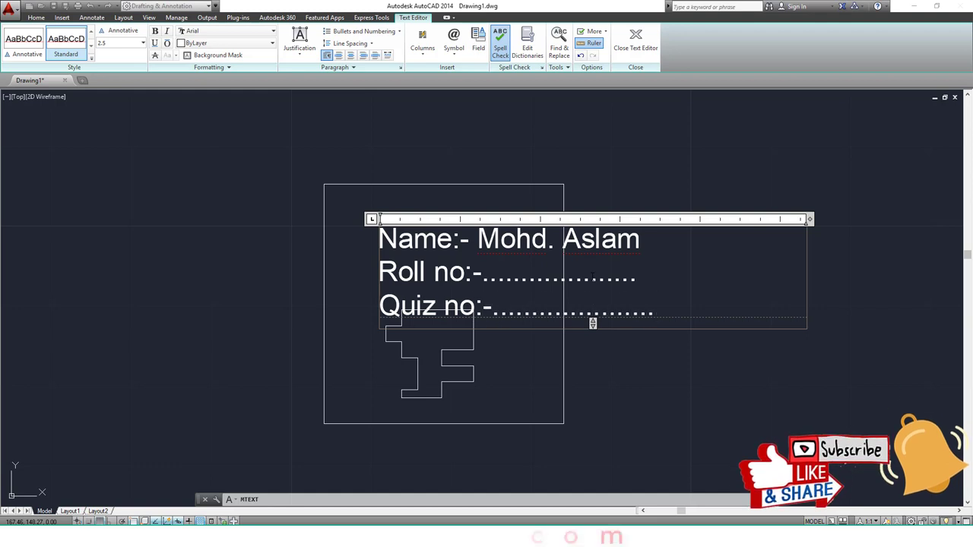
- Select all the block's text, set its height to 1.5, and commit it
{"action": "key", "text": "ctrl+a"}
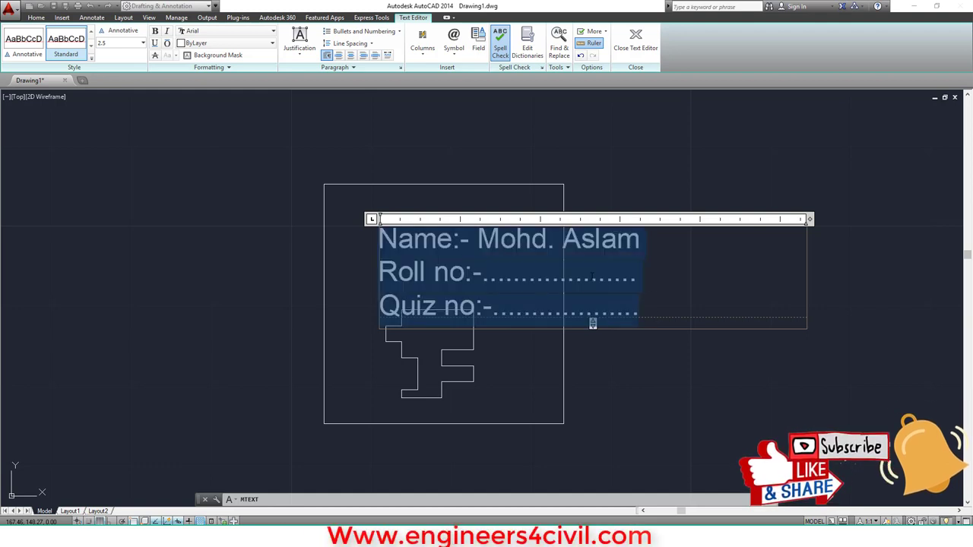
{"action": "left_click", "coordinate": [99, 43]}
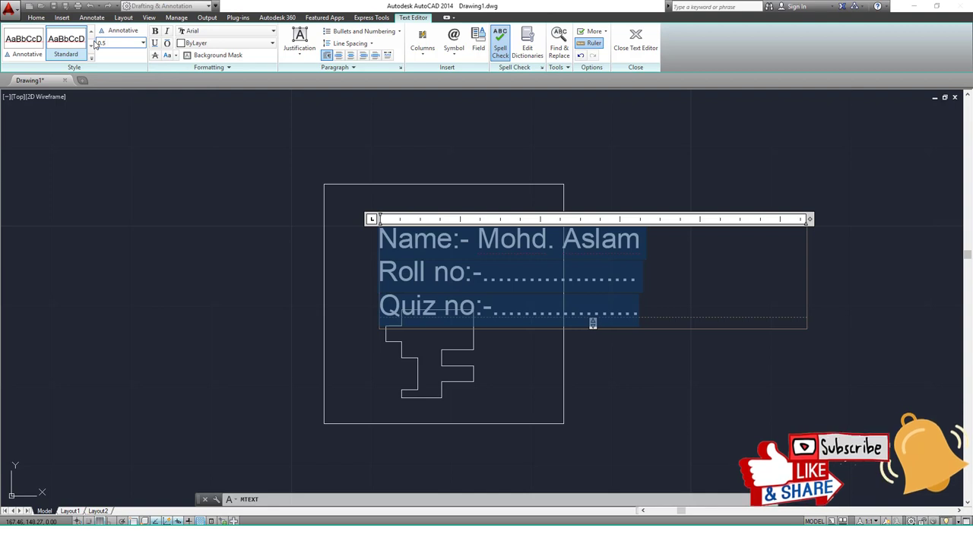
{"action": "type", "text": "0.5"}
{"action": "key", "text": "Return"}
{"action": "left_click", "coordinate": [107, 43]}
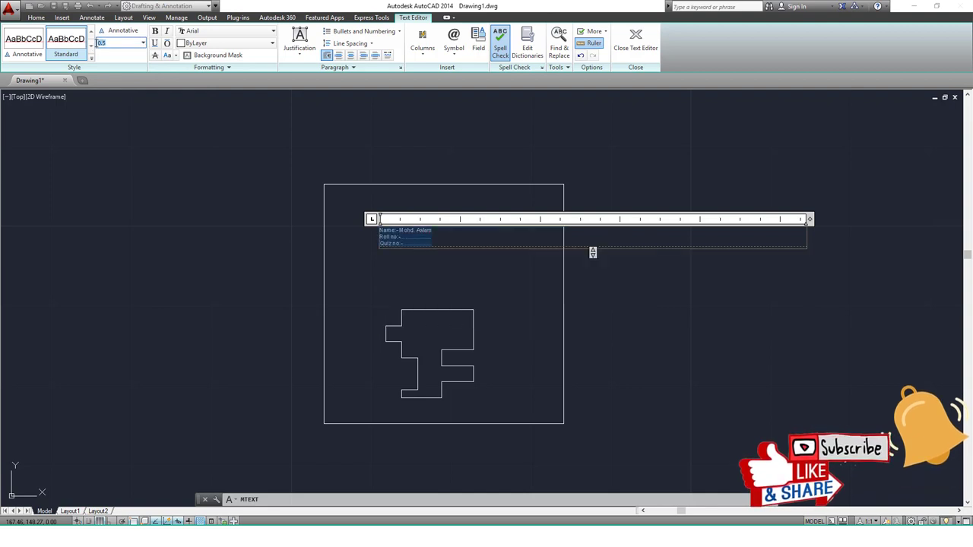
{"action": "type", "text": "1.5"}
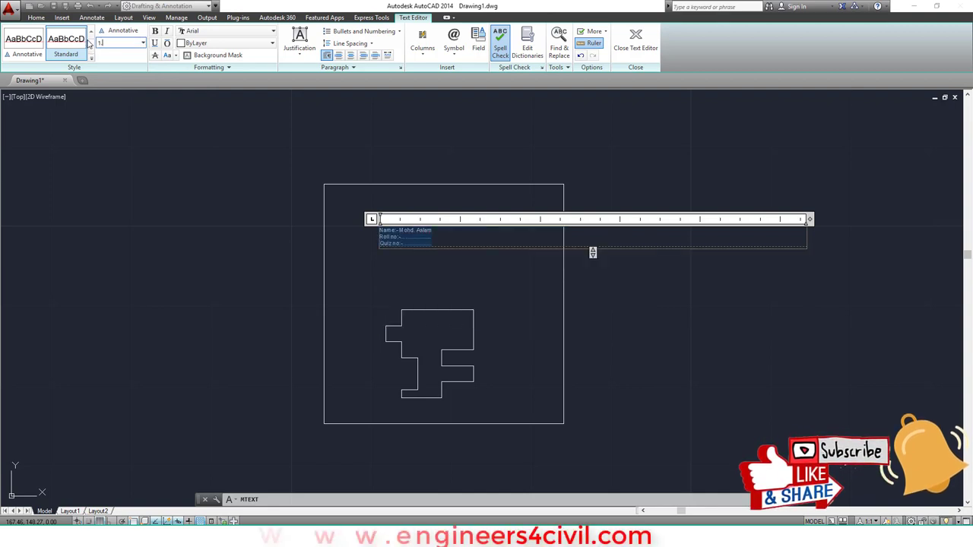
{"action": "key", "text": "Return"}
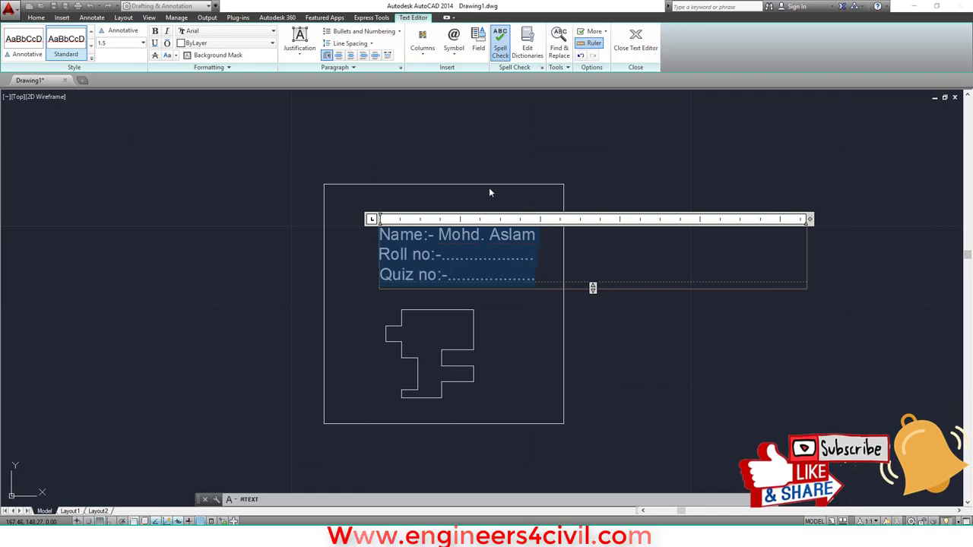
{"action": "left_click", "coordinate": [744, 414]}
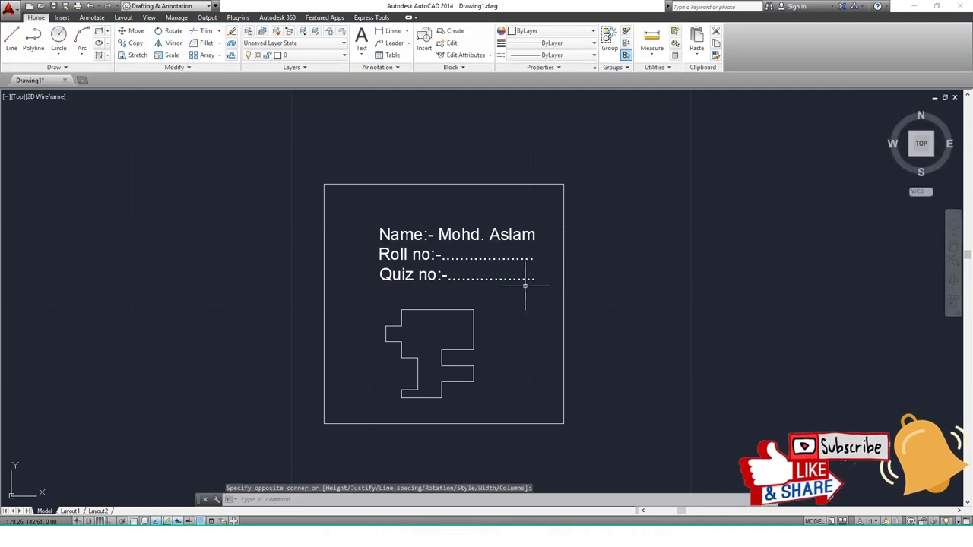
{"action": "type", "text": "m"}
- Move the three-line text block up and left toward the border's top-left corner
{"action": "key", "text": "Return"}
{"action": "left_click", "coordinate": [529, 304]}
{"action": "left_click", "coordinate": [482, 256]}
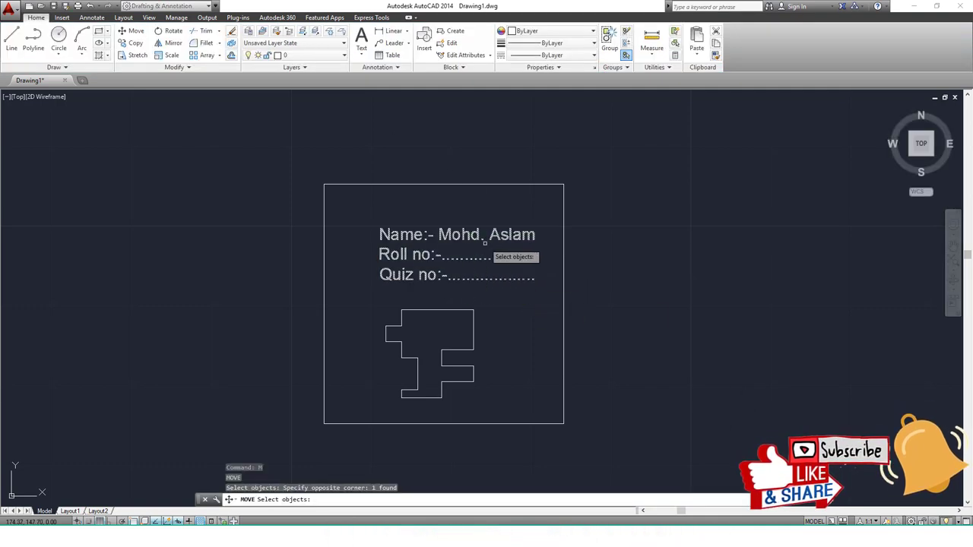
{"action": "key", "text": "Return"}
{"action": "left_click", "coordinate": [379, 280]}
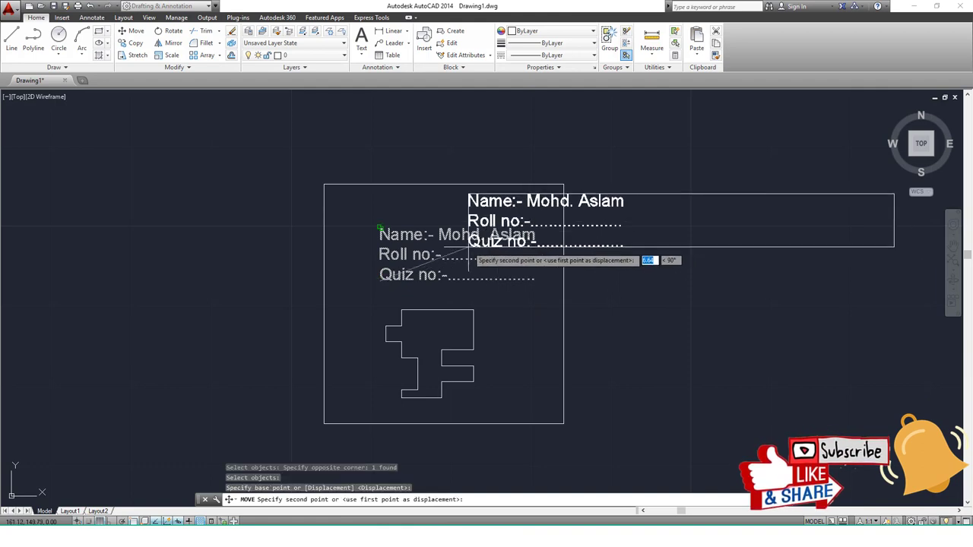
{"action": "left_click", "coordinate": [346, 259]}
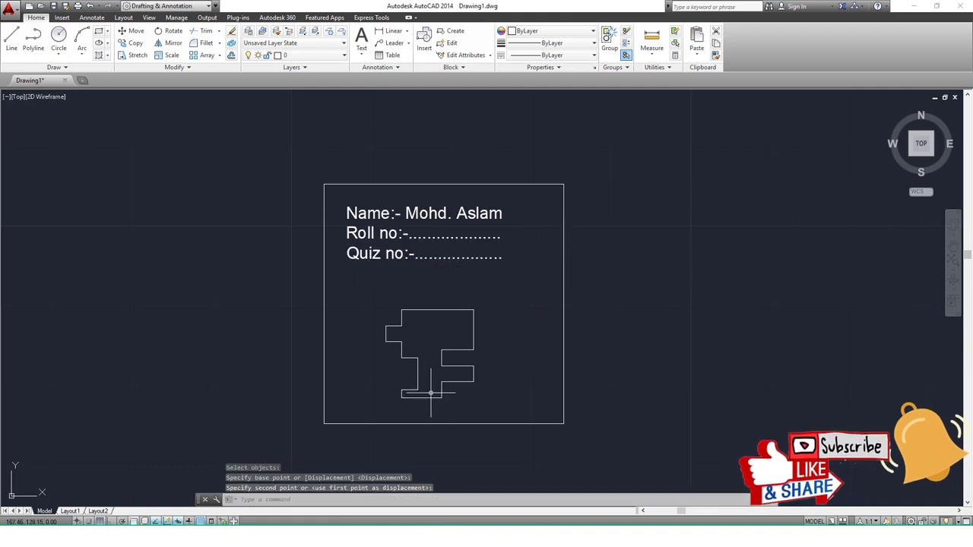
{"action": "middle_click_drag", "start_coordinate": [504, 383], "coordinate": [473, 317]}
{"action": "scroll", "coordinate": [412, 324], "scroll_direction": "up", "scroll_amount": 4}
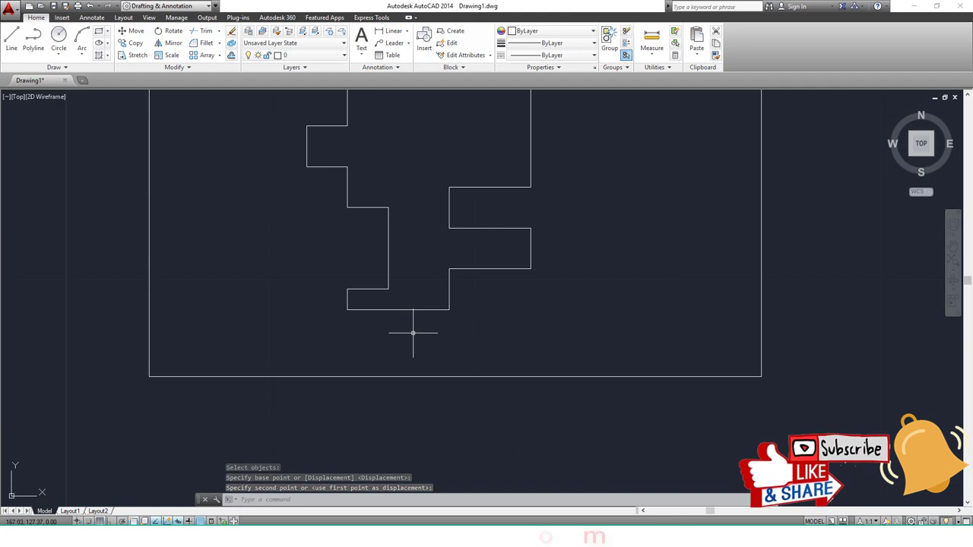
- Place an MTEXT label with the letter A just below the stepped polygon
{"action": "type", "text": "MT"}
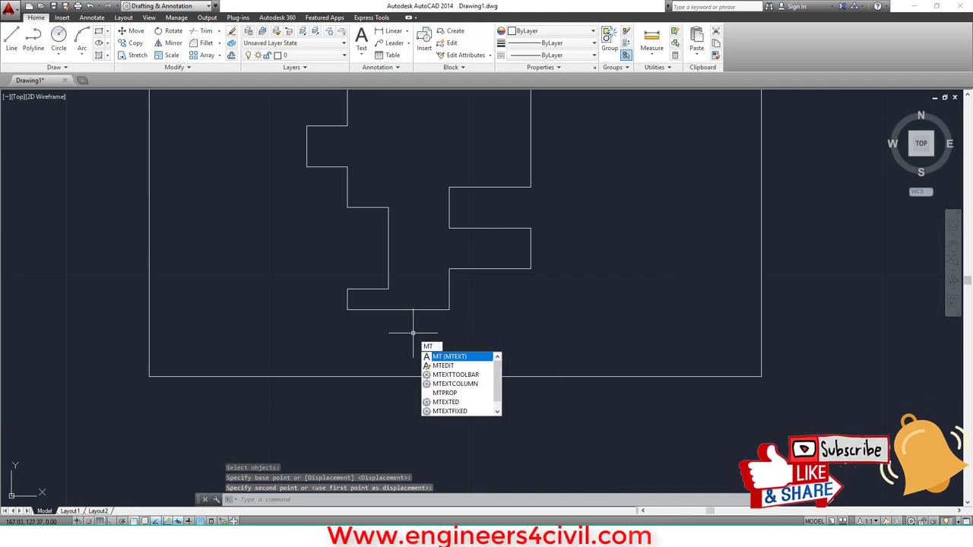
{"action": "key", "text": "Return"}
{"action": "left_click", "coordinate": [520, 328]}
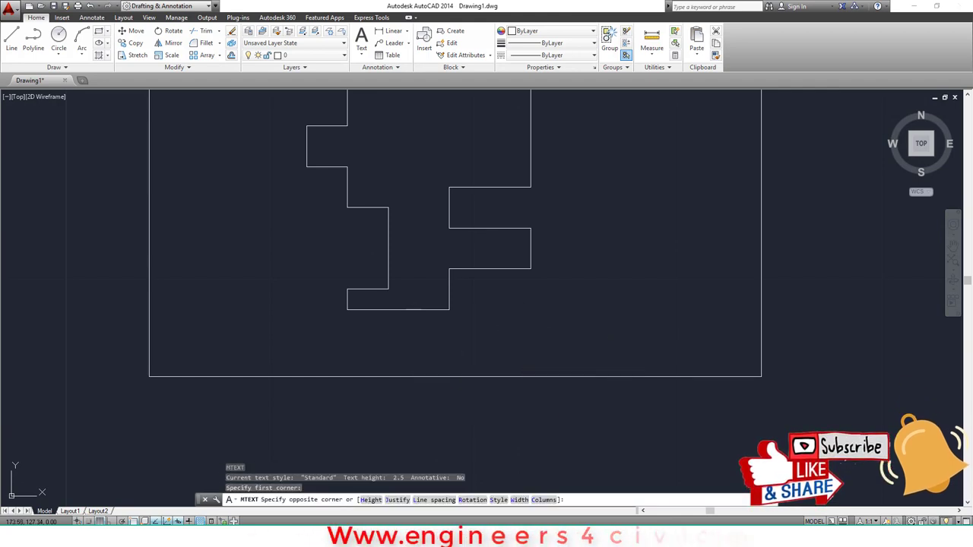
{"action": "left_click", "coordinate": [571, 335]}
{"action": "type", "text": "A"}
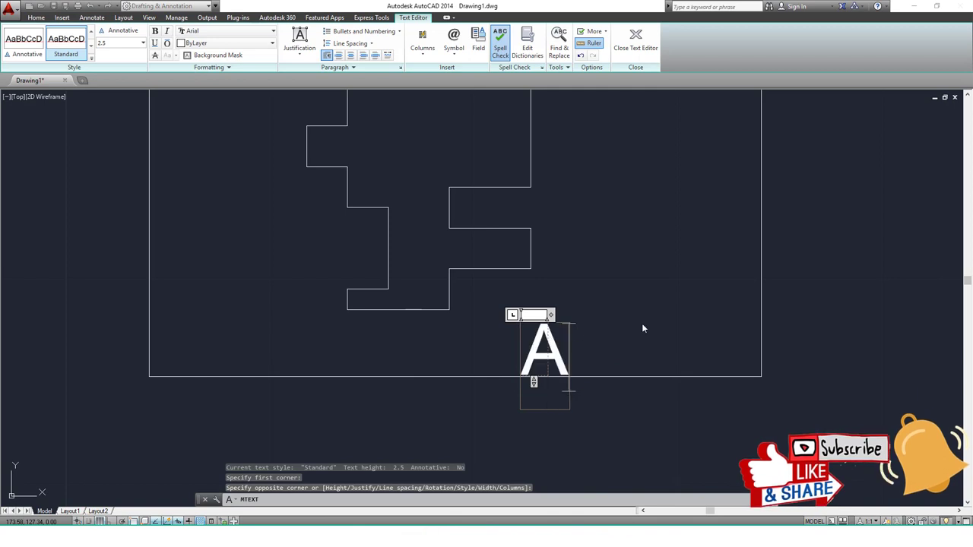
{"action": "left_click", "coordinate": [643, 328]}
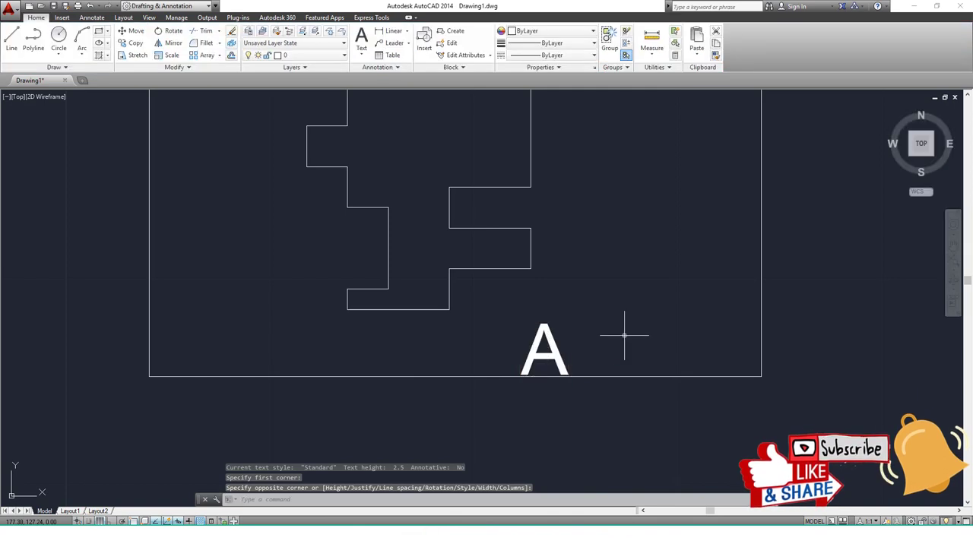
- Edit the letter A and change its text height to 1
{"action": "left_click", "coordinate": [544, 352]}
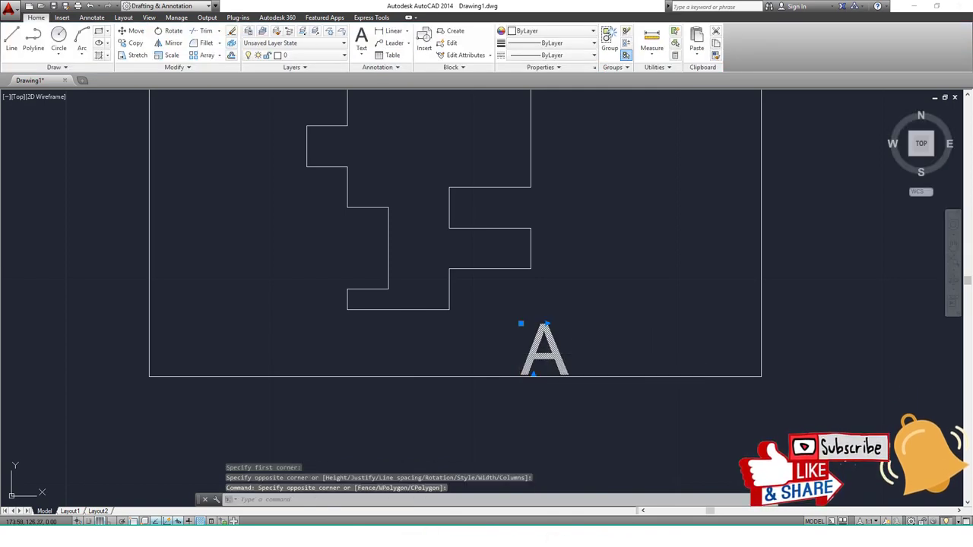
{"action": "double_click", "coordinate": [542, 350]}
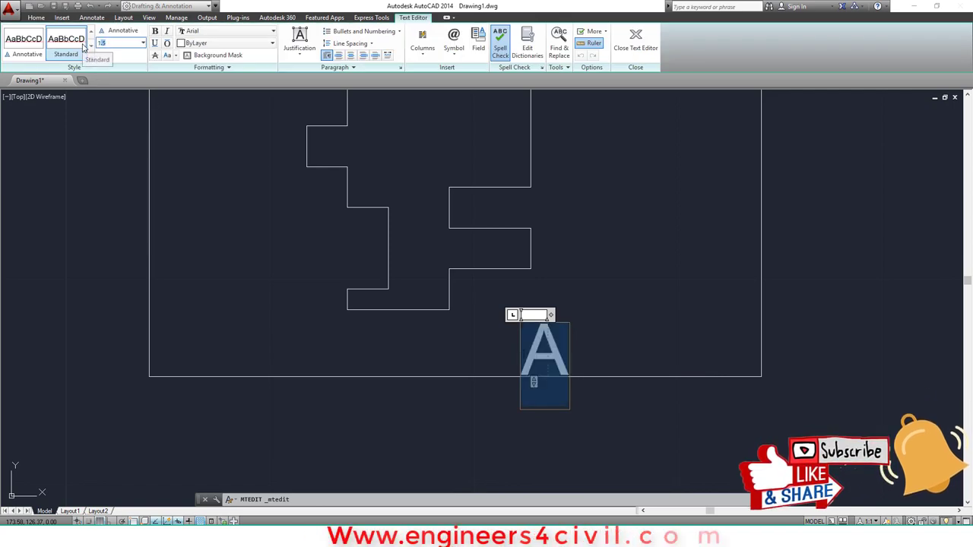
{"action": "key", "text": "Return"}
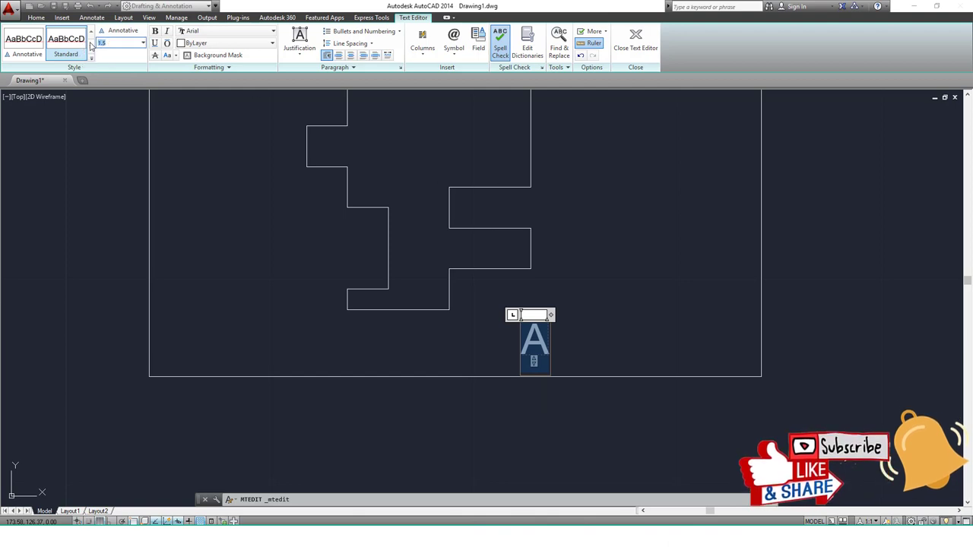
{"action": "type", "text": "1"}
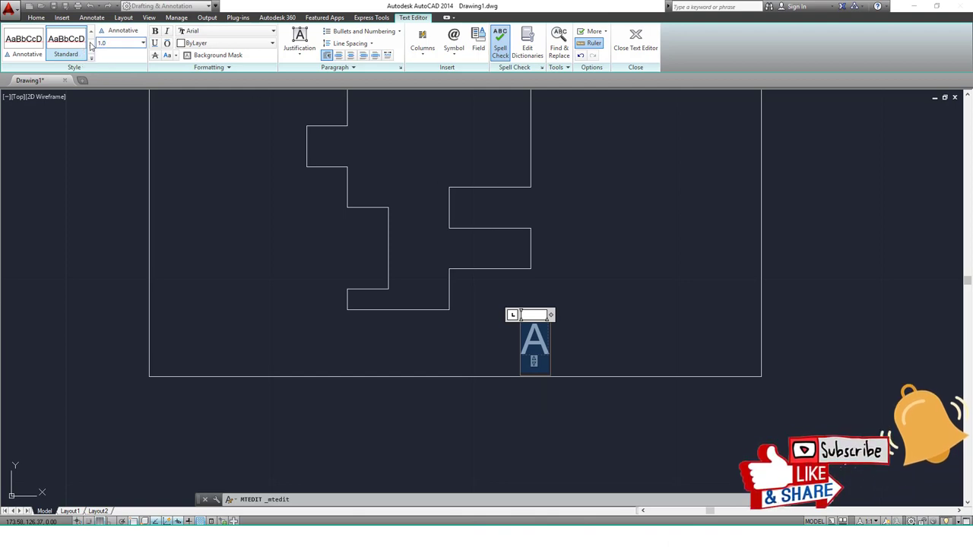
{"action": "key", "text": "Return"}
{"action": "left_click", "coordinate": [615, 300]}
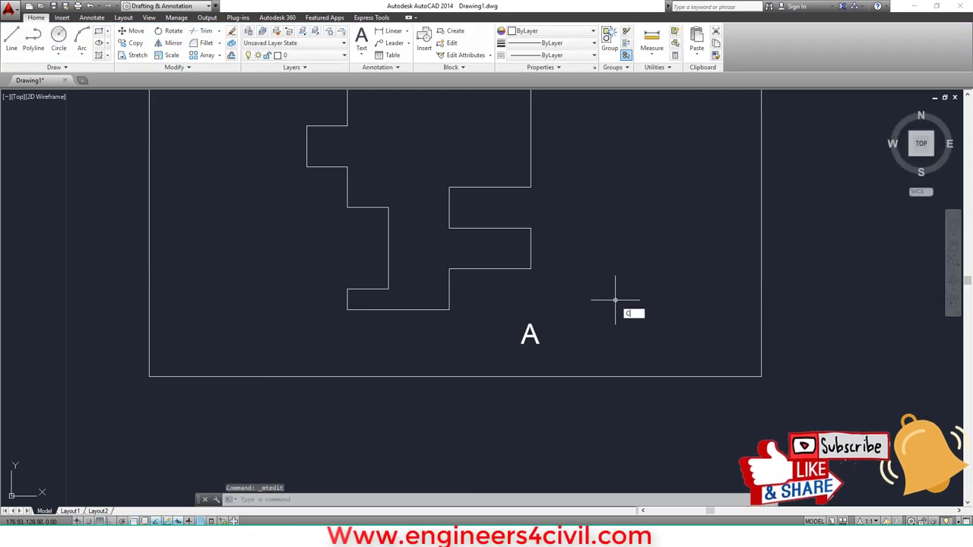
- Copy the letter A to the bottom and middle vertices of the polygon
{"action": "type", "text": "o"}
{"action": "key", "text": "Return"}
{"action": "left_click", "coordinate": [559, 352]}
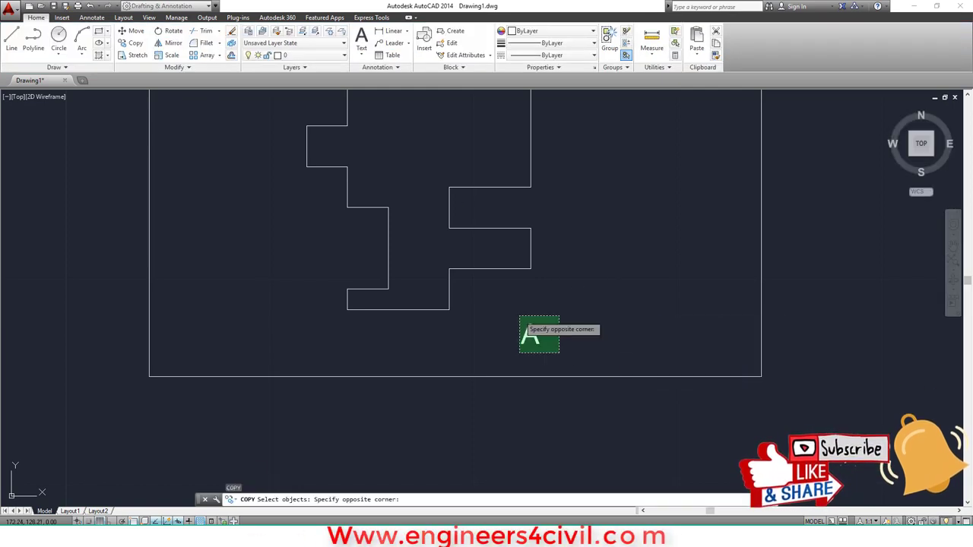
{"action": "left_click", "coordinate": [520, 317]}
{"action": "key", "text": "Return"}
{"action": "left_click", "coordinate": [529, 336]}
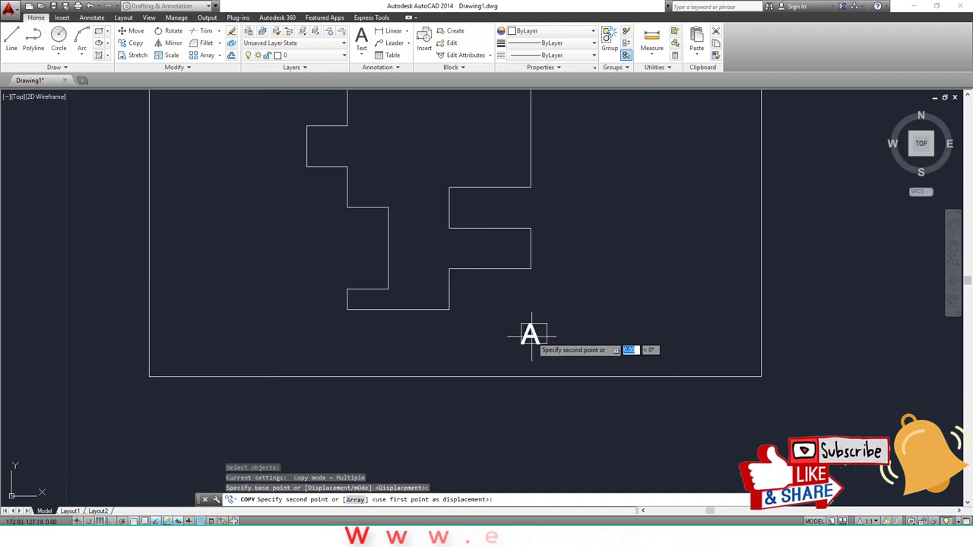
{"action": "left_click", "coordinate": [337, 325]}
{"action": "left_click", "coordinate": [460, 325]}
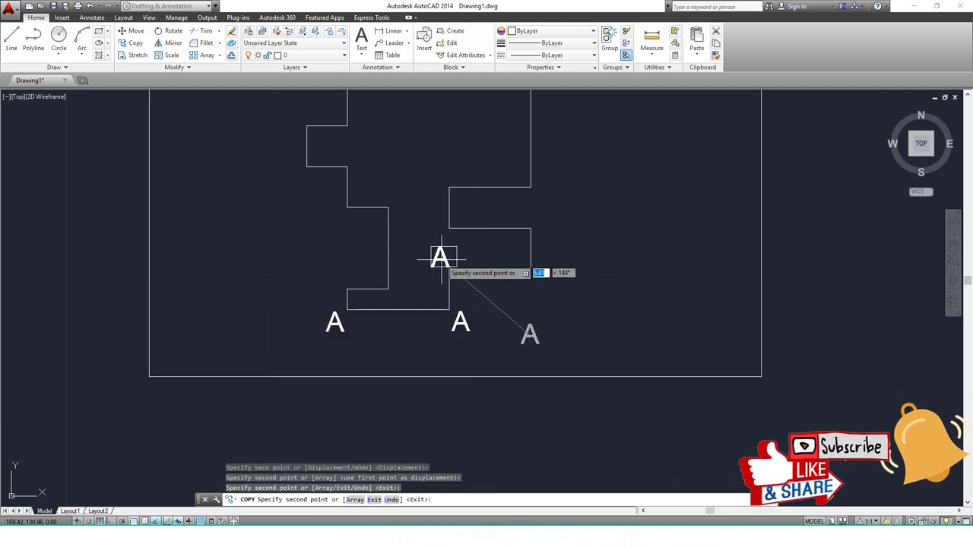
{"action": "left_click", "coordinate": [441, 260]}
{"action": "left_click", "coordinate": [550, 275]}
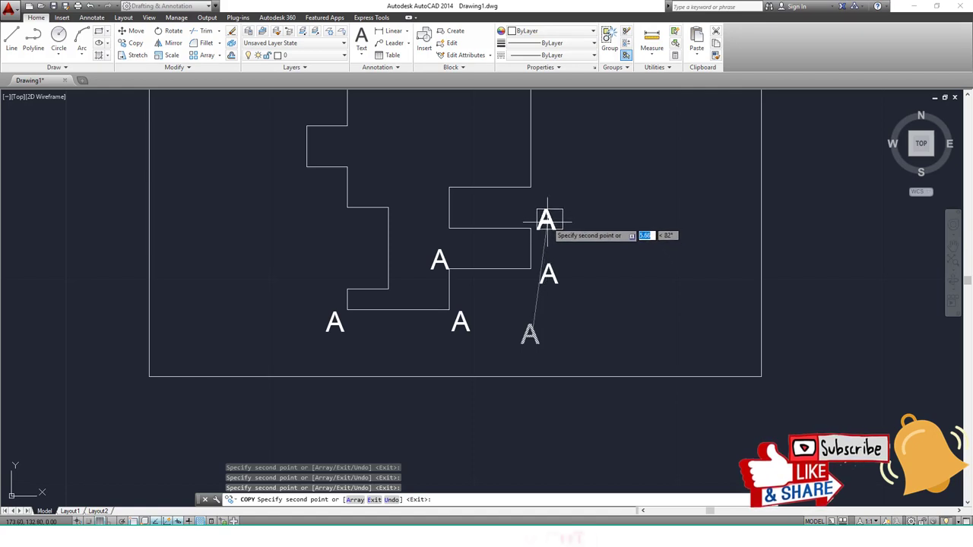
{"action": "left_click", "coordinate": [546, 220]}
{"action": "left_click", "coordinate": [429, 222]}
{"action": "left_click", "coordinate": [436, 174]}
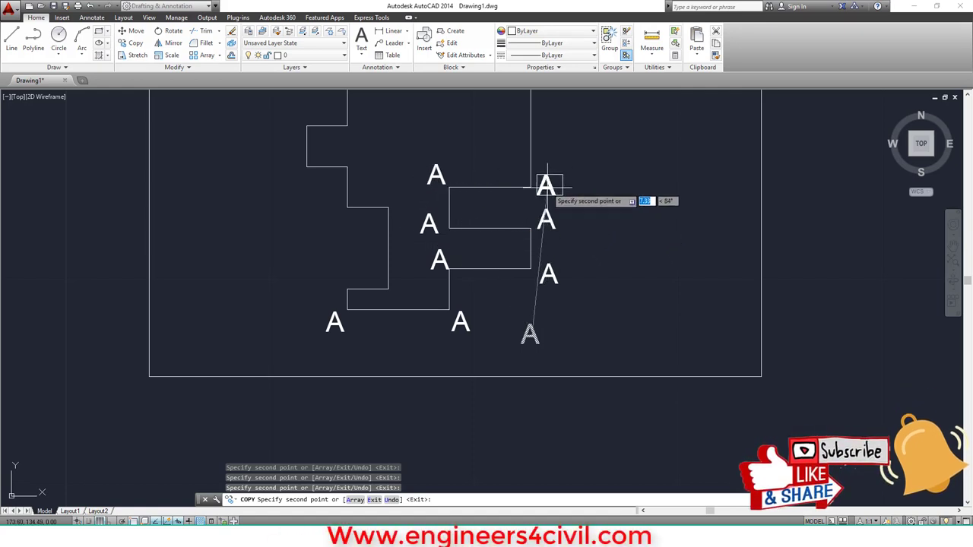
{"action": "left_click", "coordinate": [546, 185]}
- Place more A copies at the upper, left-side and remaining step-corner vertices
{"action": "middle_click_drag", "start_coordinate": [570, 217], "coordinate": [590, 387]}
{"action": "left_click", "coordinate": [565, 248]}
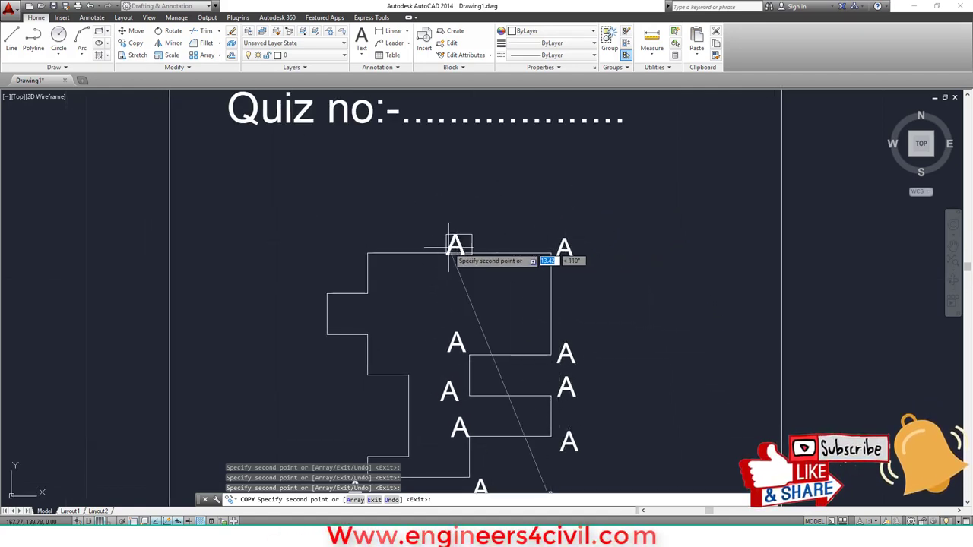
{"action": "left_click", "coordinate": [365, 236]}
{"action": "left_click", "coordinate": [384, 302]}
{"action": "left_click", "coordinate": [301, 285]}
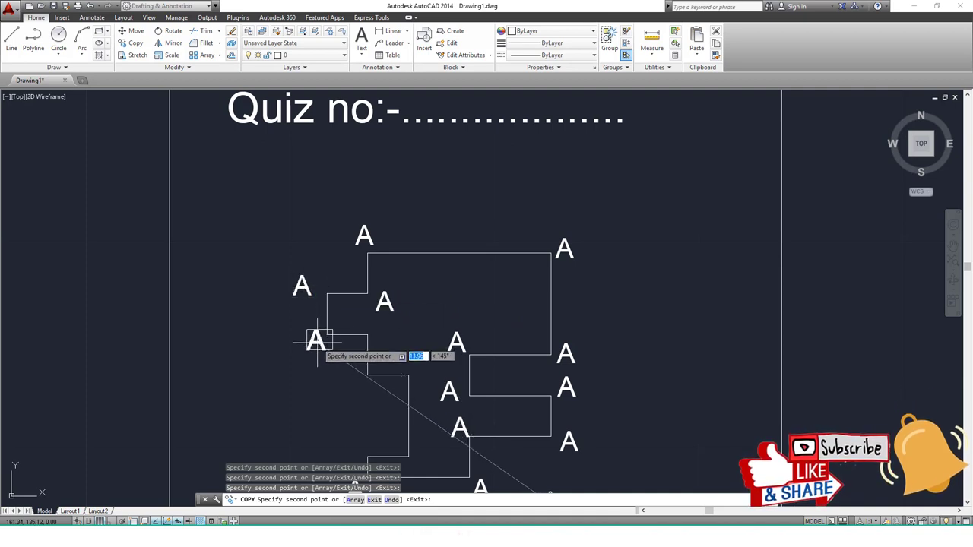
{"action": "left_click", "coordinate": [318, 340]}
{"action": "left_click", "coordinate": [388, 340]}
{"action": "left_click", "coordinate": [355, 381]}
{"action": "left_click", "coordinate": [422, 373]}
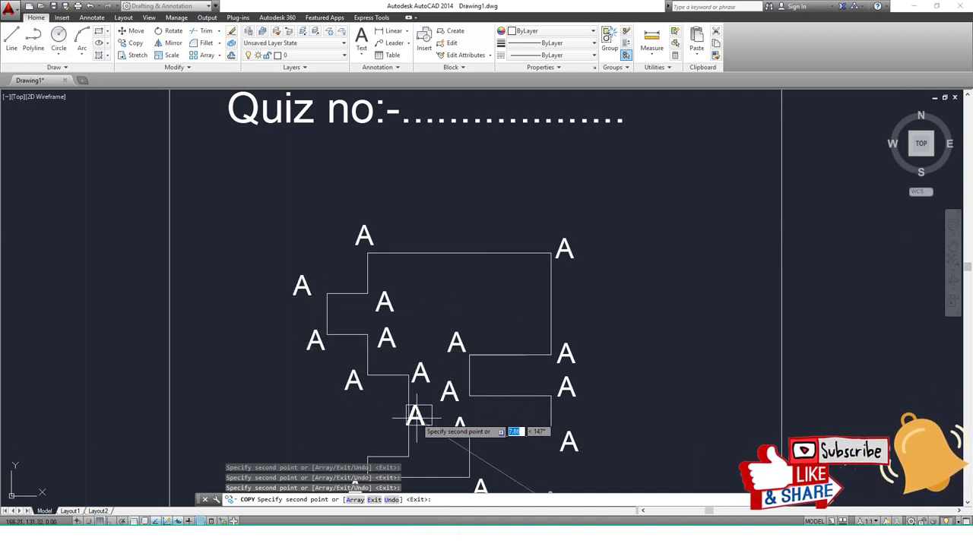
{"action": "middle_click_drag", "start_coordinate": [415, 416], "coordinate": [417, 319]}
{"action": "left_click", "coordinate": [418, 363]}
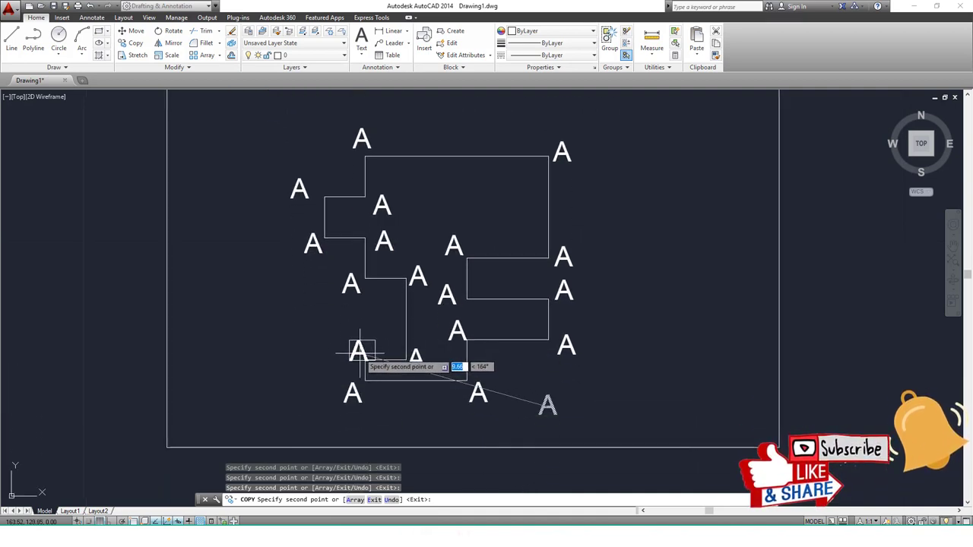
{"action": "left_click", "coordinate": [357, 353]}
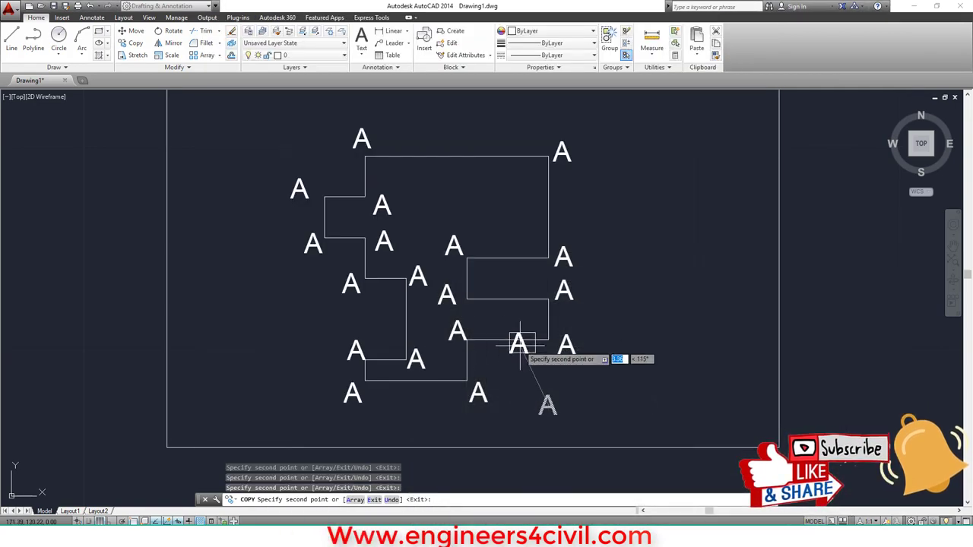
{"action": "left_click", "coordinate": [562, 412]}
{"action": "key", "text": "Escape"}
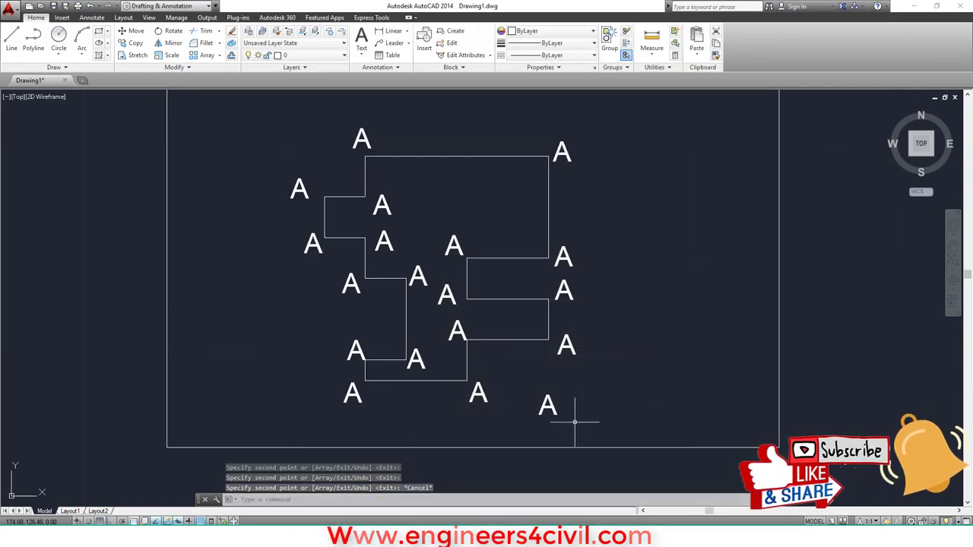
- Erase the stray extra copy of the letter A
{"action": "type", "text": "e"}
{"action": "key", "text": "Return"}
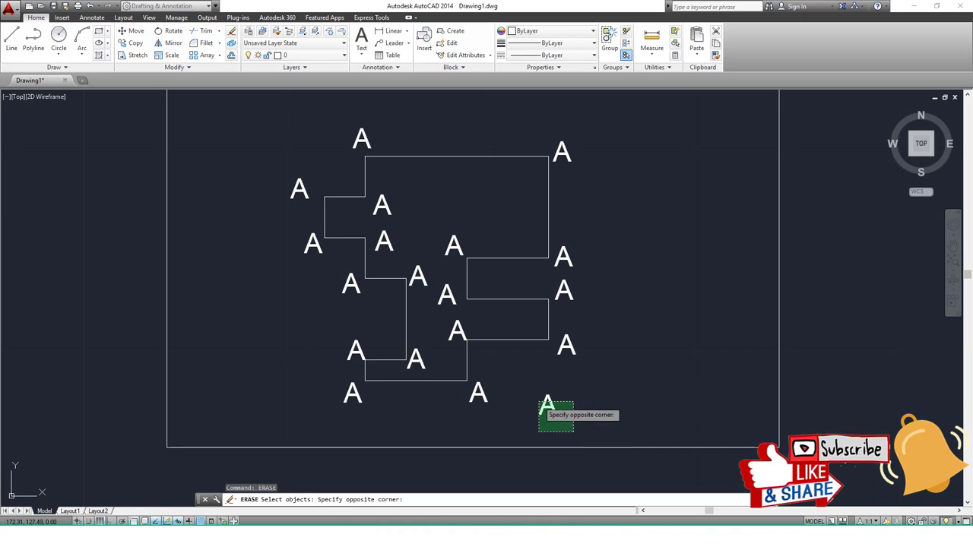
{"action": "left_click", "coordinate": [538, 402]}
{"action": "key", "text": "Return"}
- Reletter the bottom-right vertex label as B and the inner lower corner as C
{"action": "double_click", "coordinate": [478, 393]}
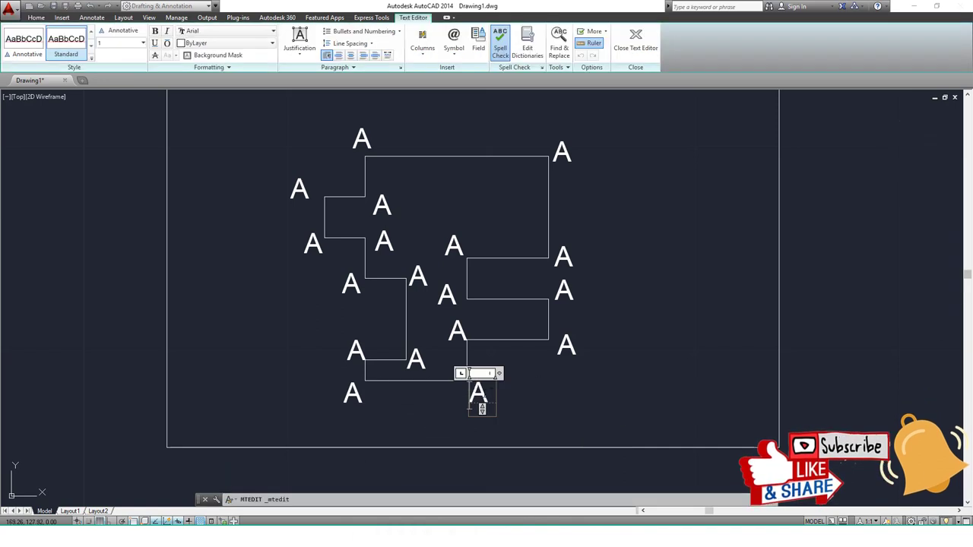
{"action": "type", "text": "B"}
{"action": "left_click", "coordinate": [568, 400]}
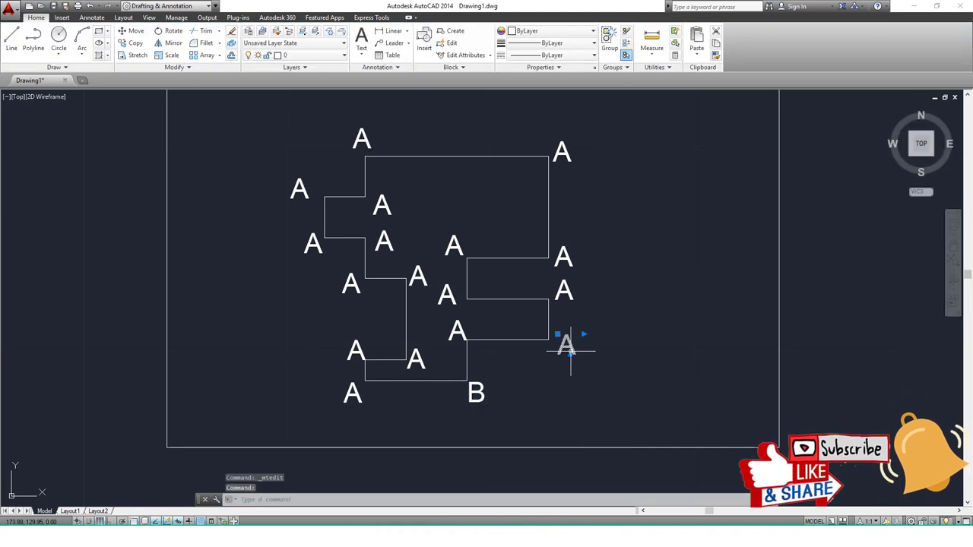
{"action": "left_click", "coordinate": [566, 346]}
{"action": "left_click", "coordinate": [510, 372]}
{"action": "double_click", "coordinate": [460, 331]}
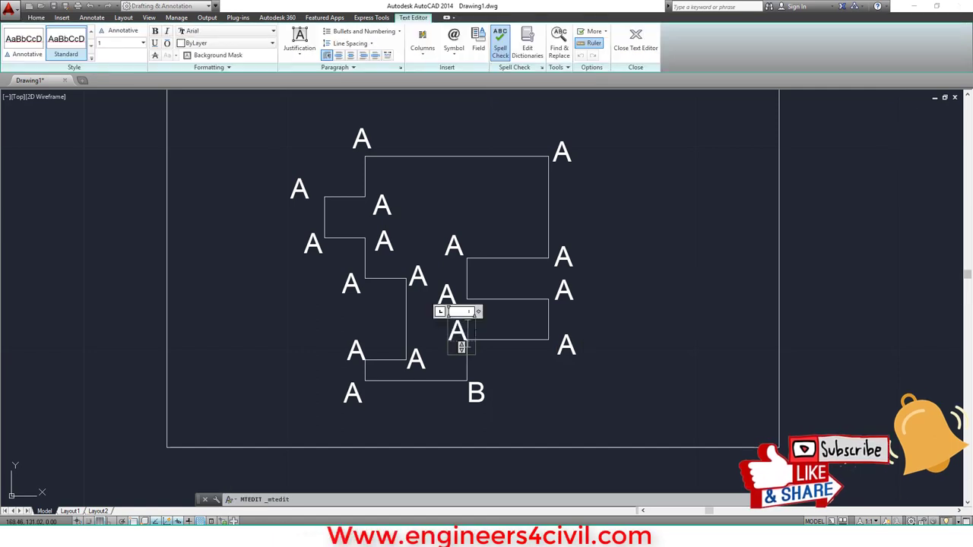
{"action": "type", "text": "C"}
{"action": "left_click", "coordinate": [533, 399]}
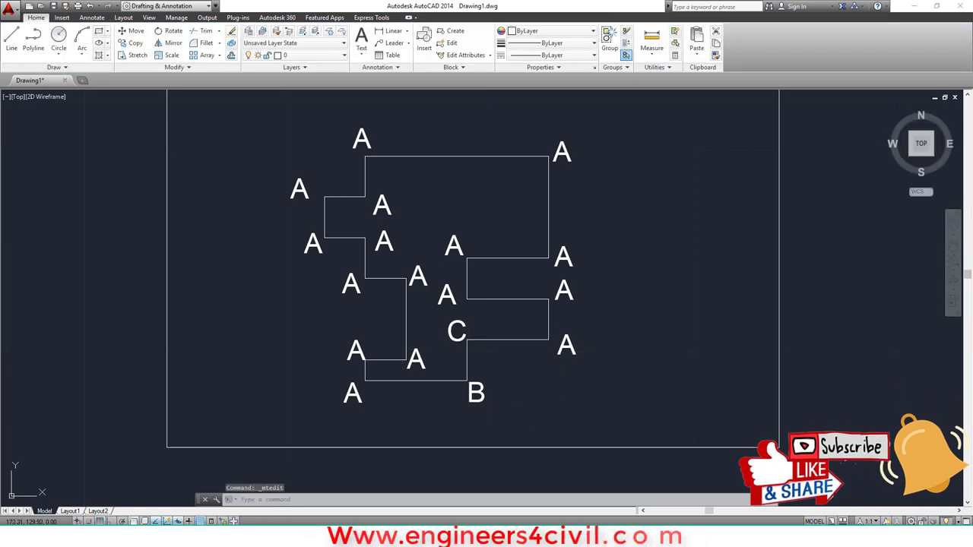
- Reletter the right lower corner label as D and the one above it as E
{"action": "double_click", "coordinate": [566, 346]}
{"action": "type", "text": "D"}
{"action": "left_click", "coordinate": [642, 374]}
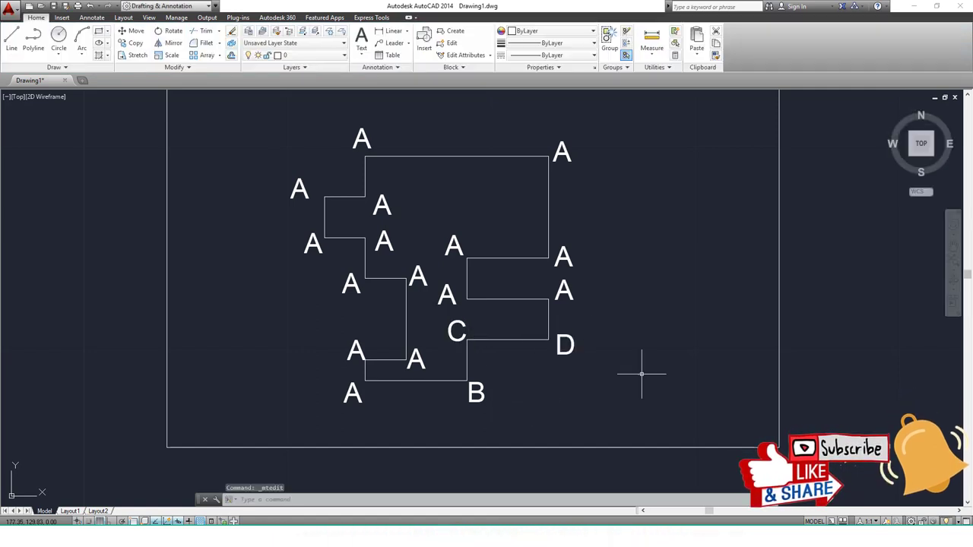
{"action": "double_click", "coordinate": [567, 292]}
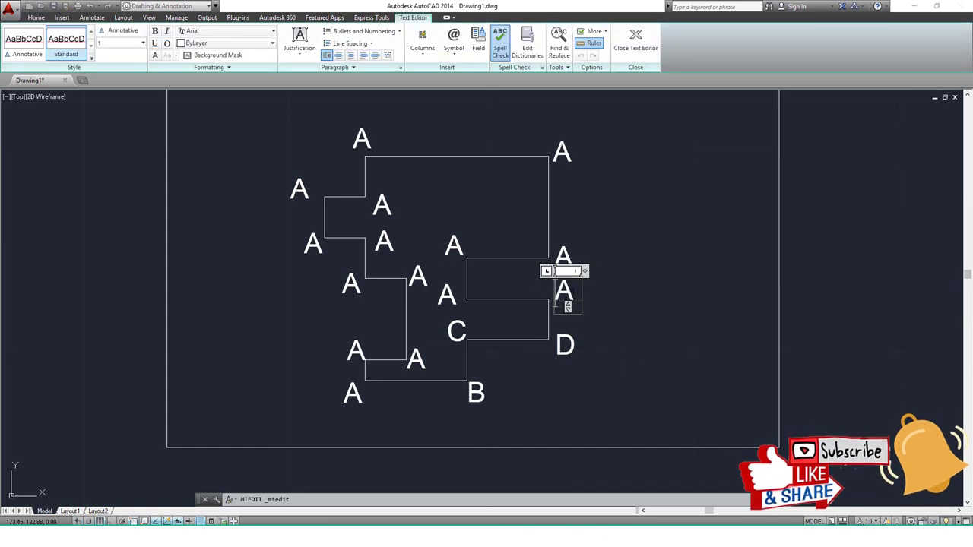
{"action": "type", "text": "E"}
{"action": "left_click", "coordinate": [621, 333]}
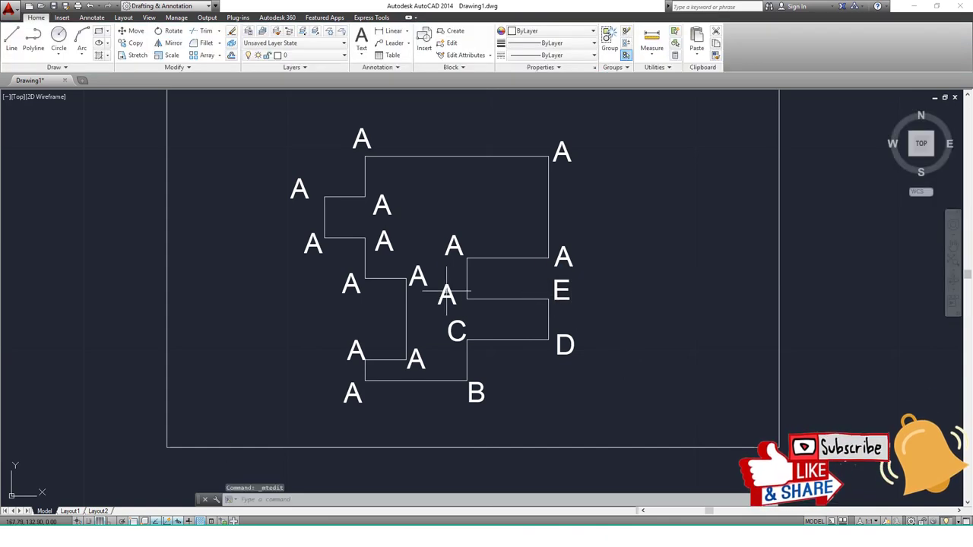
{"action": "scroll", "coordinate": [465, 303], "scroll_direction": "down", "scroll_amount": 3}
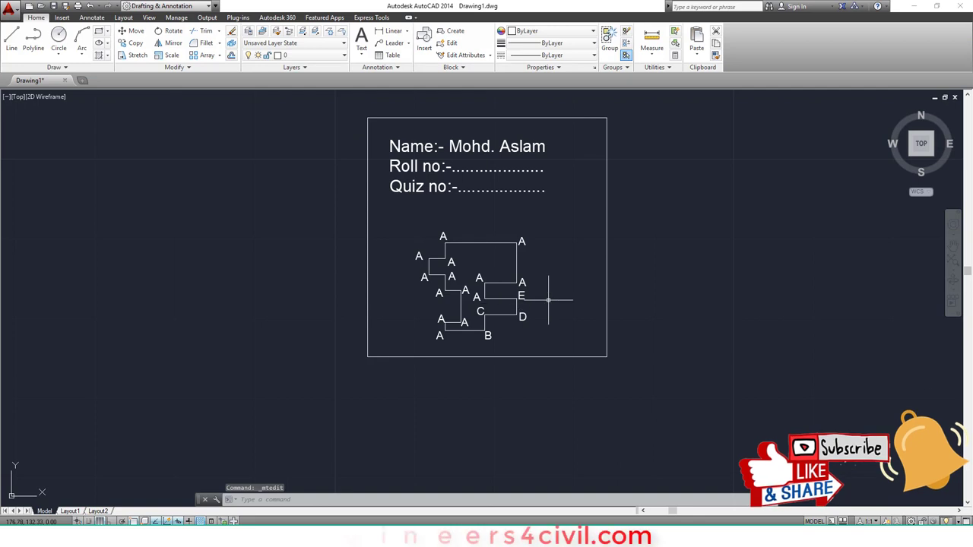
- Add linear dimensions reading 30 to the border's right edge and below its bottom edge
{"action": "middle_click_drag", "start_coordinate": [543, 265], "coordinate": [461, 237]}
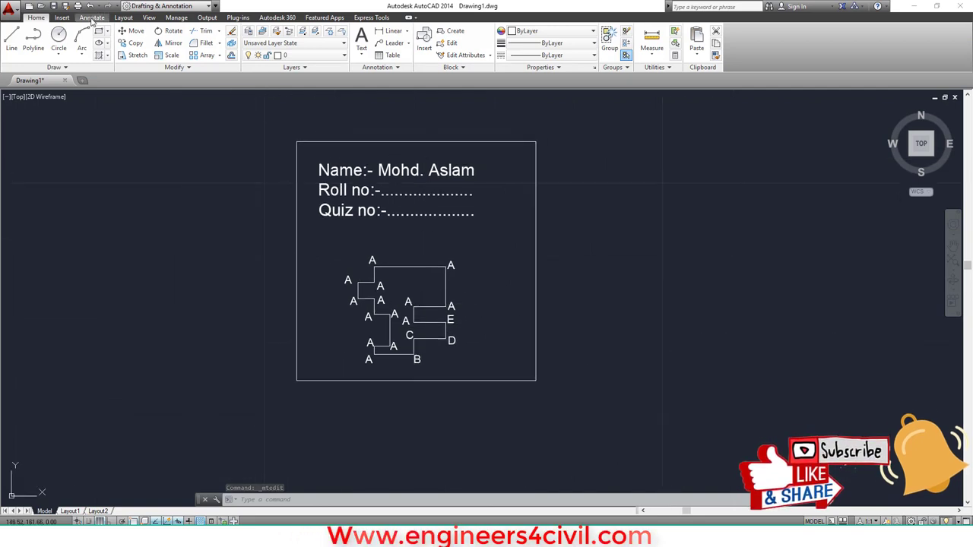
{"action": "left_click", "coordinate": [91, 18]}
{"action": "left_click", "coordinate": [186, 39]}
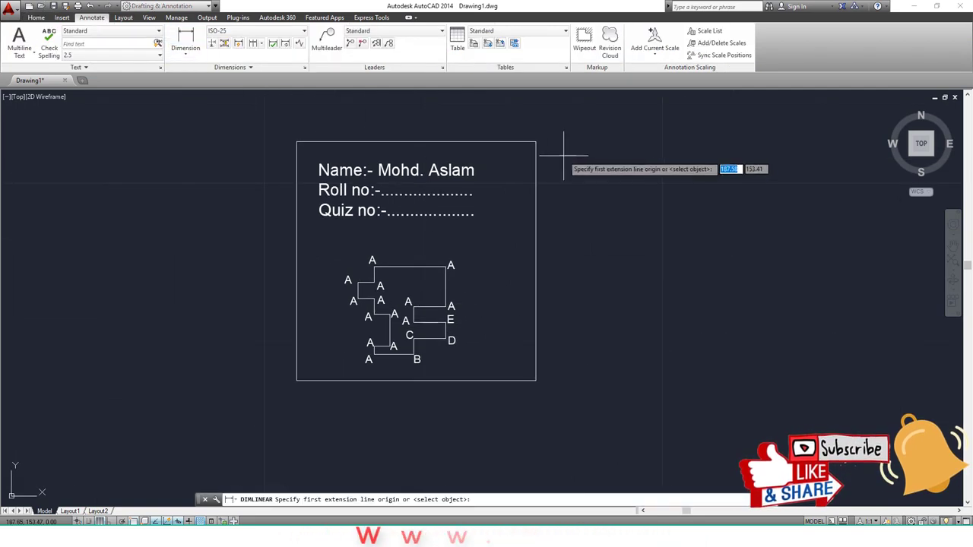
{"action": "left_click", "coordinate": [536, 142]}
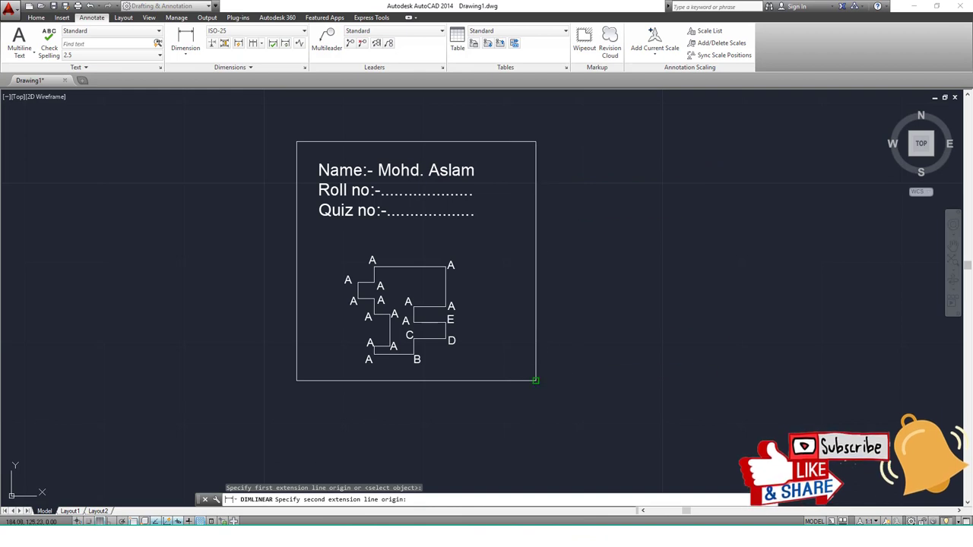
{"action": "left_click", "coordinate": [536, 380]}
{"action": "left_click", "coordinate": [569, 386]}
{"action": "key", "text": "Return"}
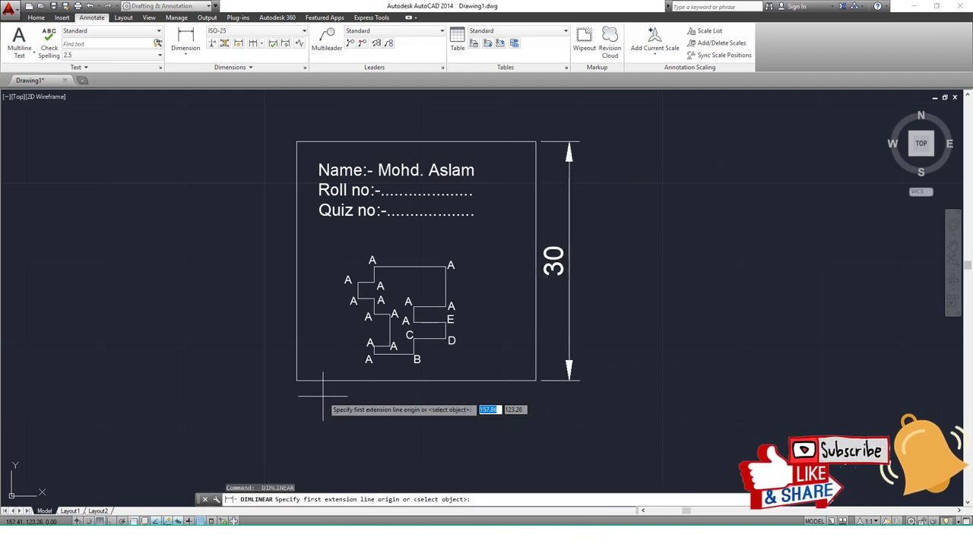
{"action": "left_click", "coordinate": [297, 380]}
{"action": "left_click", "coordinate": [536, 380]}
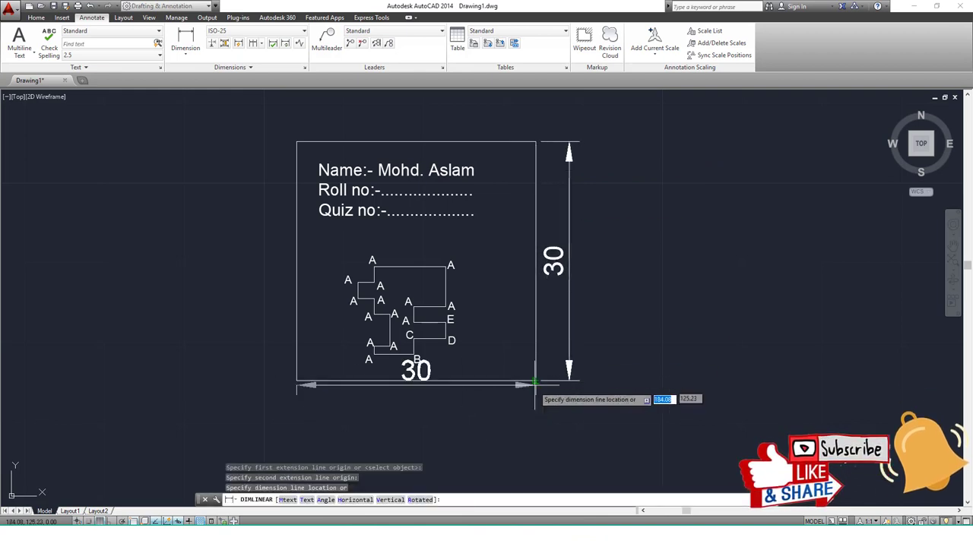
{"action": "left_click", "coordinate": [532, 417]}
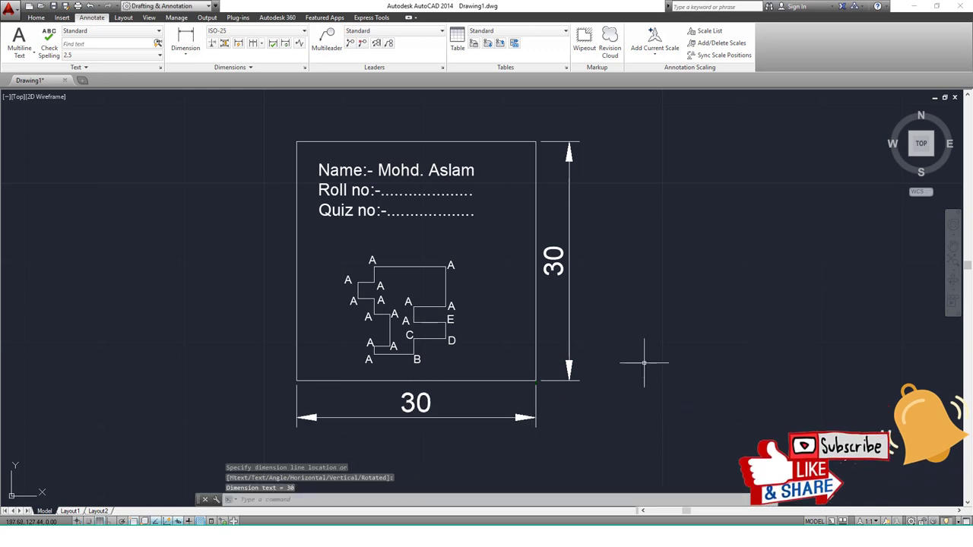